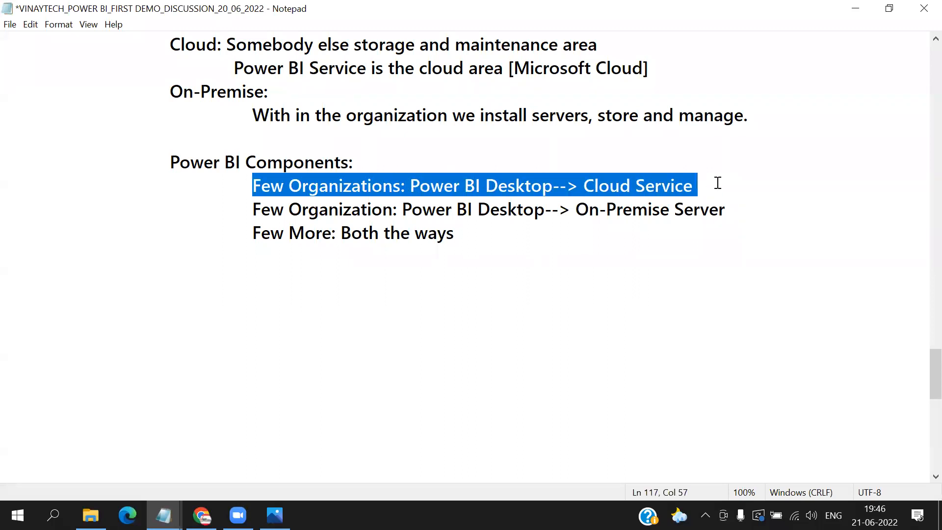
- Highlight the cloud service, on-premise server and both-ways lines under Power BI Components one after another
left_click_drag(253, 208, 780, 208)
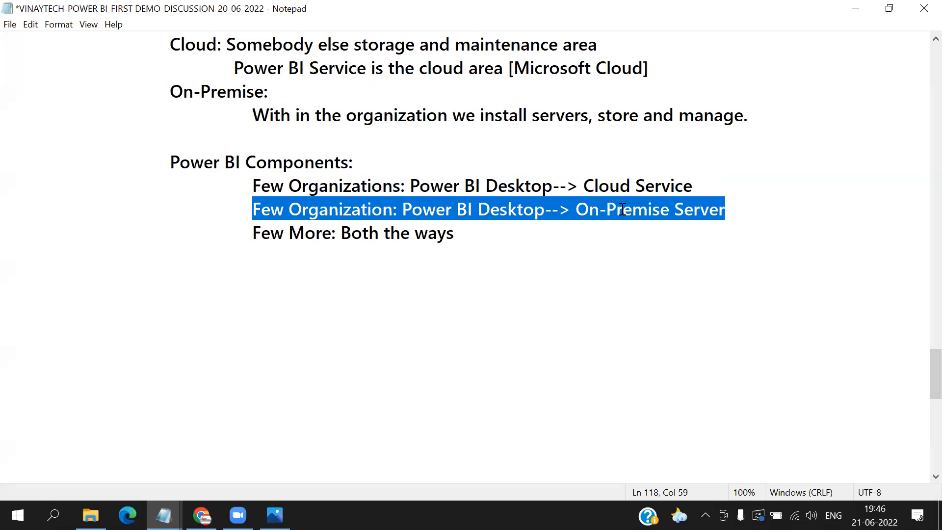
left_click(253, 185)
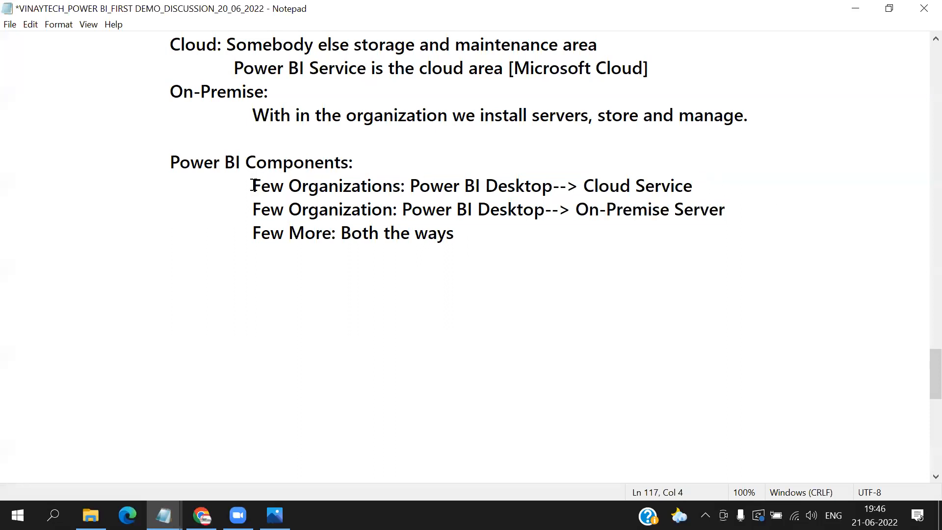
left_click_drag(252, 185, 711, 185)
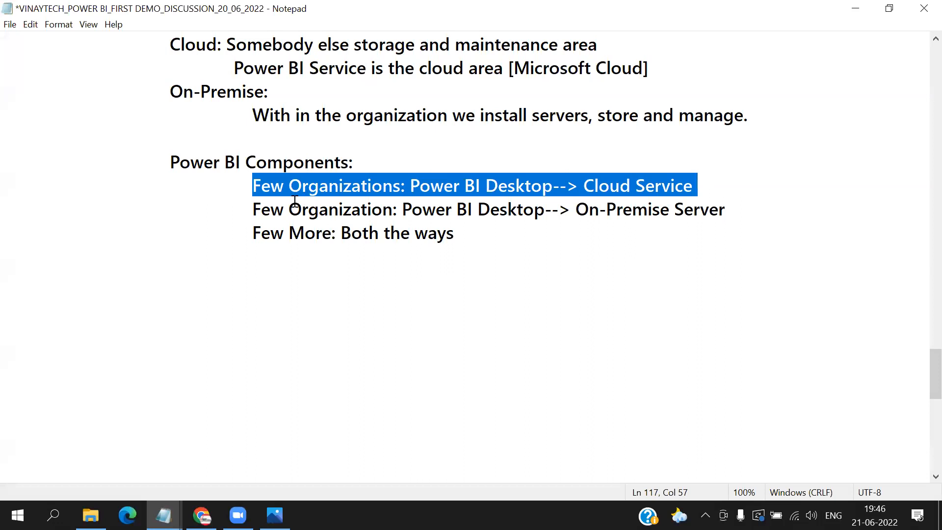
left_click_drag(256, 205, 731, 208)
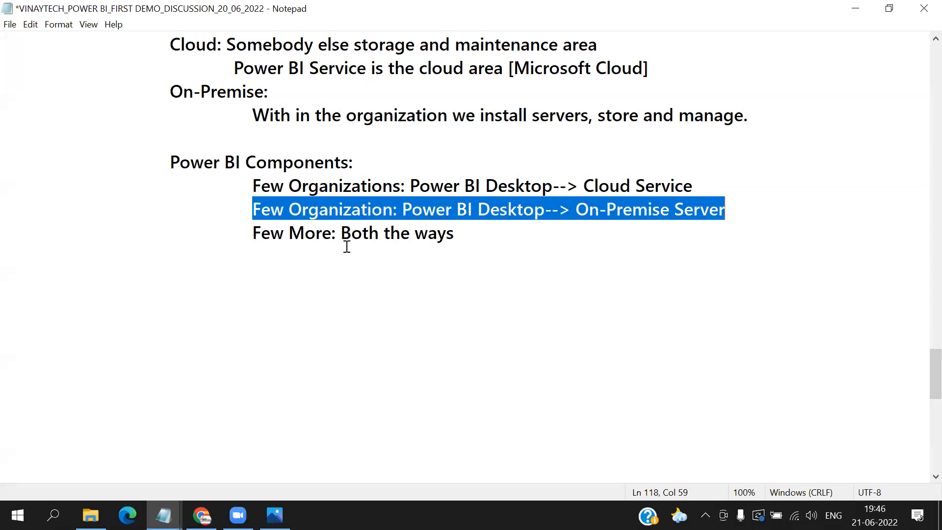
left_click_drag(253, 233, 474, 234)
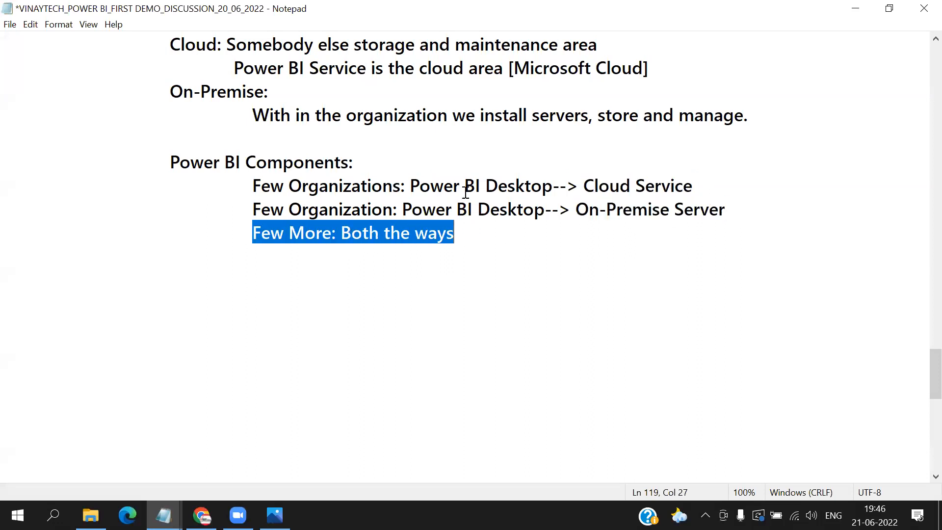
- Add the line "Other Components: Report Builder, Power BI Developer, Power BI Embed Codes etc." below the Power BI Components notes
left_click(203, 272)
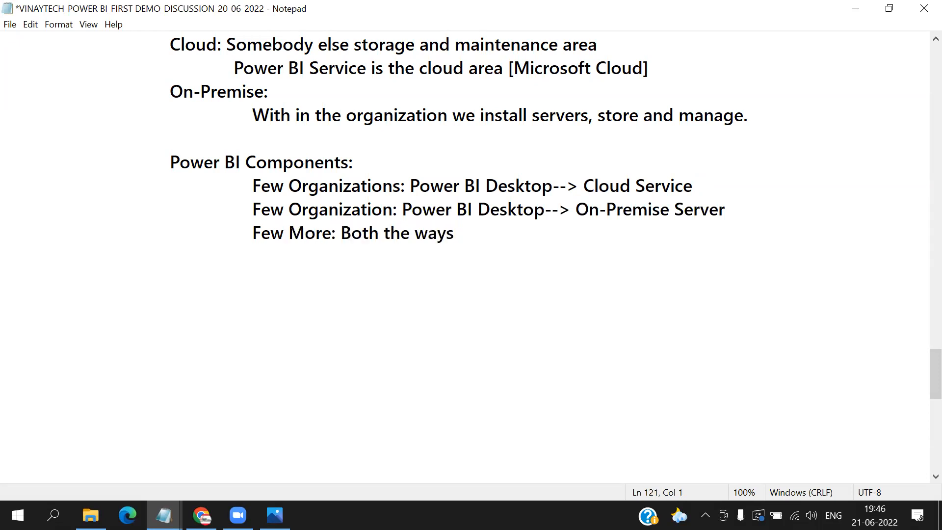
type("Other Components: ")
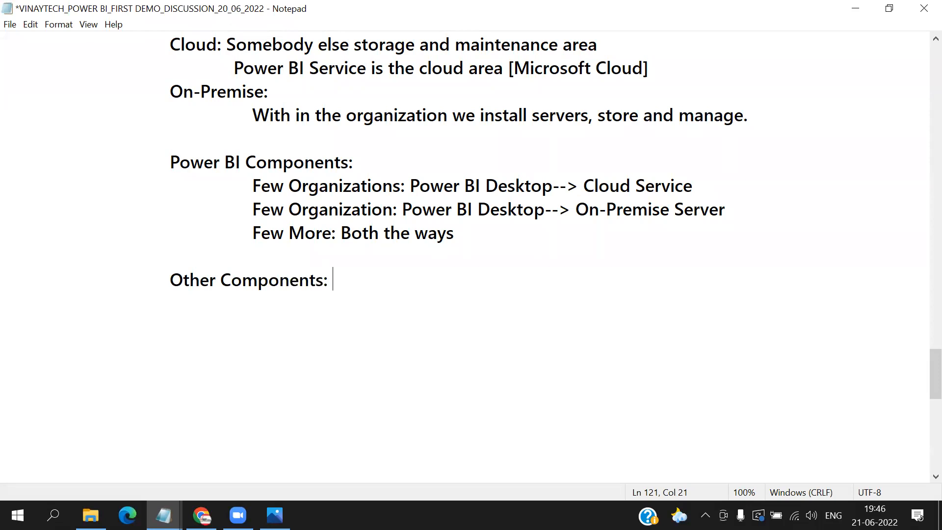
type("Report Builder,")
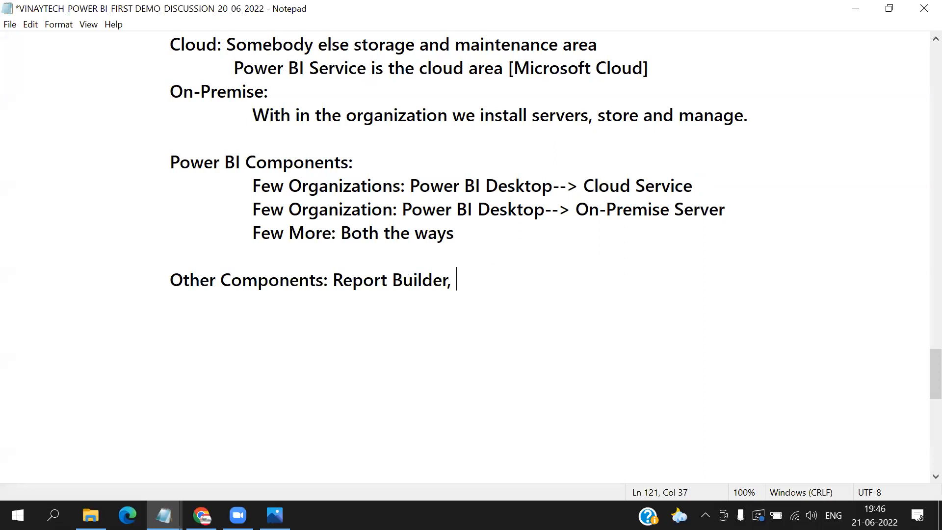
type(" Power B")
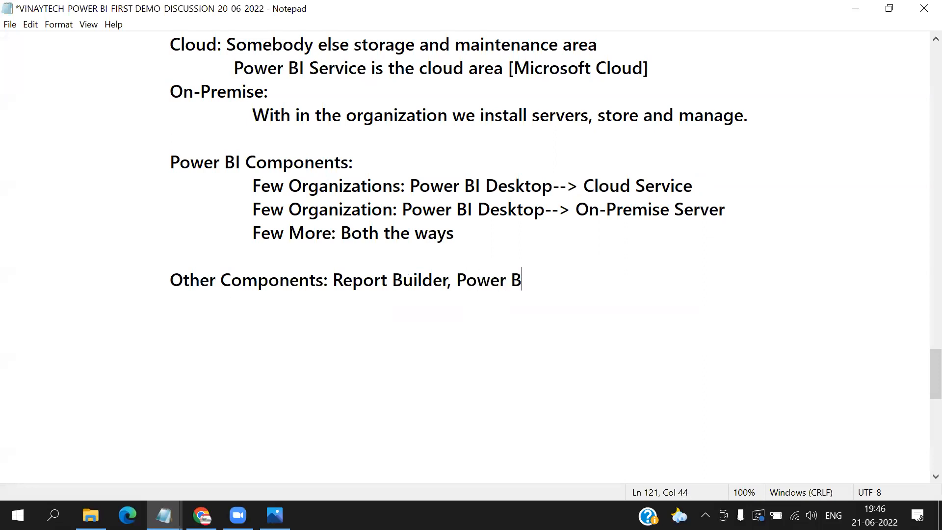
type("I Developer,")
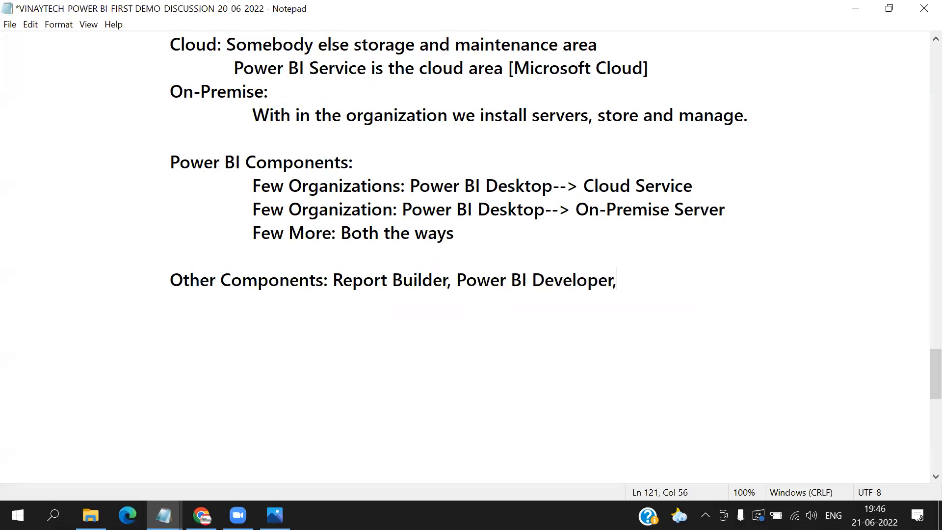
type(" Power BI ")
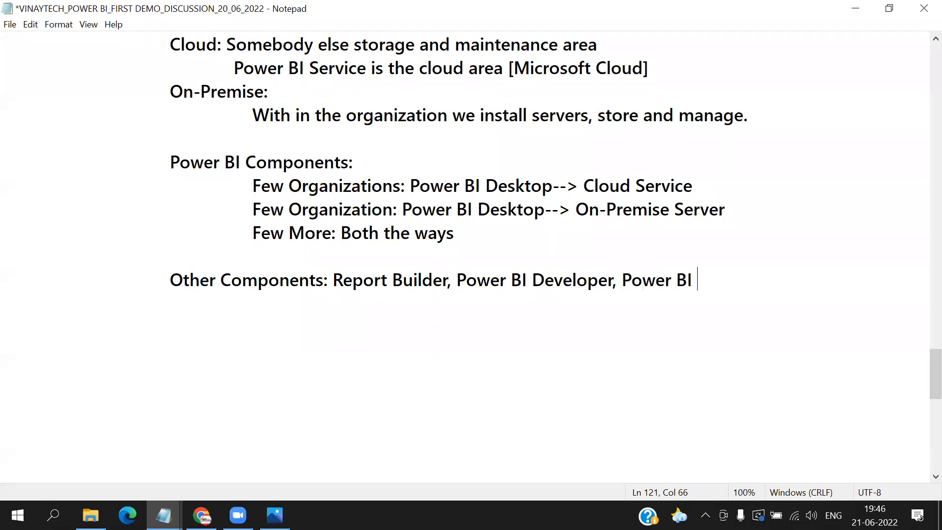
type("Embed Codes ")
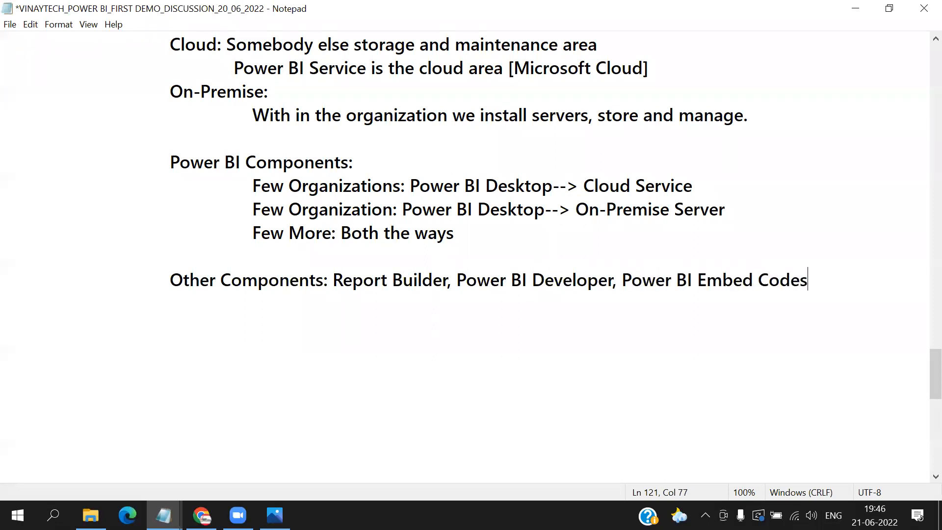
type("etc.")
left_click(482, 342)
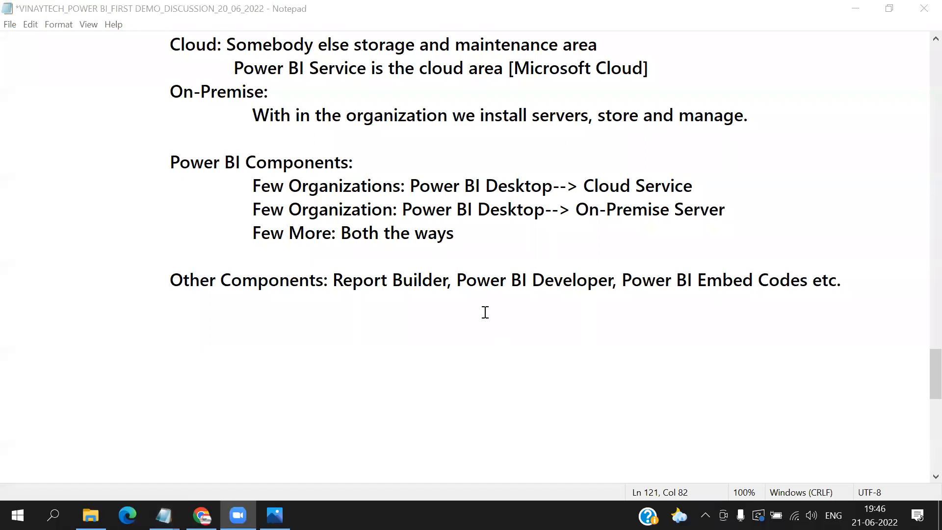
- Add a "Practical:" heading at the line start below the Other Components line, followed by a new line
left_click(119, 335)
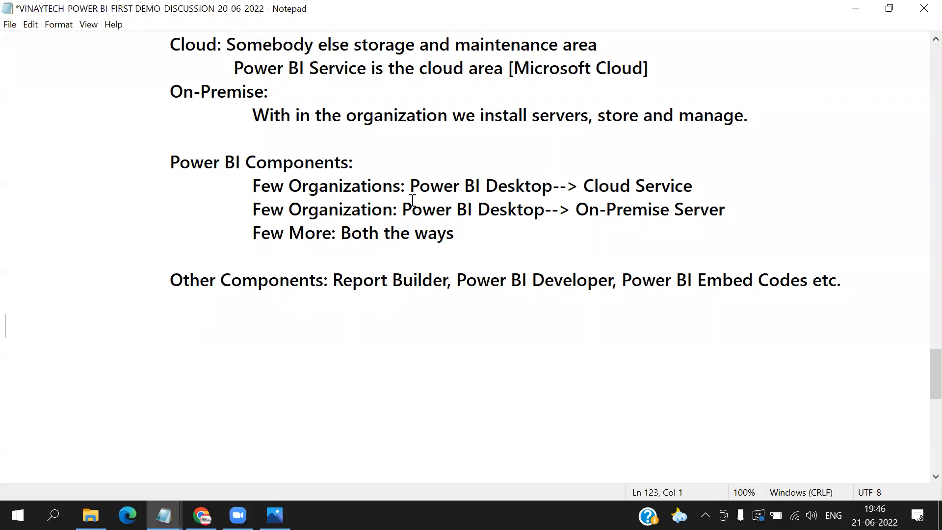
type("Practical:")
key("Return")
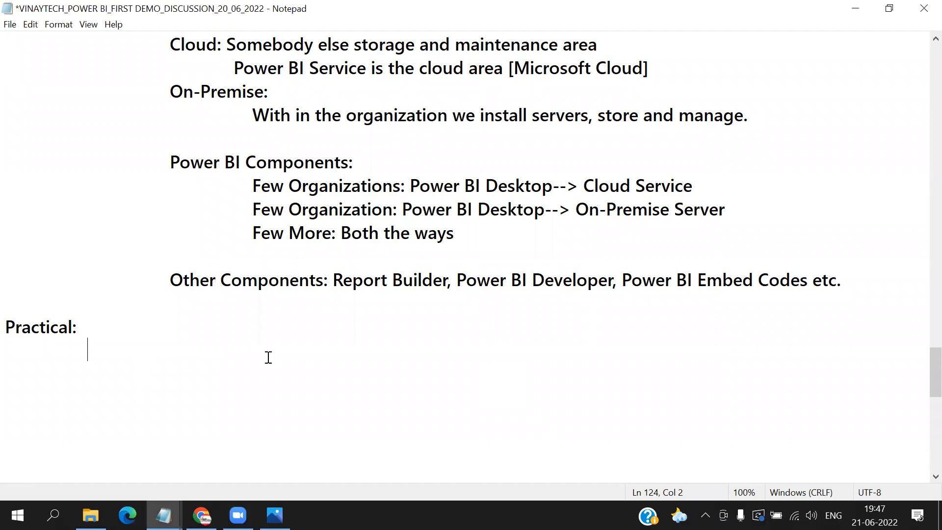
- Write "Business / Personal Data---->" on the indented line under the Practical heading
type("Busines")
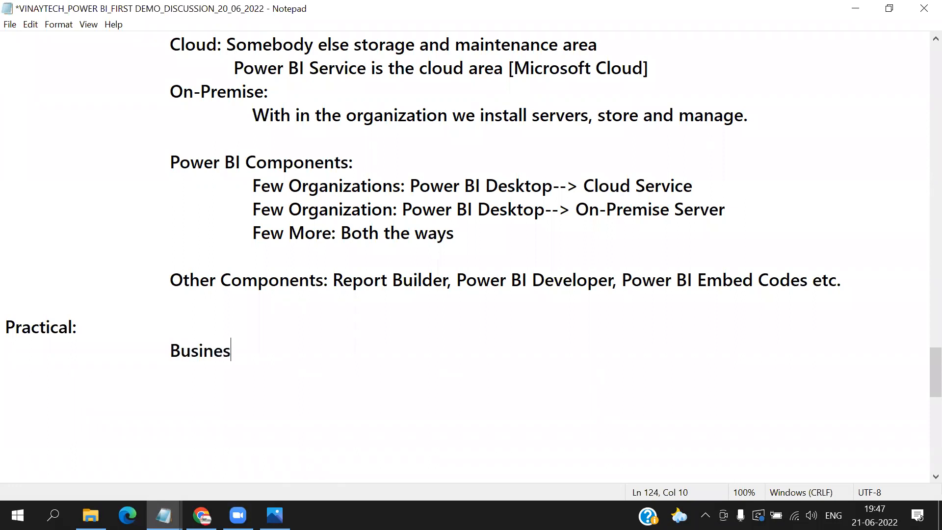
type("s / Personal Data")
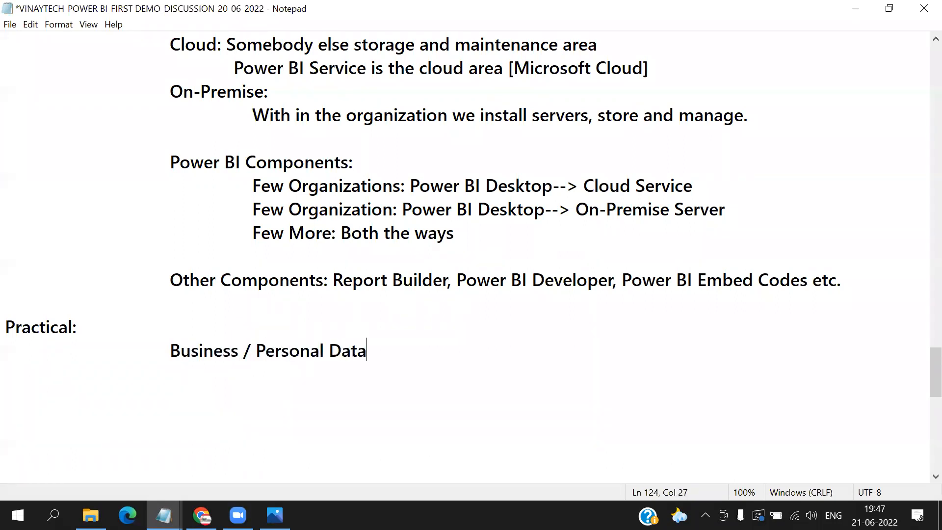
type("---->")
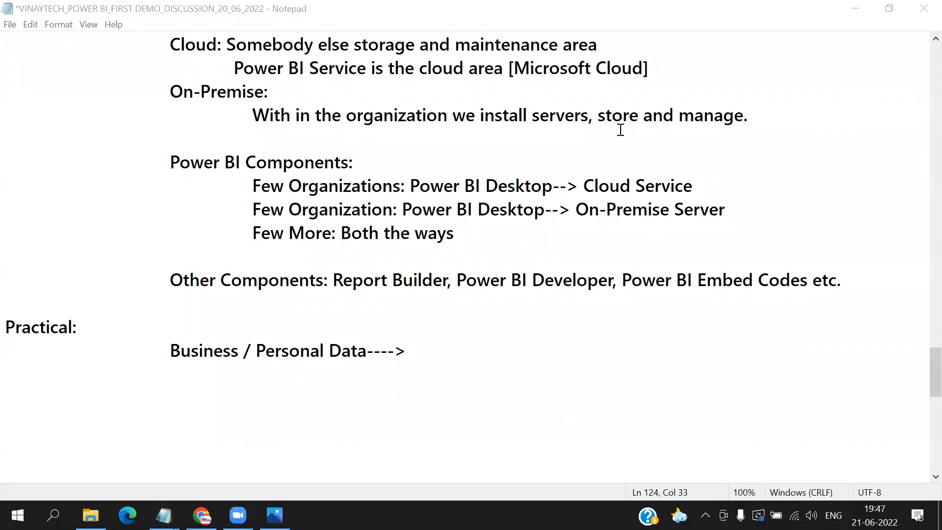
- Append "Business Intelligence Data" after the arrow on the Business / Personal Data line
left_click(432, 351)
type("Business ")
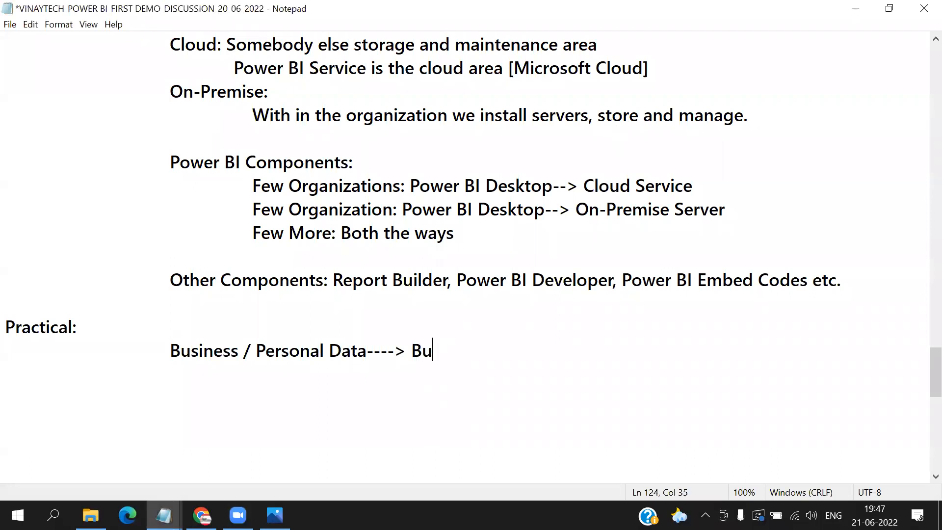
type("Intel")
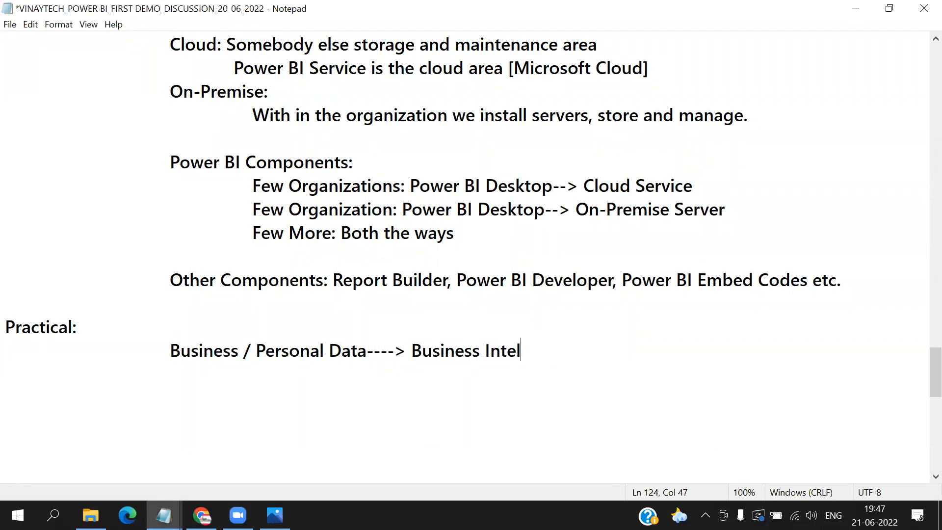
type("ligence Data")
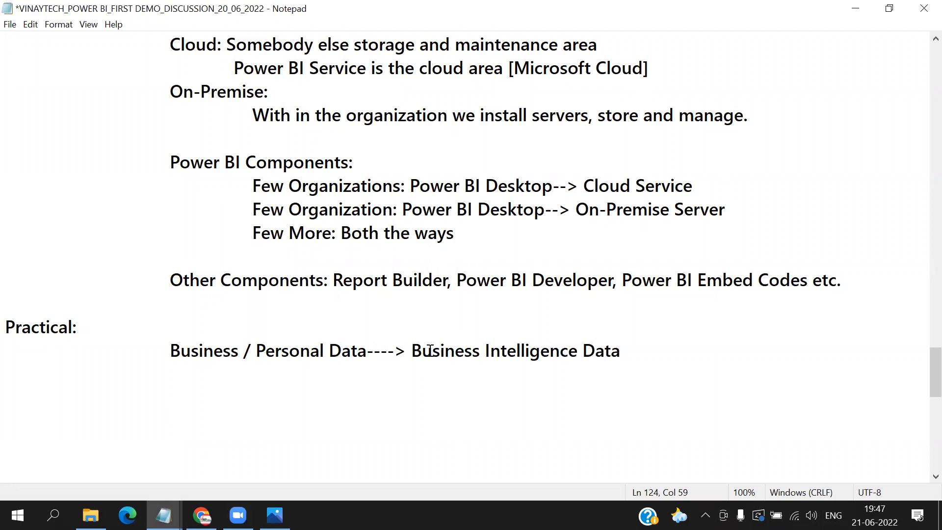
- Insert "Power BI Desktop-->" before "Business Intelligence Data" on the Practical line
left_click(413, 350)
type("Power BI ")
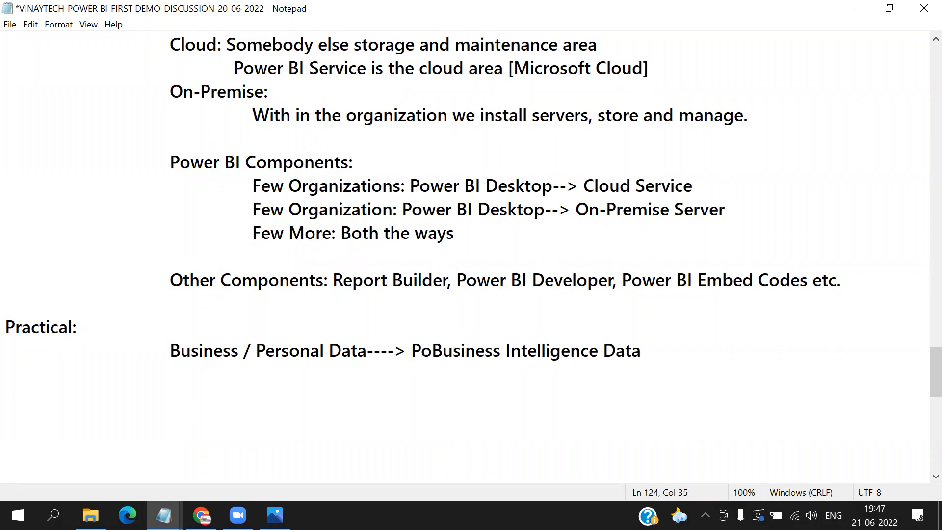
type("Desktop--")
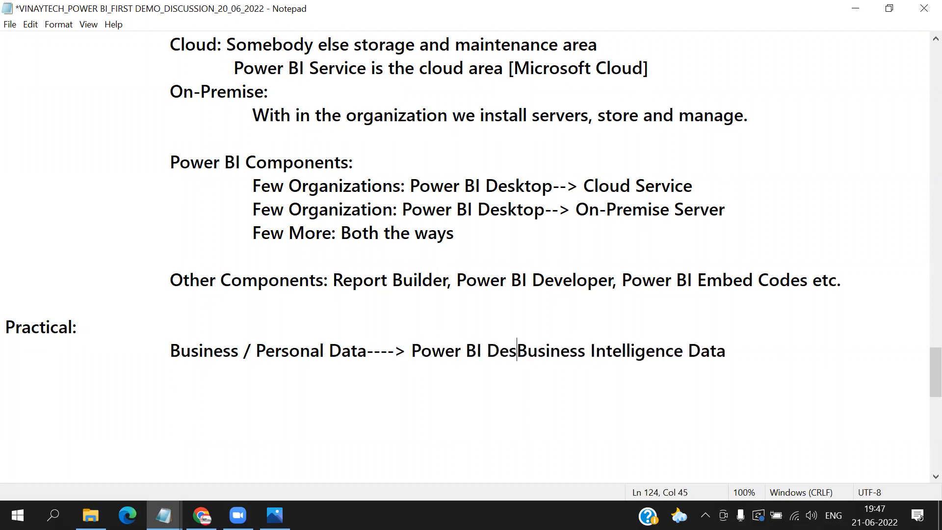
type(">")
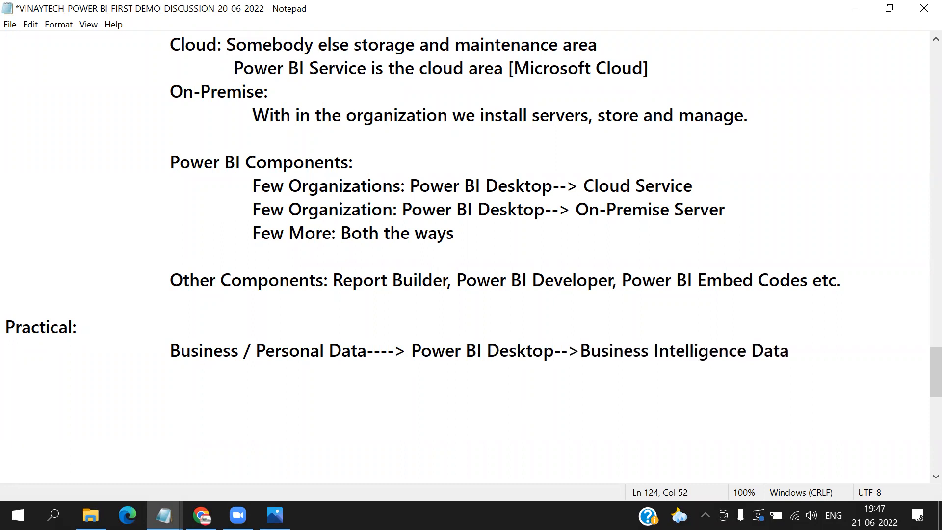
- Highlight "Power BI Desktop" and the "Business / Personal Data" part of the Practical line in turn
left_click_drag(411, 352, 555, 353)
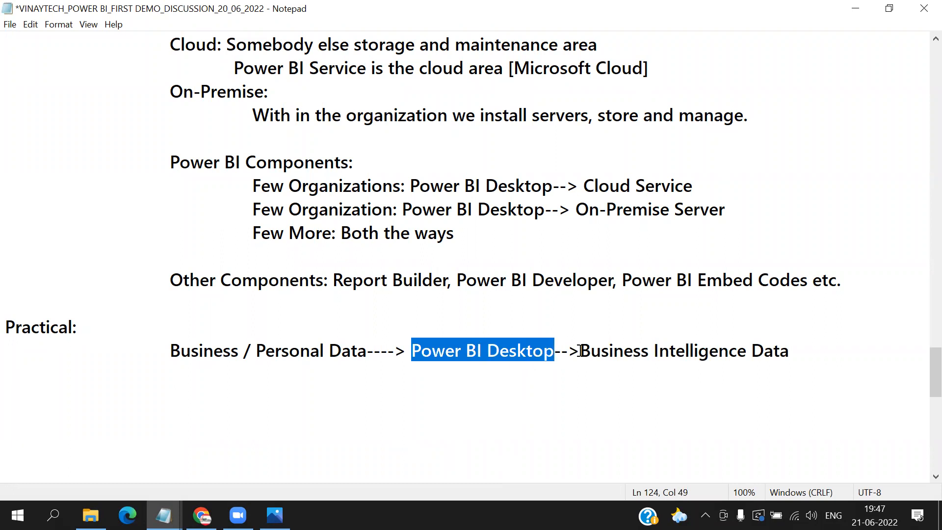
left_click(172, 351)
left_click_drag(171, 351, 395, 351)
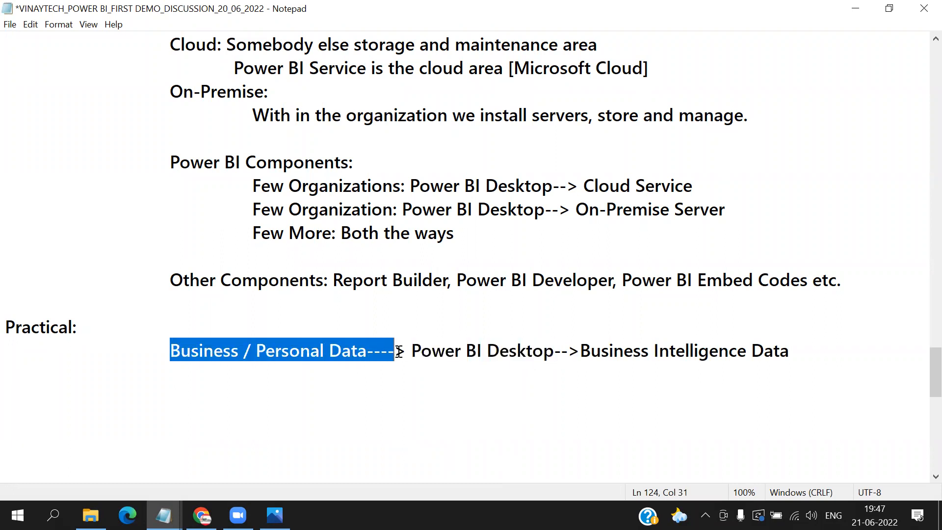
scroll(709, 364, "down", 4)
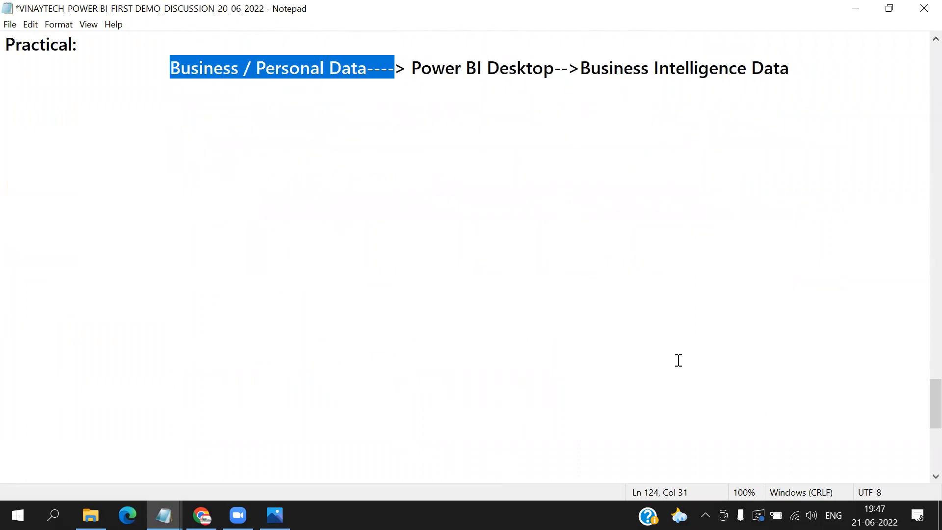
left_click(615, 315)
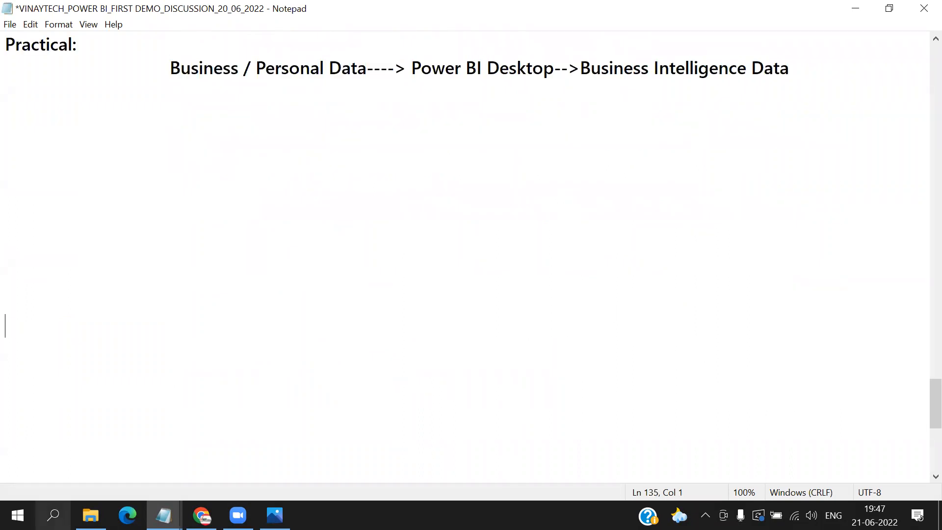
- Switch to File Explorer and, from the POWER BI folder, open GENERAL FILES FOR PRACTICE inside the nested VINAYTECH_POWER BI_FILES_DATABASES_BACKUP_RESTORE_DOC folders
left_click(90, 515)
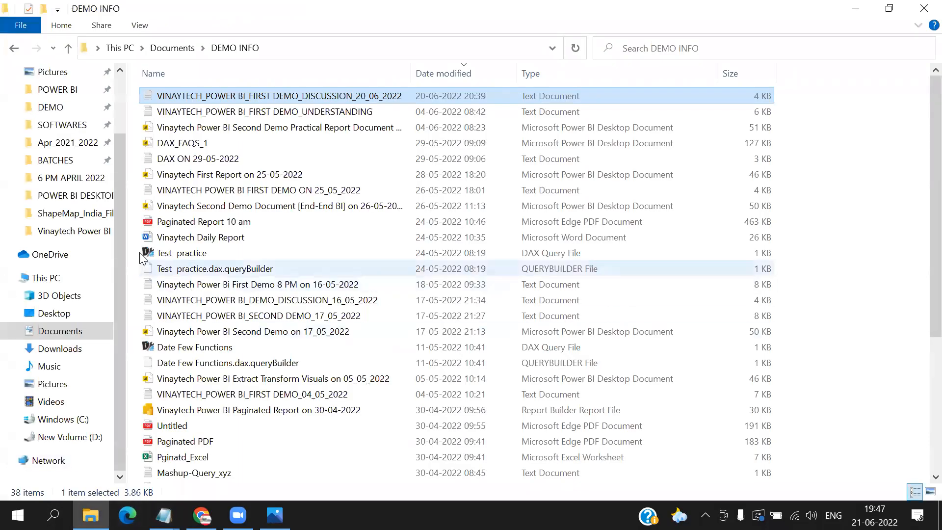
left_click_drag(132, 183, 233, 243)
left_click(74, 90)
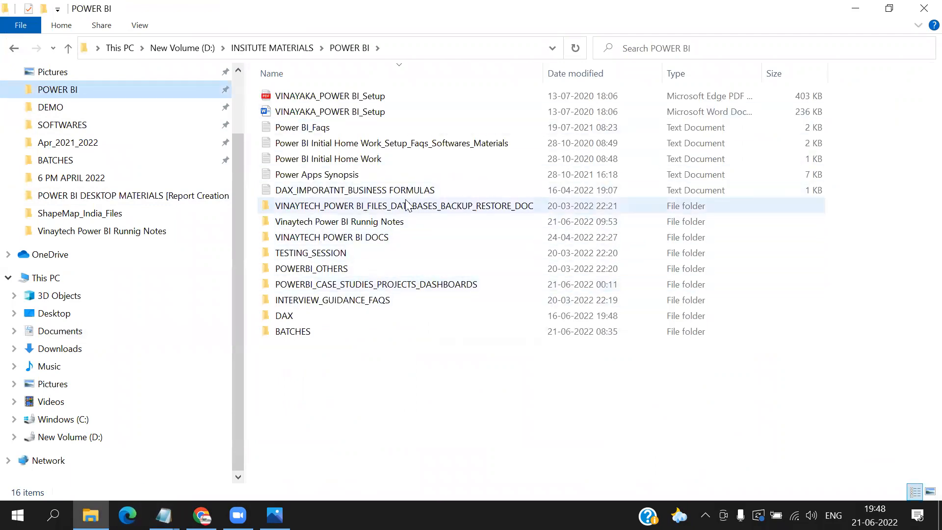
double_click(402, 210)
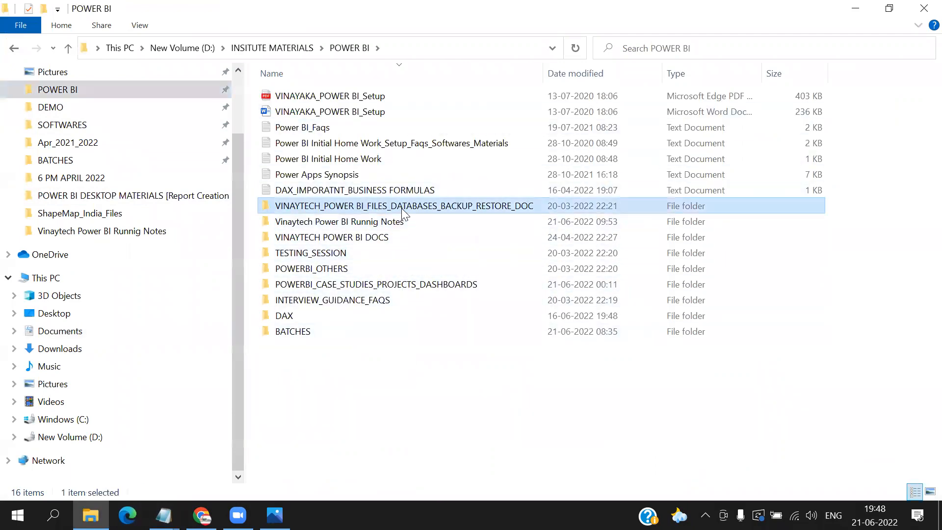
left_click(385, 95)
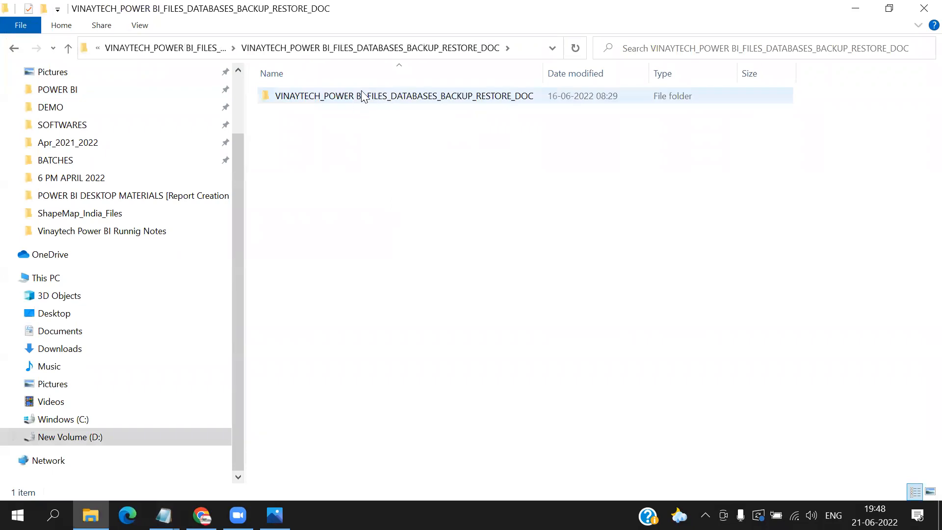
double_click(361, 96)
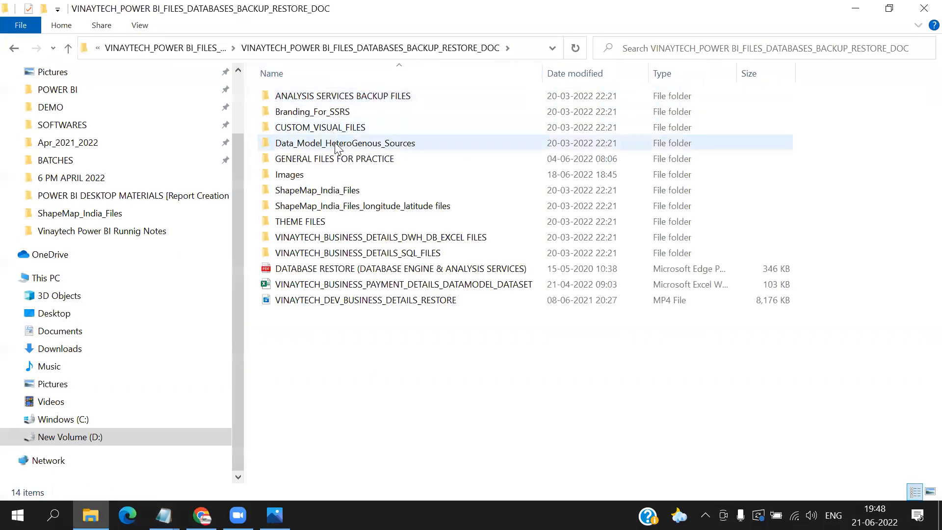
mouse_move(337, 147)
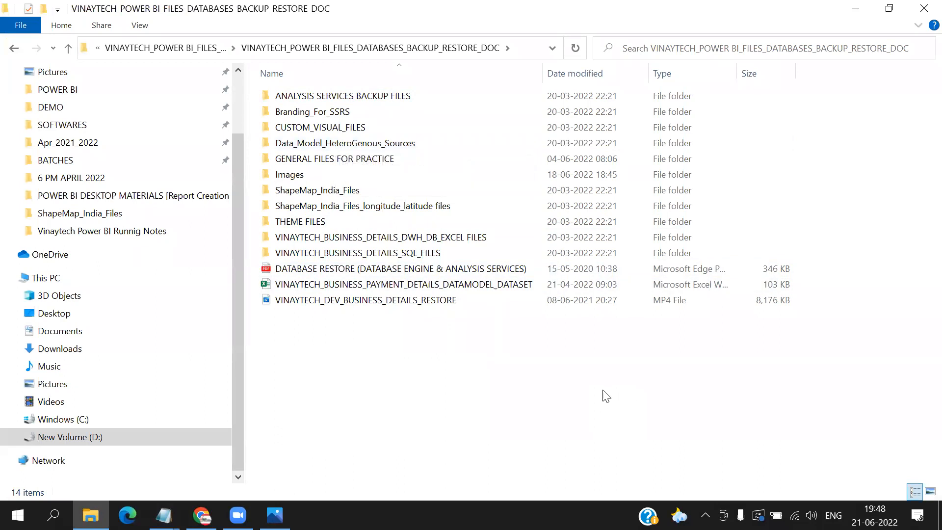
double_click(397, 159)
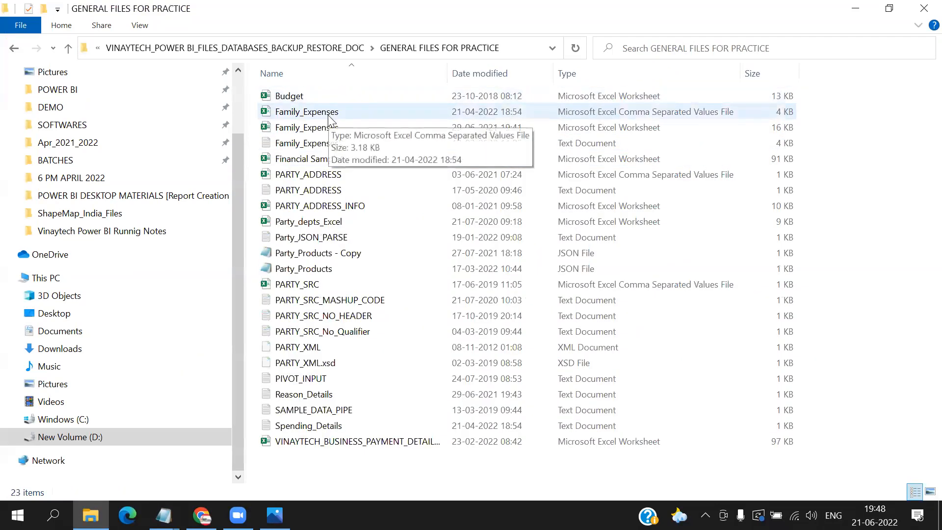
- Open the Family_Expenses Excel workbook and examine the date, amount, reason, area and location of its first record
double_click(293, 129)
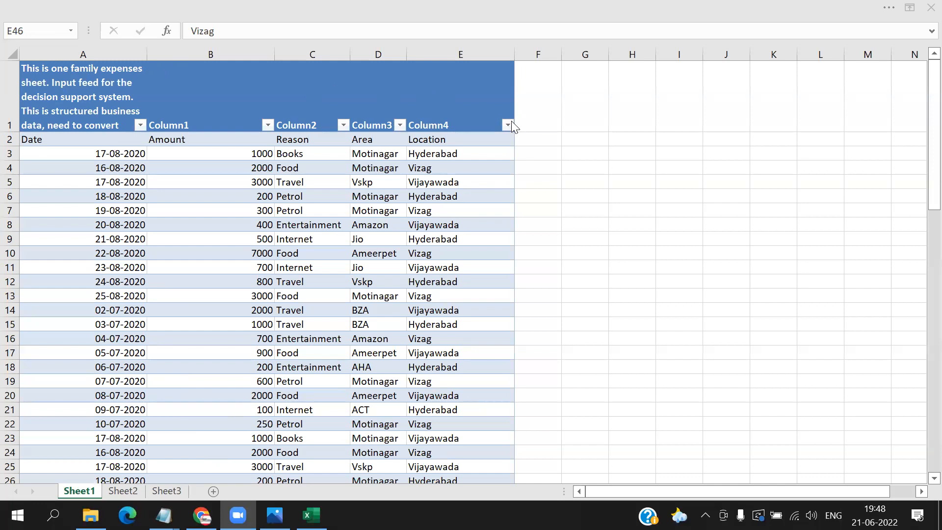
left_click(103, 153)
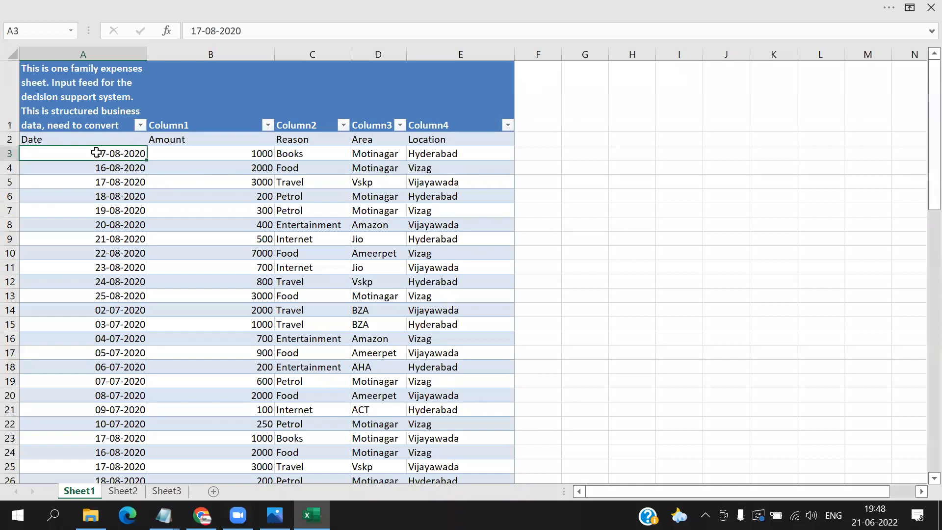
left_click(235, 154)
left_click(299, 154)
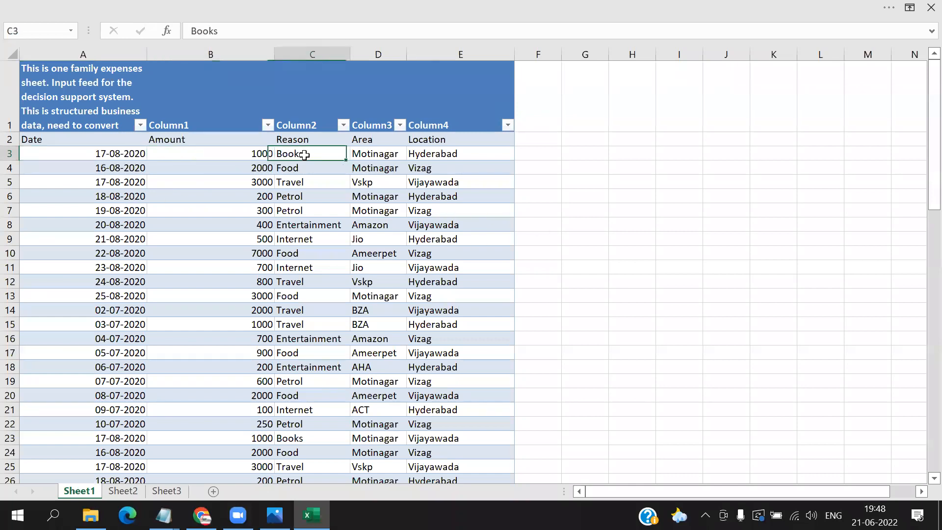
left_click(374, 154)
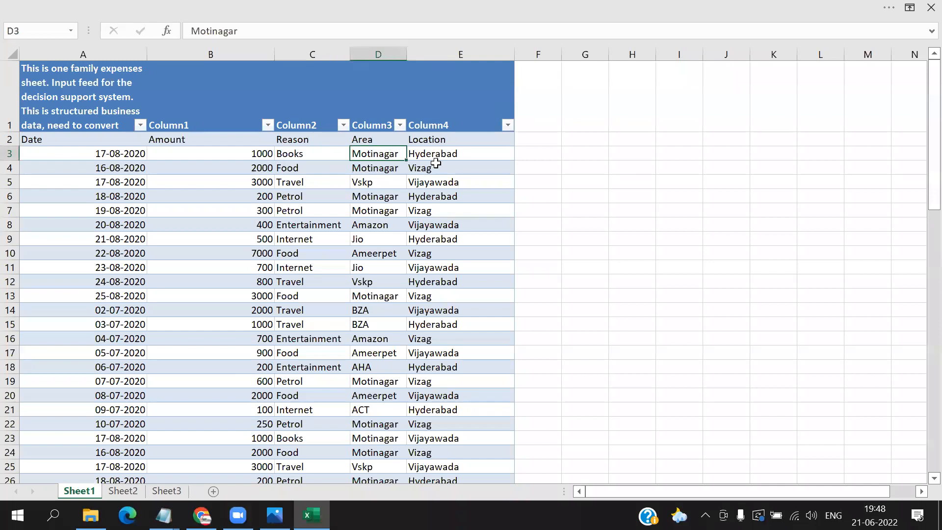
left_click(459, 154)
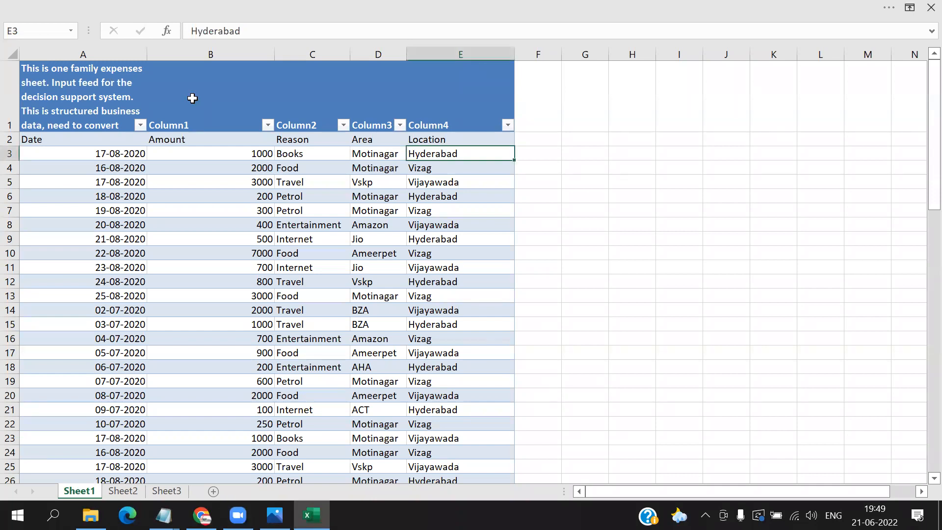
- Highlight the entire blue header row of the family expenses table on Sheet1, then clear the highlight
left_click(169, 97)
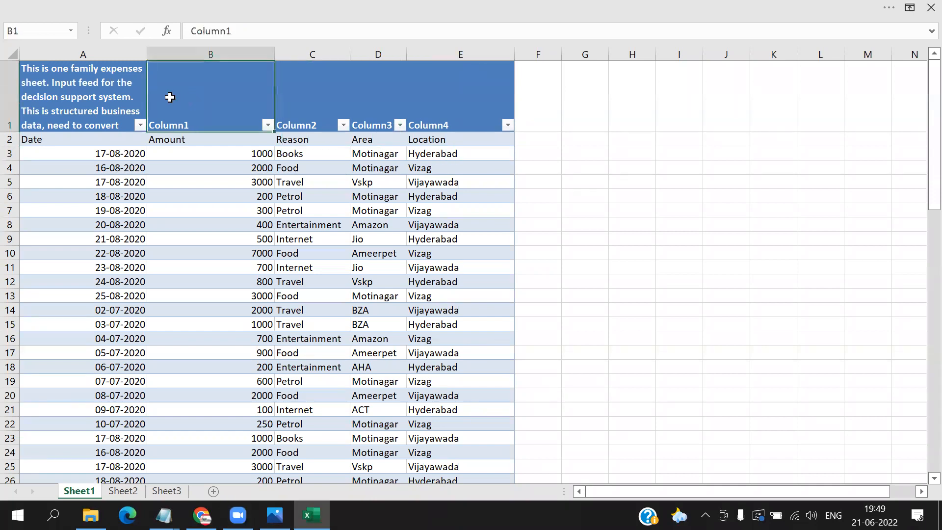
left_click(10, 90)
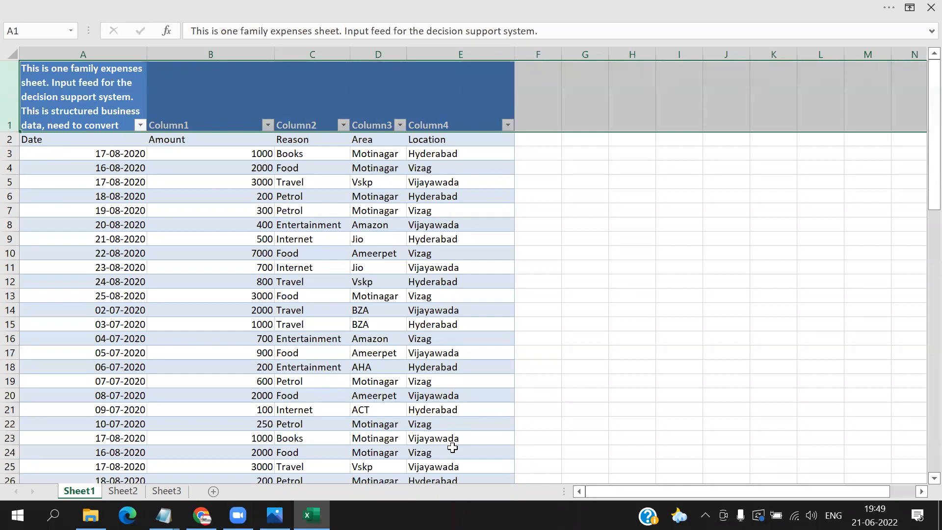
left_click(417, 239)
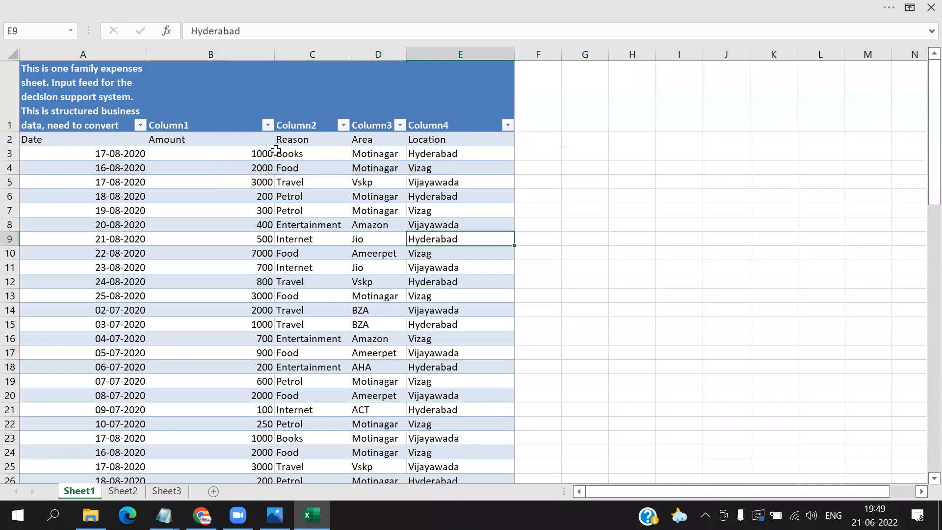
- Examine the spending categories in the Reason column, moving through entries such as Books, Entertainment, Travel, Internet, Food and Petrol
left_click(301, 154)
left_click(303, 225)
left_click(307, 264)
left_click(306, 297)
left_click(313, 183)
left_click(307, 239)
left_click(304, 253)
left_click(306, 325)
left_click(301, 382)
left_click(328, 411)
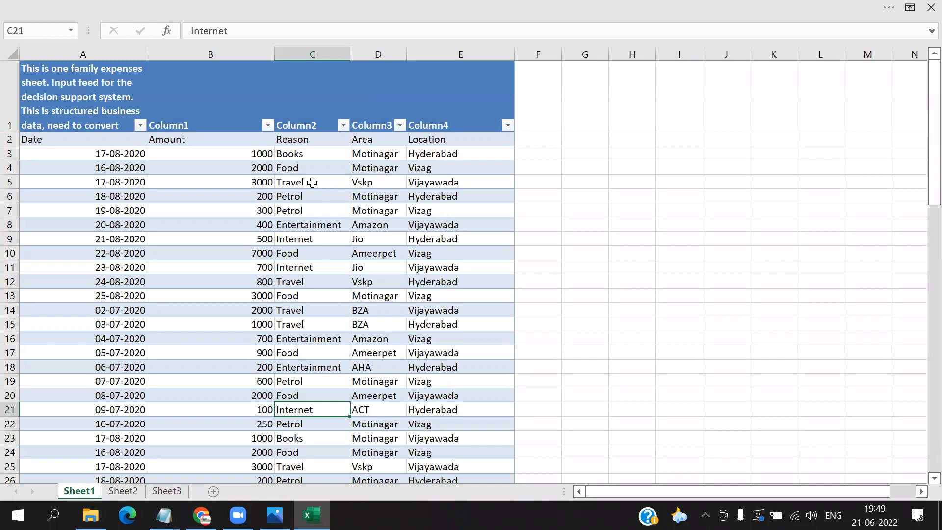
left_click(290, 154)
left_click(316, 170)
left_click(310, 194)
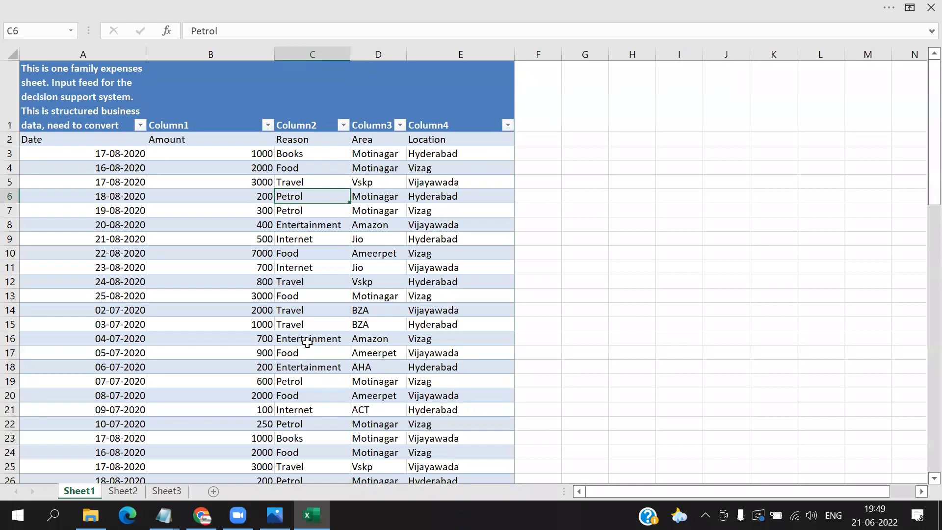
- Examine the Area column of the family expenses table, moving twice down through entries such as Vskp, Jio and AHA
left_click(386, 143)
left_click(384, 182)
left_click(380, 213)
left_click(379, 238)
left_click(385, 279)
left_click(387, 321)
left_click(394, 369)
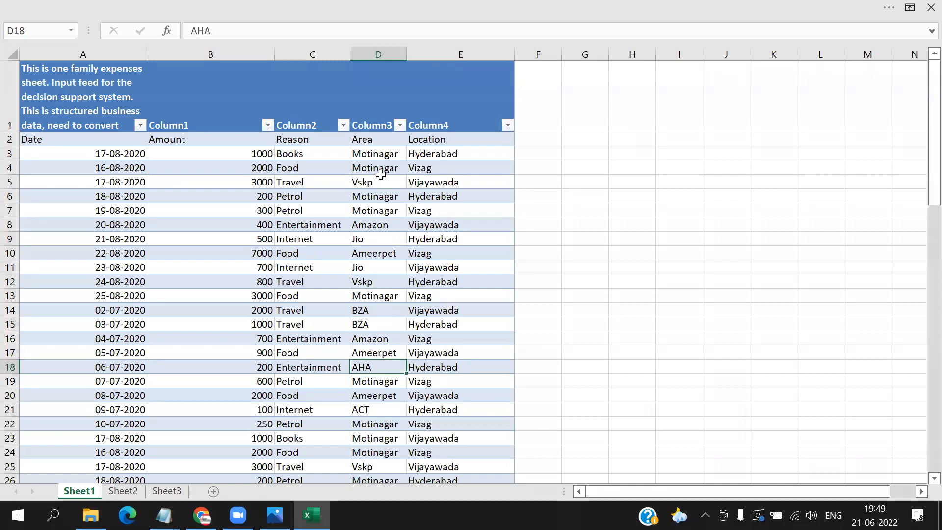
left_click(378, 140)
left_click(372, 184)
left_click(375, 212)
left_click(373, 252)
left_click(377, 286)
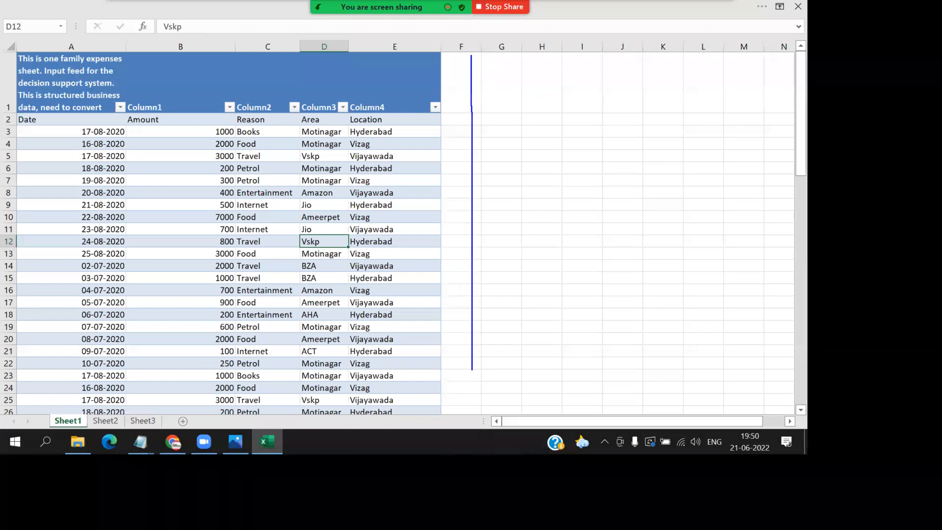
- Handwrite "BI" on the shared screen beside the expenses table, with an arrow leading to a second "BI" and the word "Data"
mouse_move(427, 72)
left_mouse_down()
mouse_move(425, 134)
mouse_move(462, 113)
mouse_move(447, 114)
left_mouse_up()
left_click_drag(501, 58, 488, 119)
mouse_move(450, 177)
left_mouse_down()
mouse_move(490, 147)
mouse_move(471, 171)
mouse_move(522, 182)
left_mouse_up()
left_click_drag(648, 132, 761, 122)
left_click_drag(763, 100, 771, 155)
left_click_drag(789, 116, 790, 153)
left_click_drag(787, 106, 799, 159)
left_click_drag(827, 121, 821, 190)
mouse_move(727, 217)
left_mouse_down()
mouse_move(732, 248)
mouse_move(794, 253)
mouse_move(834, 193)
mouse_move(862, 265)
left_mouse_up()
left_click_drag(851, 233, 883, 227)
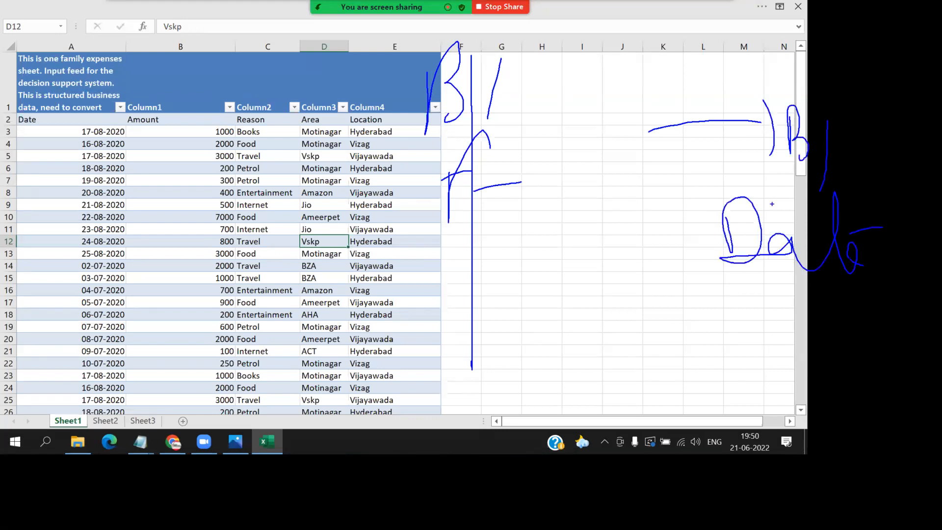
- Handwrite further BI labels along the arrow and in brackets before "Data", then mark them with long strokes above and below
mouse_move(503, 133)
left_mouse_down()
mouse_move(553, 131)
mouse_move(572, 175)
left_mouse_up()
mouse_move(570, 120)
left_mouse_down()
mouse_move(596, 145)
mouse_move(599, 169)
left_mouse_up()
left_click_drag(626, 121, 627, 181)
mouse_move(644, 135)
left_mouse_down()
mouse_move(643, 195)
mouse_move(705, 118)
mouse_move(722, 122)
mouse_move(732, 158)
left_mouse_up()
mouse_move(577, 190)
left_mouse_down()
mouse_move(542, 235)
mouse_move(584, 253)
left_mouse_up()
mouse_move(583, 221)
left_mouse_down()
mouse_move(584, 250)
mouse_move(619, 250)
left_mouse_up()
left_click_drag(645, 213, 645, 247)
left_click_drag(664, 211, 664, 247)
mouse_move(657, 230)
left_mouse_down()
mouse_move(694, 223)
mouse_move(699, 253)
left_mouse_up()
left_click_drag(701, 184, 716, 183)
mouse_move(717, 182)
left_mouse_down()
mouse_move(722, 267)
mouse_move(684, 274)
left_mouse_up()
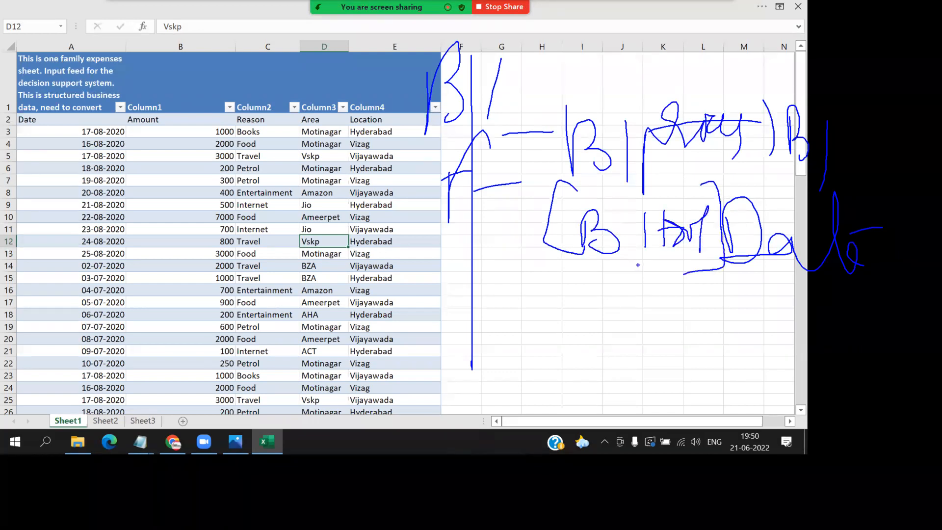
left_click_drag(540, 275, 738, 281)
mouse_move(533, 91)
left_mouse_down()
mouse_move(755, 49)
mouse_move(807, 104)
left_mouse_up()
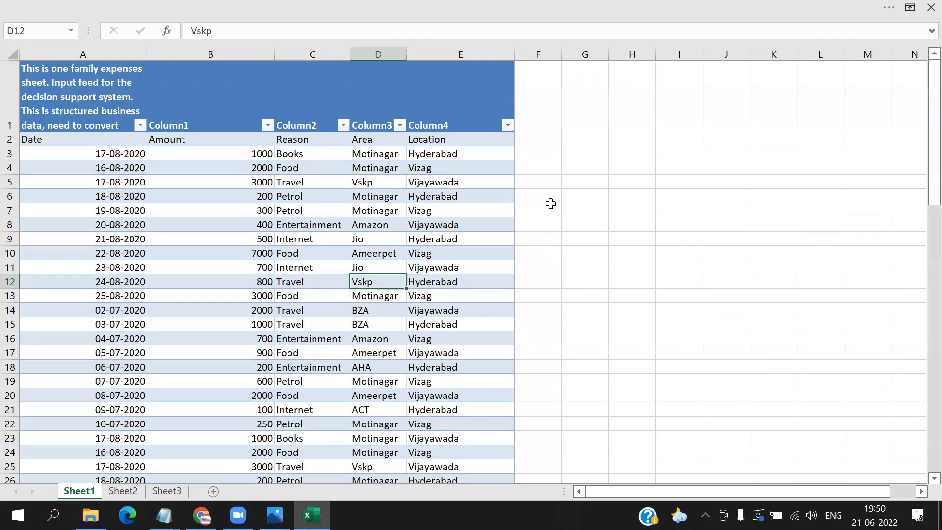
- Show the full Excel ribbon again and minimize the open windows down to the desktop
left_click(911, 6)
left_click(856, 117)
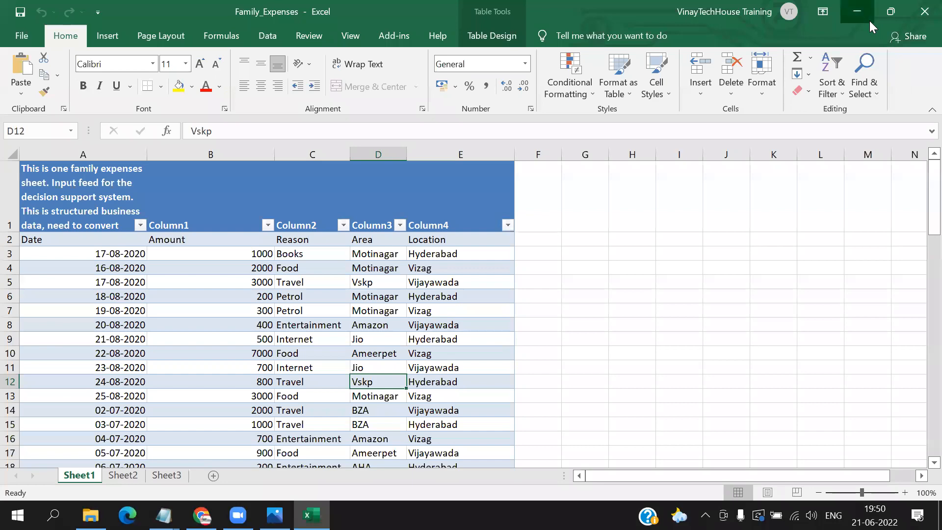
left_click(869, 21)
left_click(869, 21)
left_click(870, 19)
left_click(870, 20)
left_click(869, 20)
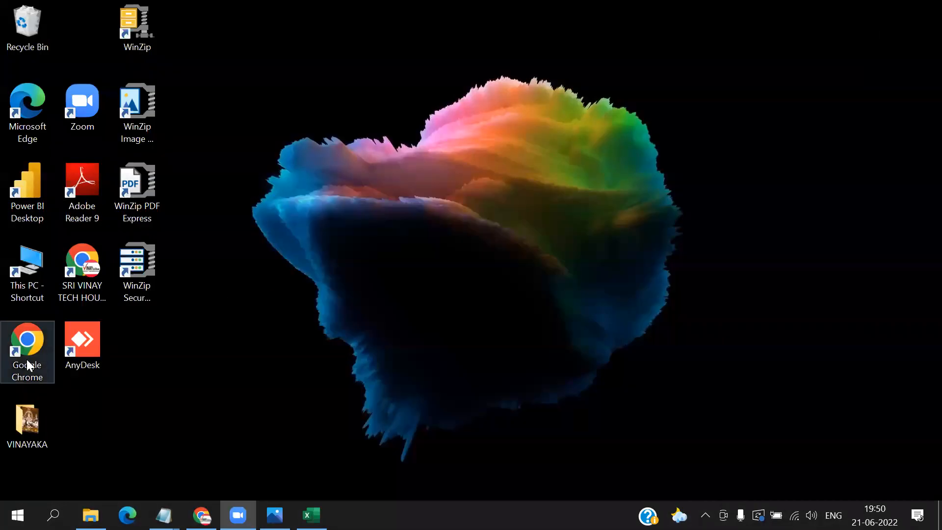
- Switch to Google Chrome with the Person 1 profile and go to google.com
double_click(27, 360)
left_click(799, 15)
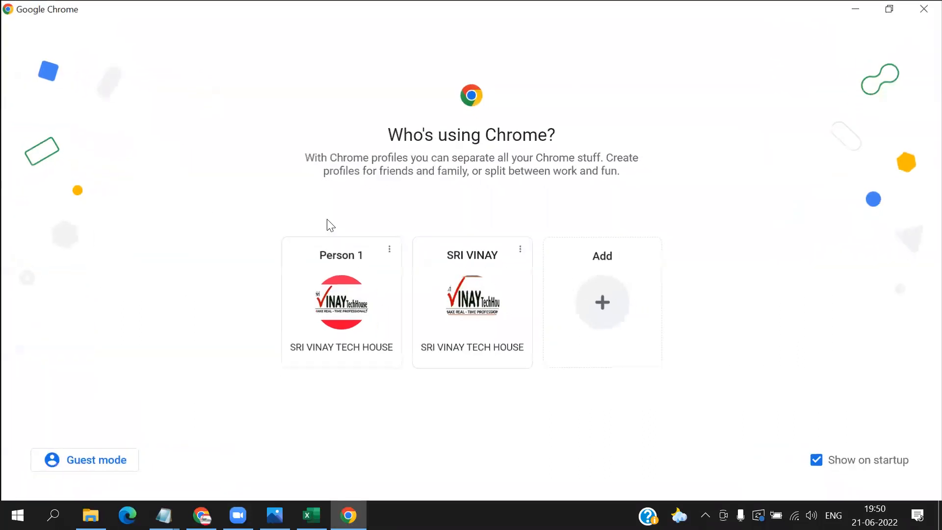
left_click(320, 325)
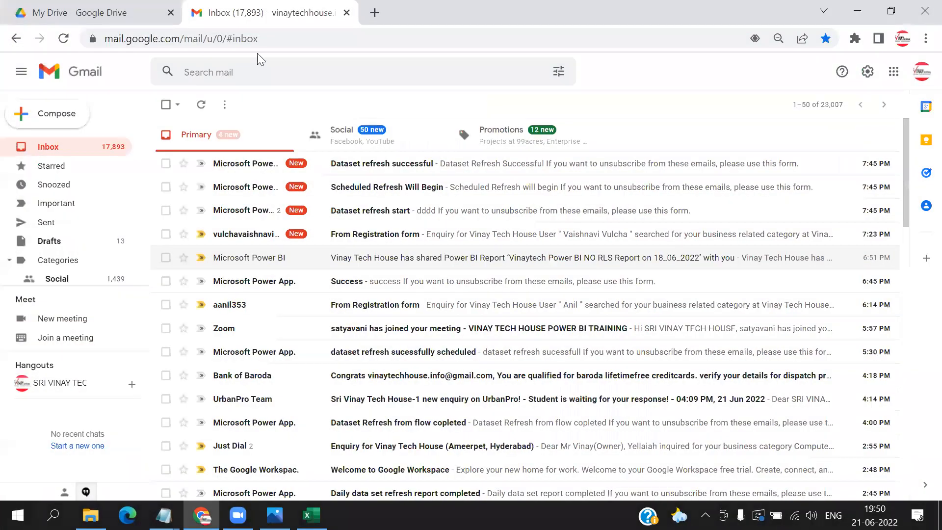
left_click(280, 40)
type("google.com")
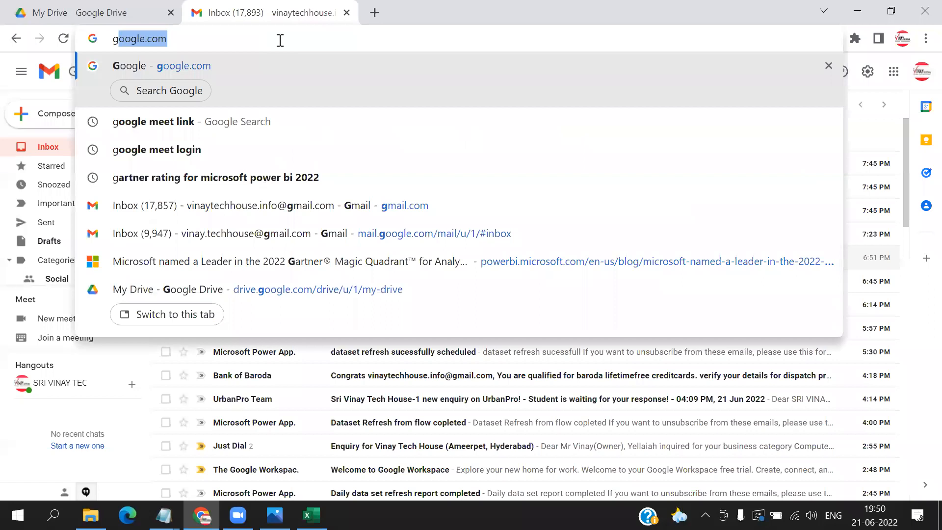
key("Return")
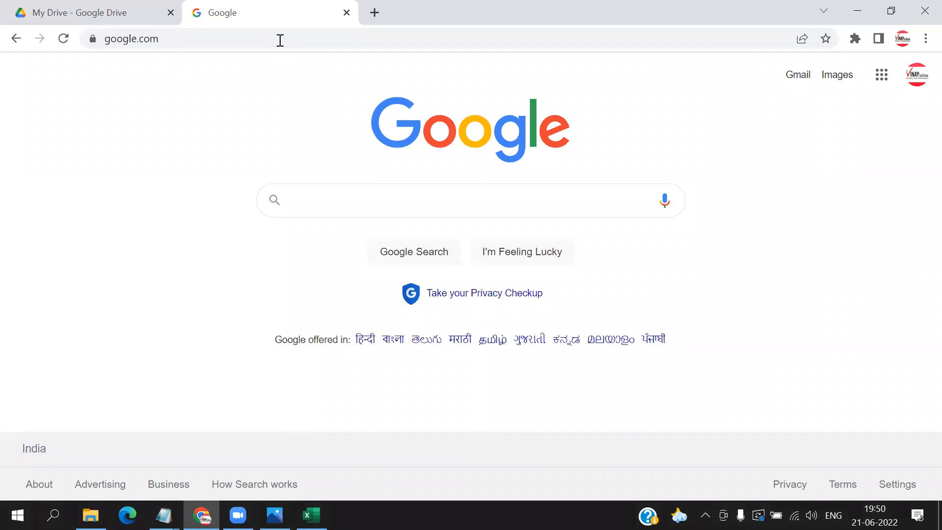
- Search Google for "power bi desktop download" and open the Downloads - Microsoft Power BI result
type("power")
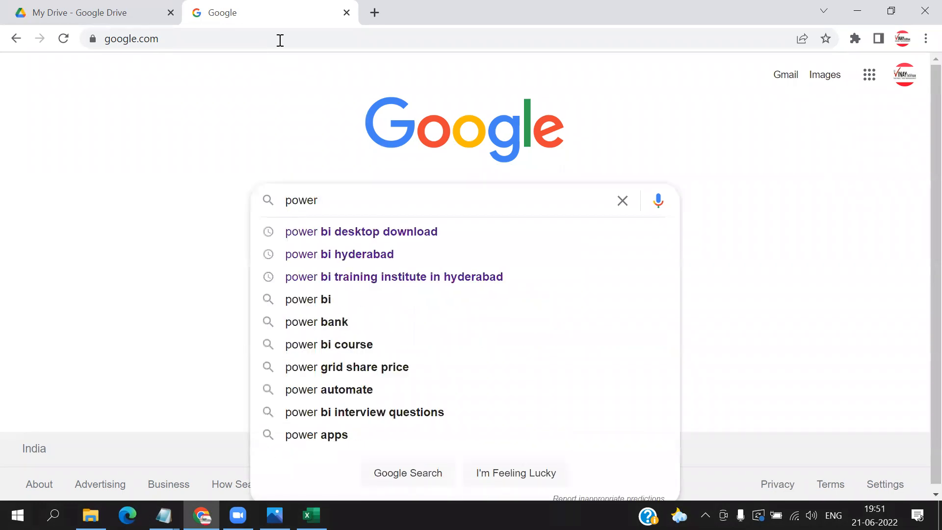
left_click(364, 242)
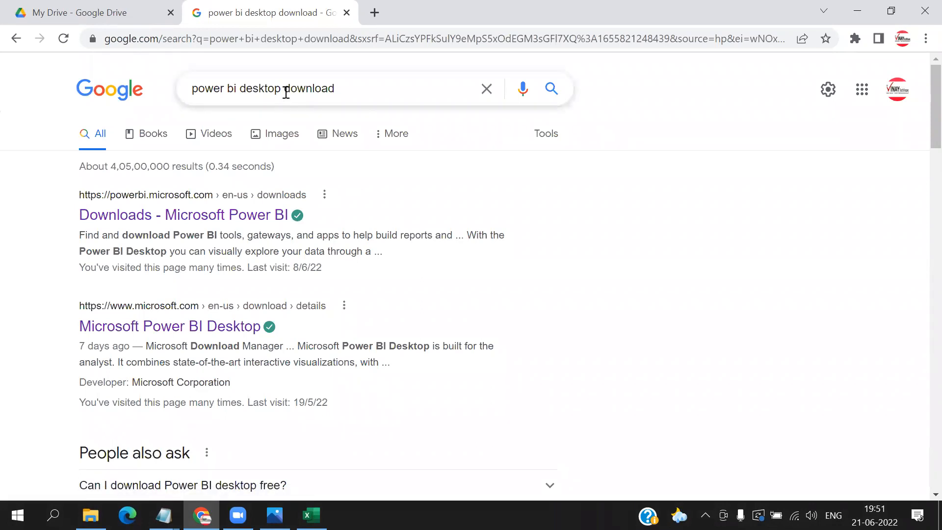
left_click(139, 215)
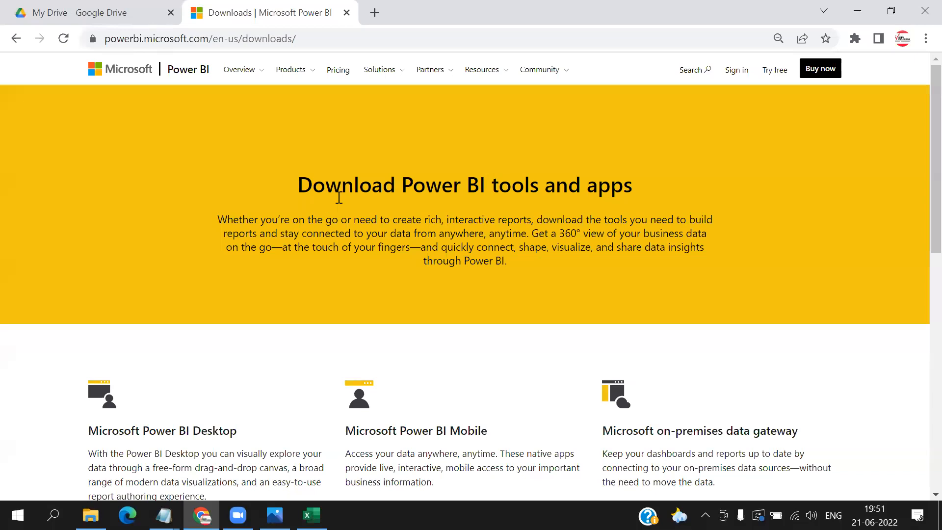
- Open the advanced download options for Microsoft Power BI Desktop and bring up the choice of English setup files
scroll(338, 201, "down", 5)
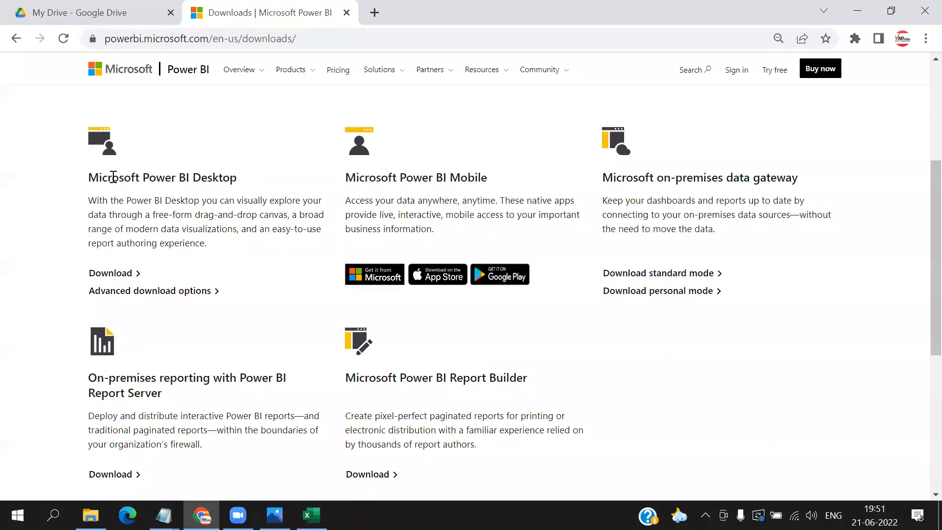
left_click(470, 70)
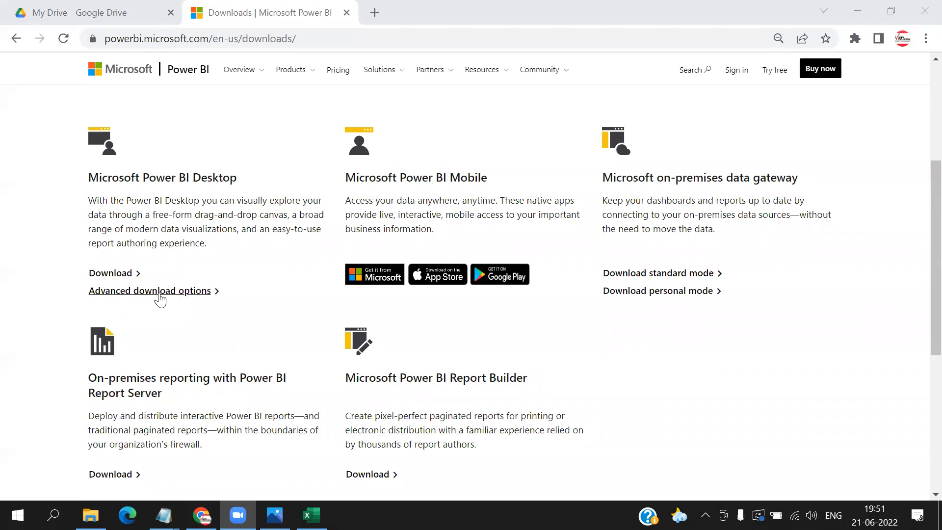
left_click(210, 292)
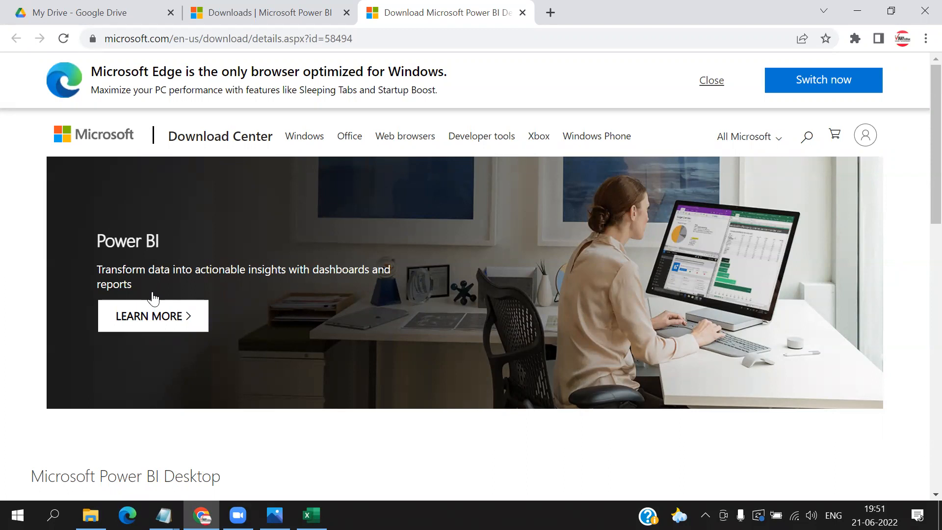
scroll(154, 297, "down", 6)
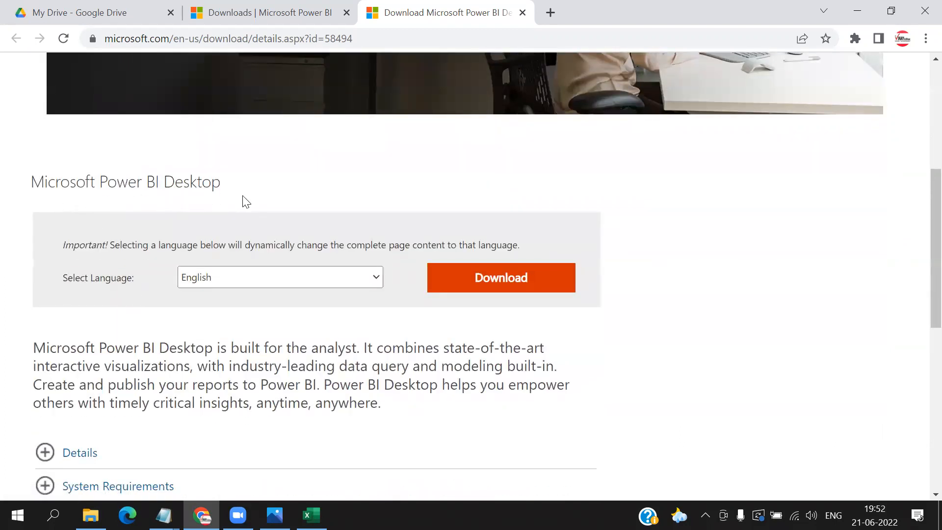
scroll(246, 200, "down", 2)
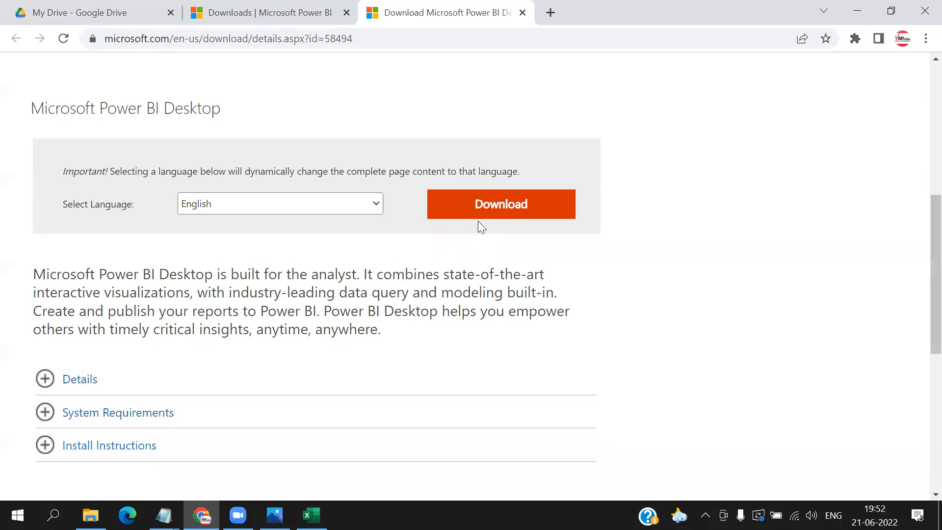
left_click(497, 210)
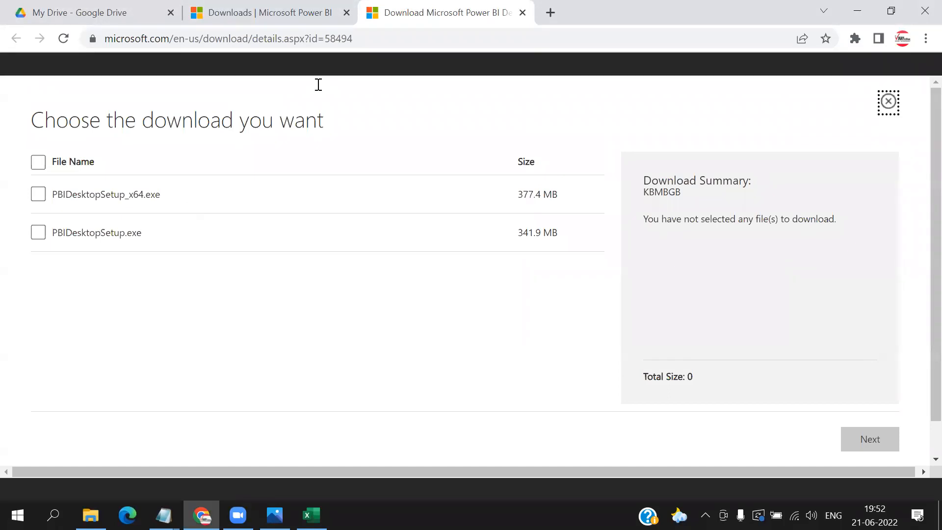
- Circle the x64 setup name and both file sizes, write "32 bit" beside PBIDesktopSetup.exe, and tick both files
left_click_drag(175, 180, 181, 167)
mouse_move(580, 187)
left_mouse_down()
mouse_move(565, 173)
mouse_move(494, 187)
mouse_move(570, 178)
left_mouse_up()
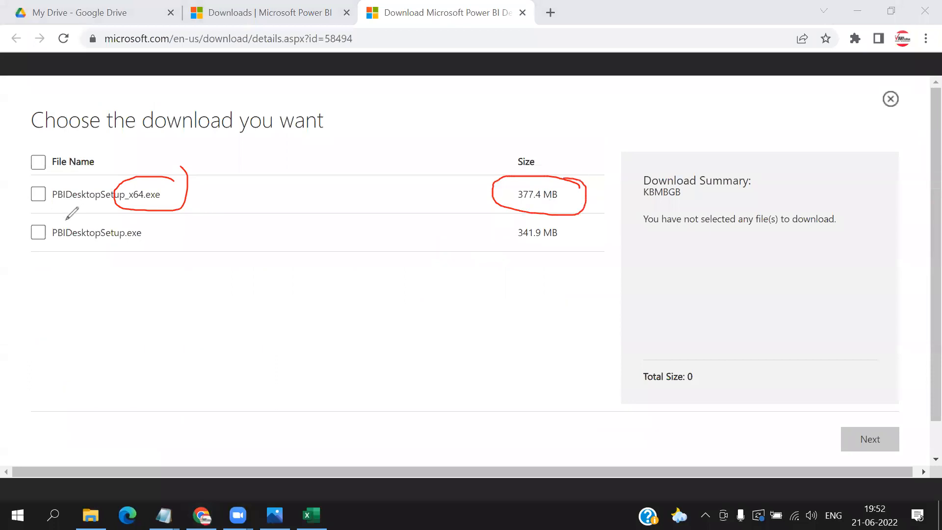
mouse_move(155, 227)
left_mouse_down()
mouse_move(154, 236)
mouse_move(185, 234)
mouse_move(194, 246)
mouse_move(219, 234)
mouse_move(233, 247)
mouse_move(227, 263)
left_mouse_up()
left_click_drag(228, 228, 240, 227)
left_click_drag(240, 250, 240, 256)
left_click_drag(250, 224, 250, 257)
left_click_drag(235, 237, 273, 236)
mouse_move(569, 224)
left_mouse_down()
mouse_move(515, 261)
mouse_move(563, 211)
left_mouse_up()
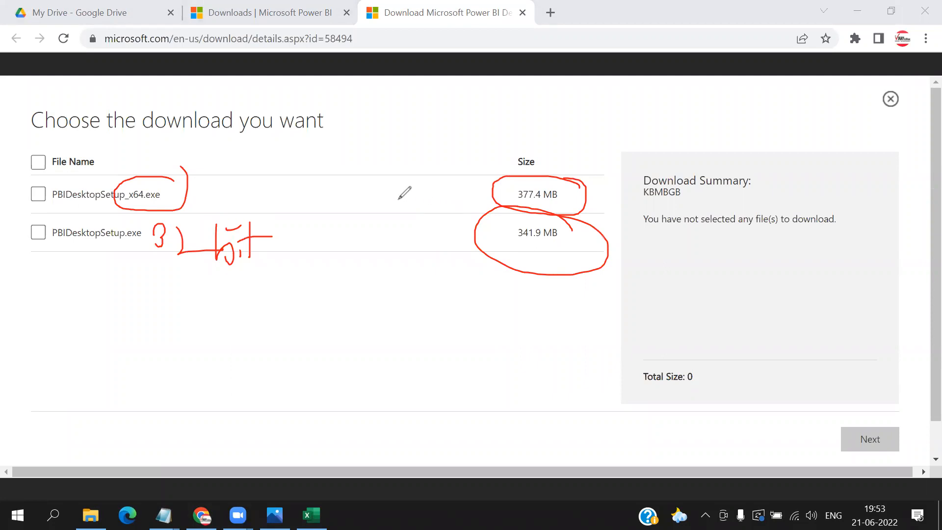
left_click_drag(199, 185, 238, 172)
left_click_drag(250, 251, 306, 228)
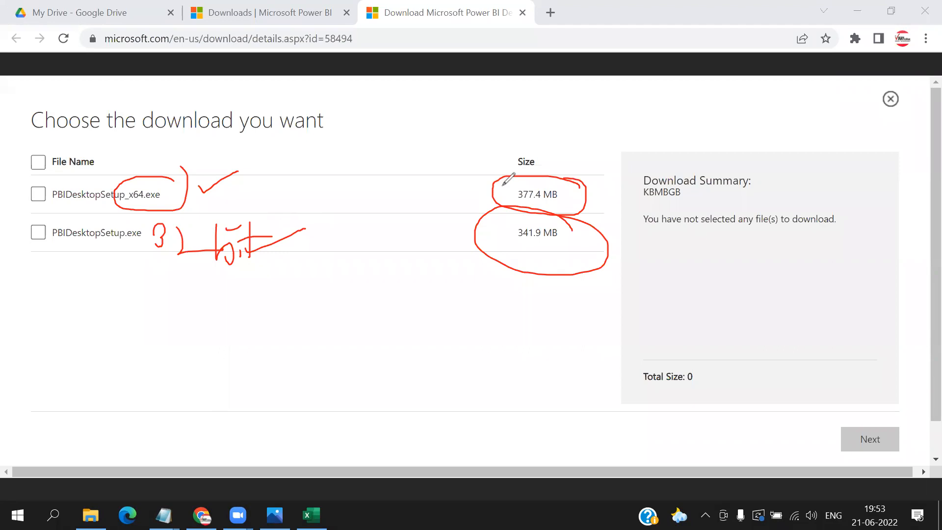
- Draw a curve down from the x64 setup file and handwrite an underlined size in MB below the file list
left_click_drag(147, 208, 88, 393)
left_click_drag(112, 343, 172, 398)
left_click_drag(140, 335, 162, 380)
left_click_drag(142, 335, 197, 332)
left_click_drag(231, 338, 243, 341)
left_click_drag(275, 373, 342, 369)
left_click_drag(353, 336, 358, 364)
mouse_move(358, 365)
left_mouse_down()
mouse_move(369, 324)
mouse_move(390, 390)
left_mouse_up()
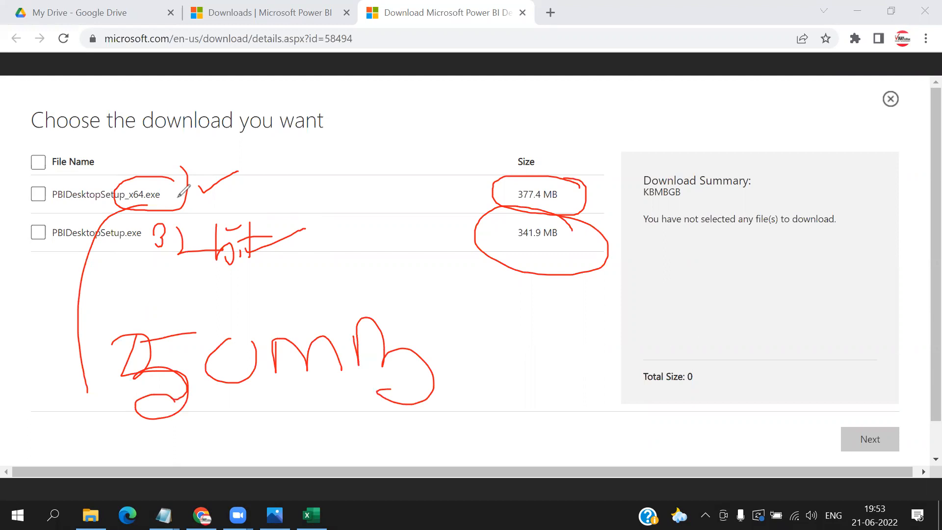
left_click_drag(155, 437, 393, 430)
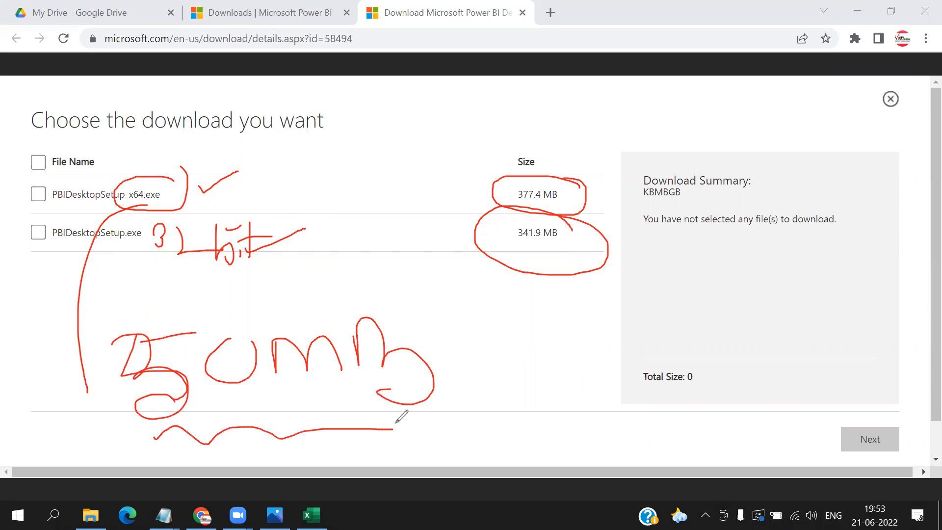
- Draw a dividing stroke after the handwritten MB size, handwrite "Less" beside it, and clear all the ink annotations
left_click_drag(427, 299, 457, 440)
mouse_move(489, 311)
left_mouse_down()
mouse_move(508, 374)
mouse_move(583, 334)
mouse_move(593, 373)
left_mouse_up()
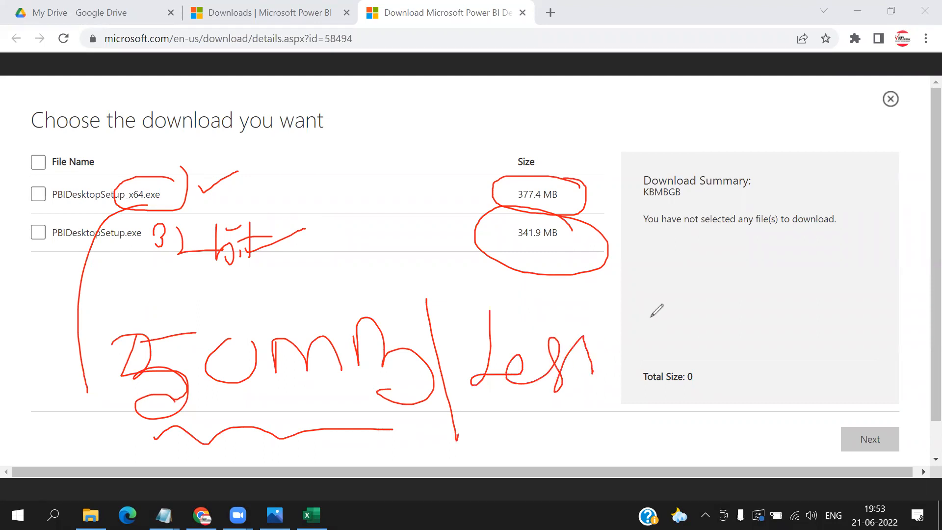
left_click(608, 122)
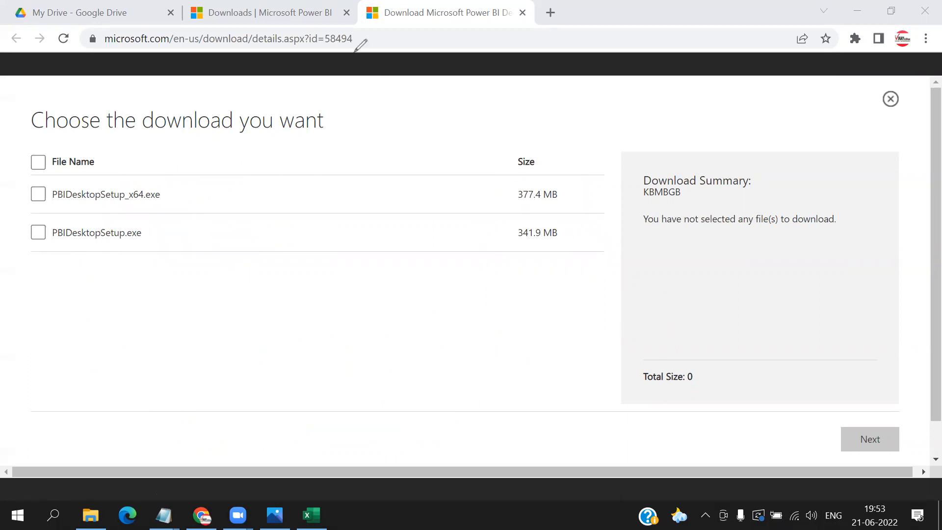
left_click(354, 52)
- In File Explorer, look at the PBIDesktop_x64 installer in D:\SOFTWARES\POWER BI SOFTWARES\Power BI Desktop Softwares\Power Bi Desktop 2015, and return to the parent folder
left_click(90, 515)
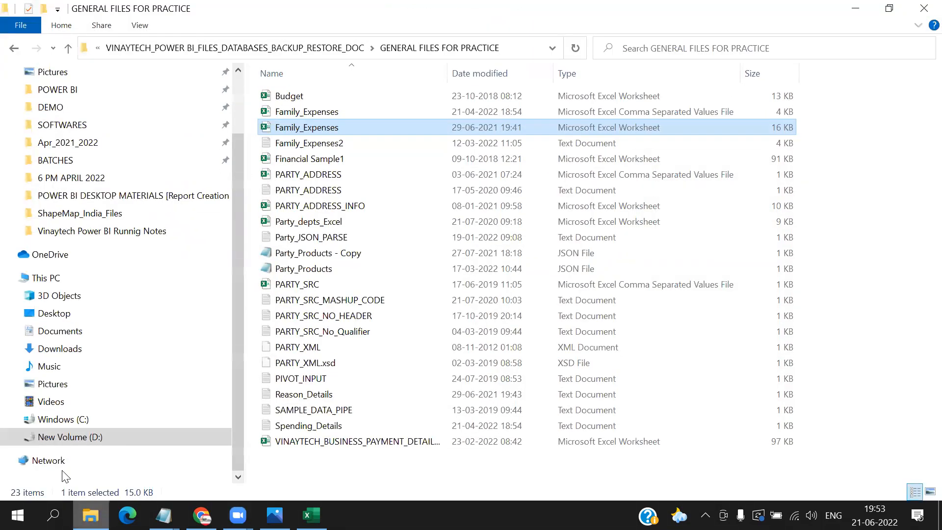
left_click(70, 439)
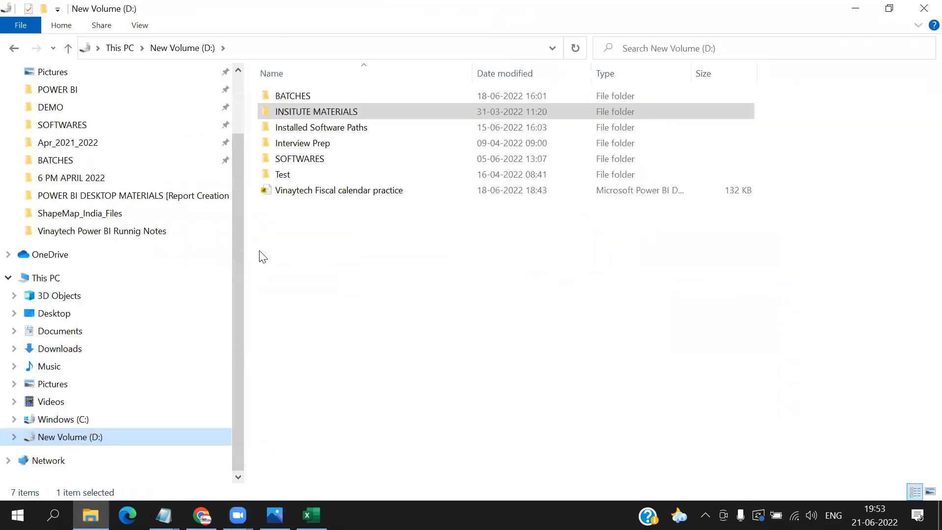
double_click(309, 159)
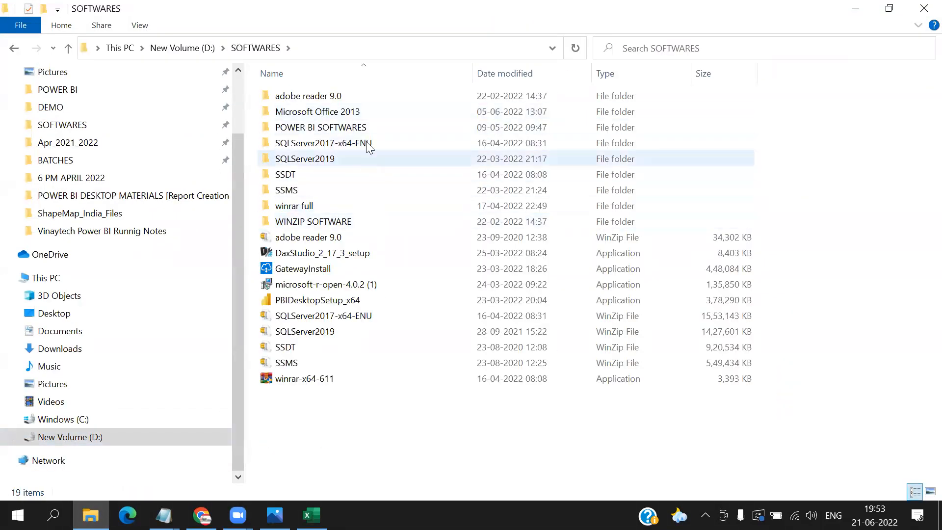
left_click(345, 129)
double_click(345, 129)
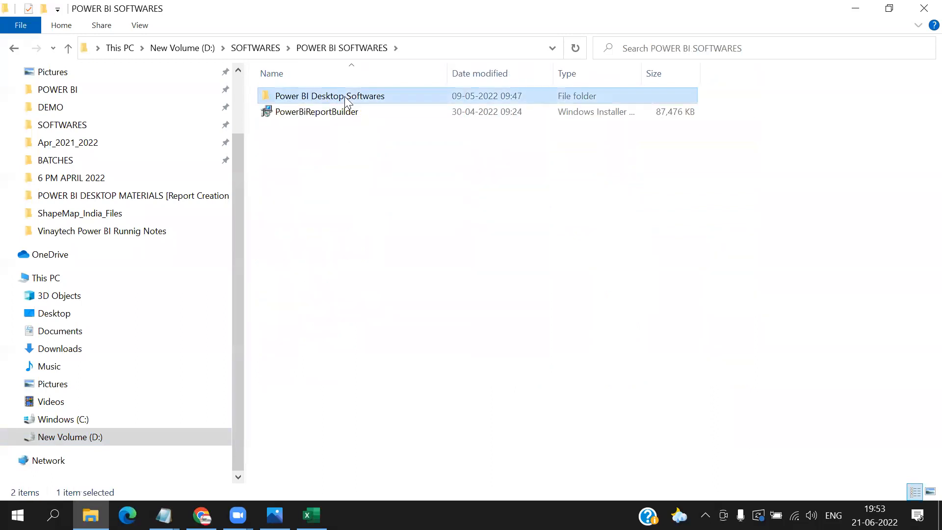
double_click(320, 98)
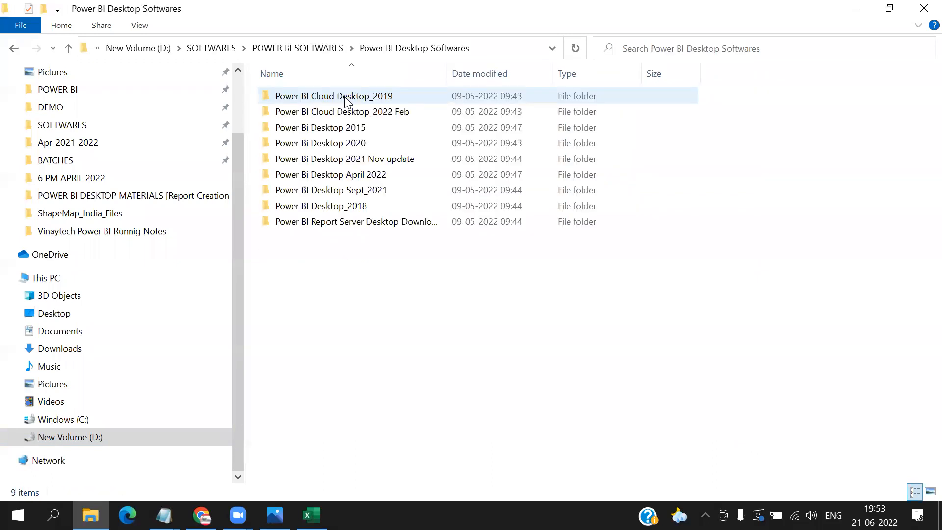
double_click(350, 128)
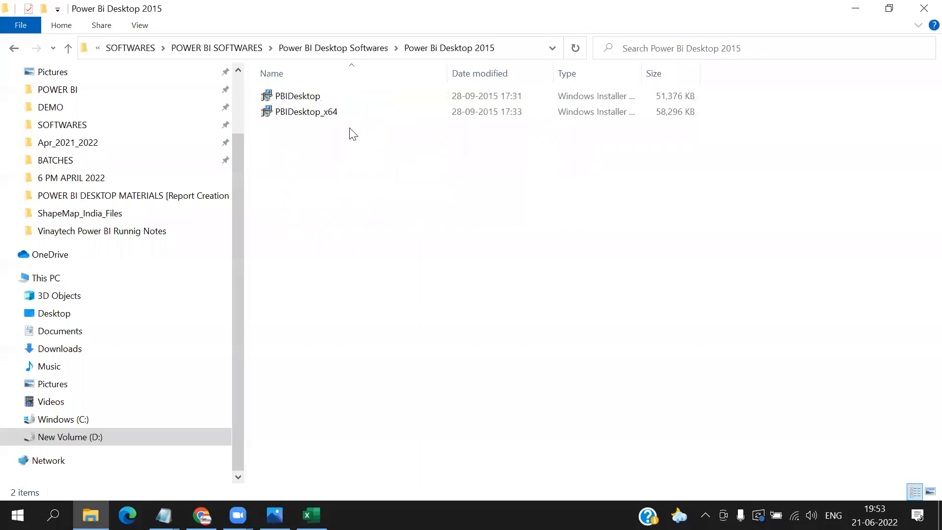
left_click(317, 116)
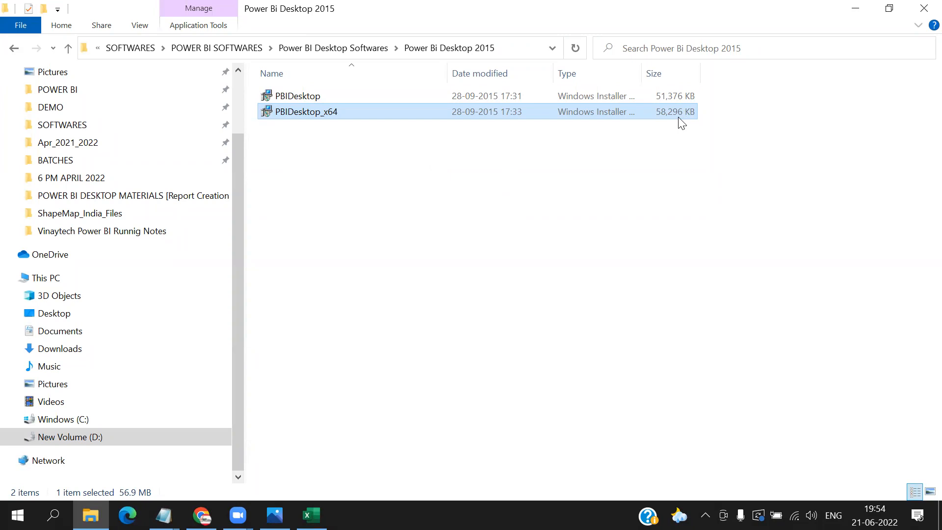
left_click(354, 52)
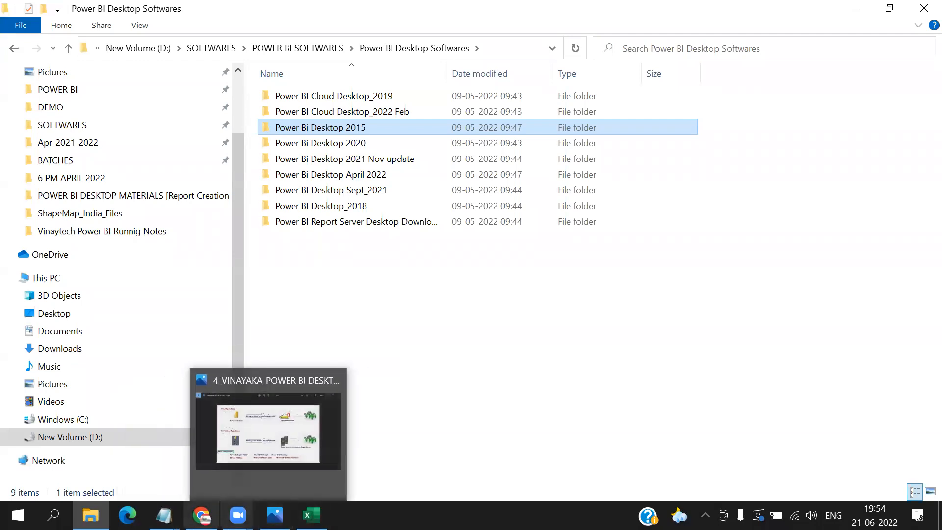
- Switch back to Chrome and select PBIDesktopSetup_x64.exe for download
left_click(202, 516)
left_click(38, 195)
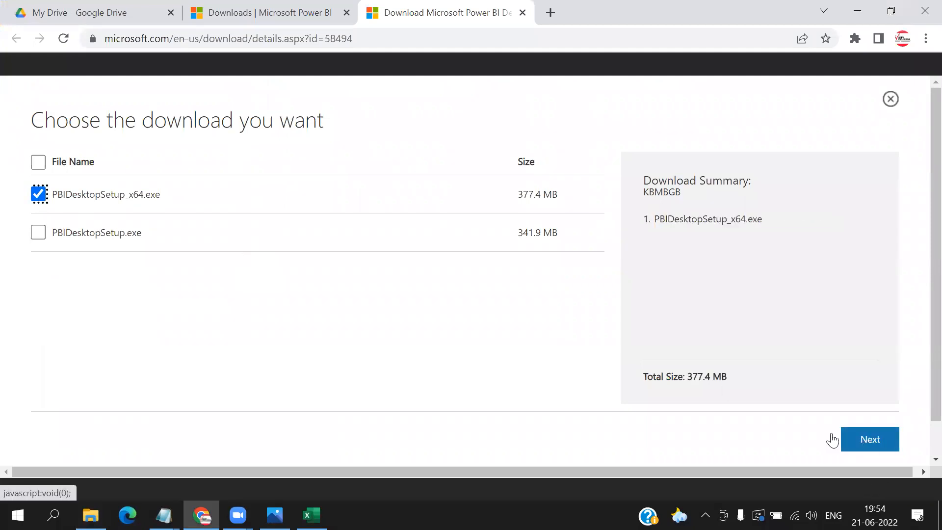
- Return to File Explorer, open the SOFTWARES folder on New Volume (D:), and select the PBIDesktopSetup_x64 application
mouse_move(90, 516)
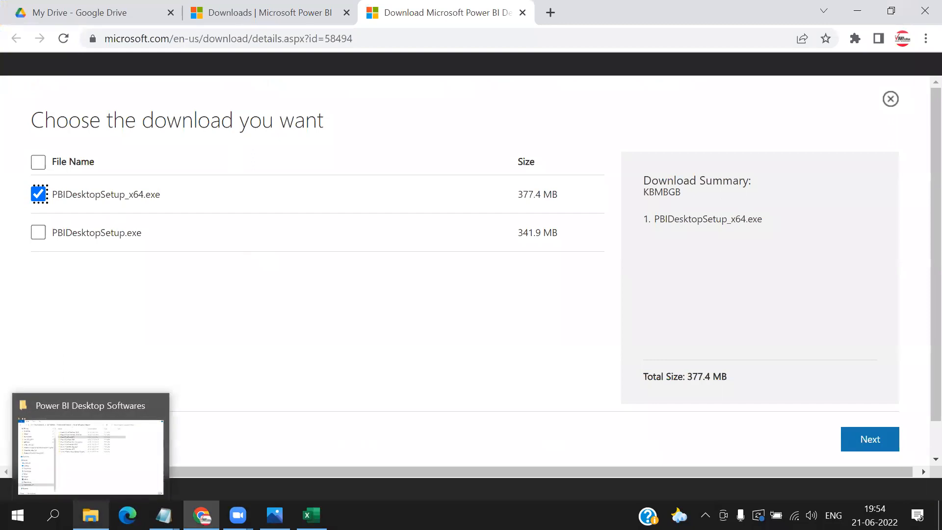
left_click(111, 490)
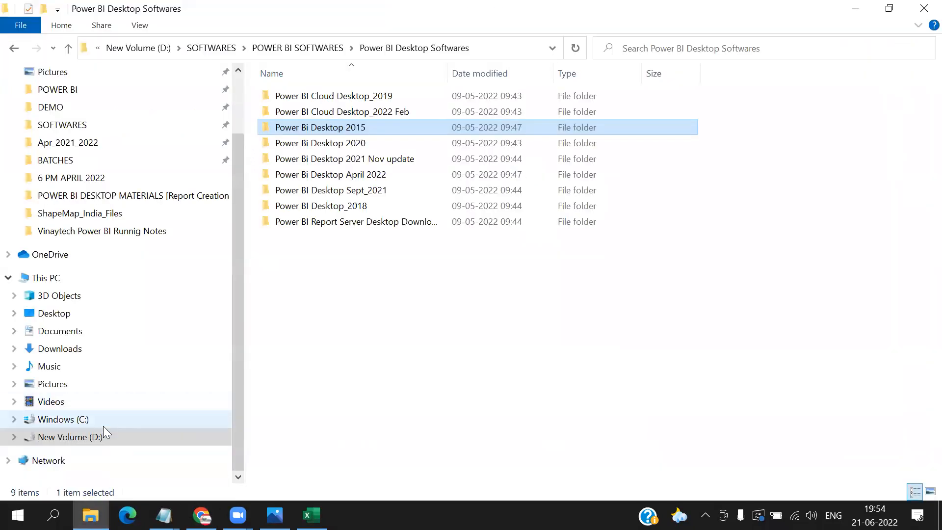
left_click(91, 438)
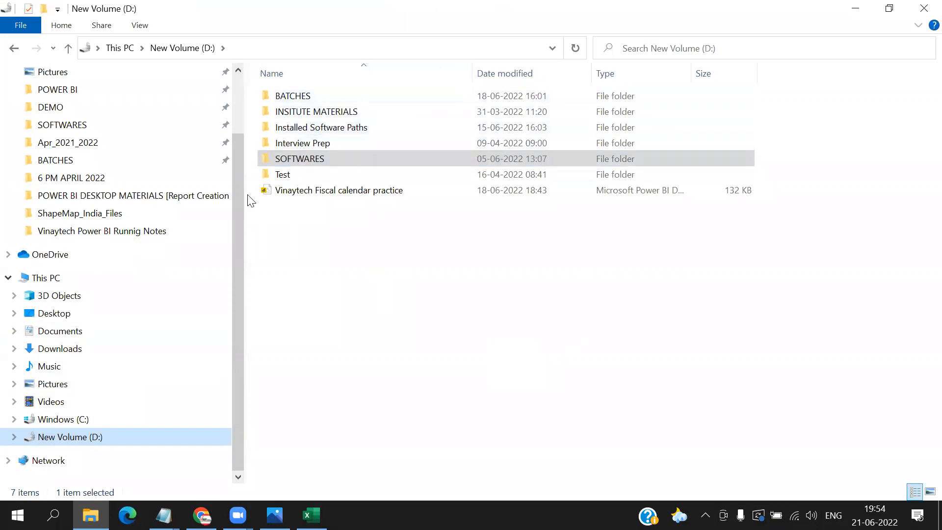
double_click(307, 161)
left_click(337, 304)
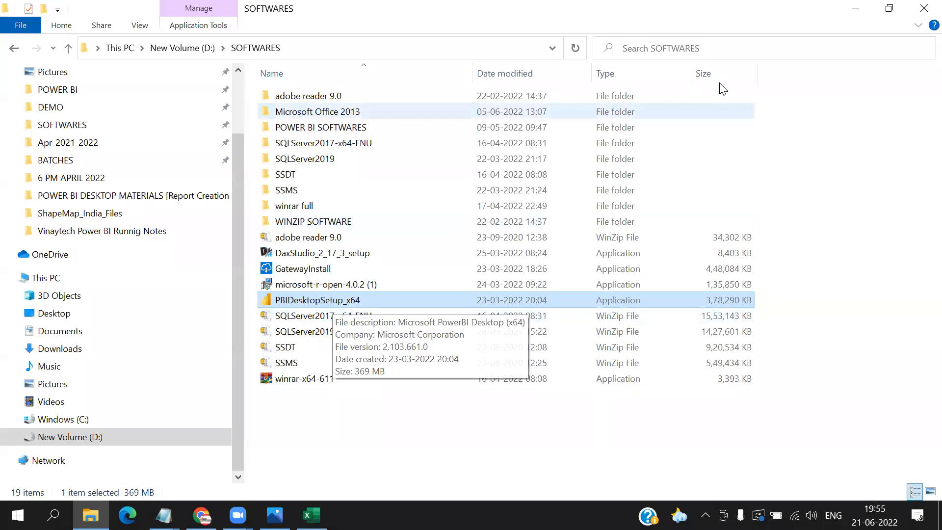
- Draw a line down from PBIDesktopSetup_x64, handwrite "N N F" below the file list, and clear the ink
left_click_drag(358, 297, 376, 381)
mouse_move(383, 421)
left_mouse_down()
mouse_move(386, 400)
mouse_move(421, 402)
left_mouse_up()
left_click_drag(475, 431, 529, 392)
left_click_drag(563, 428, 585, 373)
left_click_drag(556, 405, 607, 402)
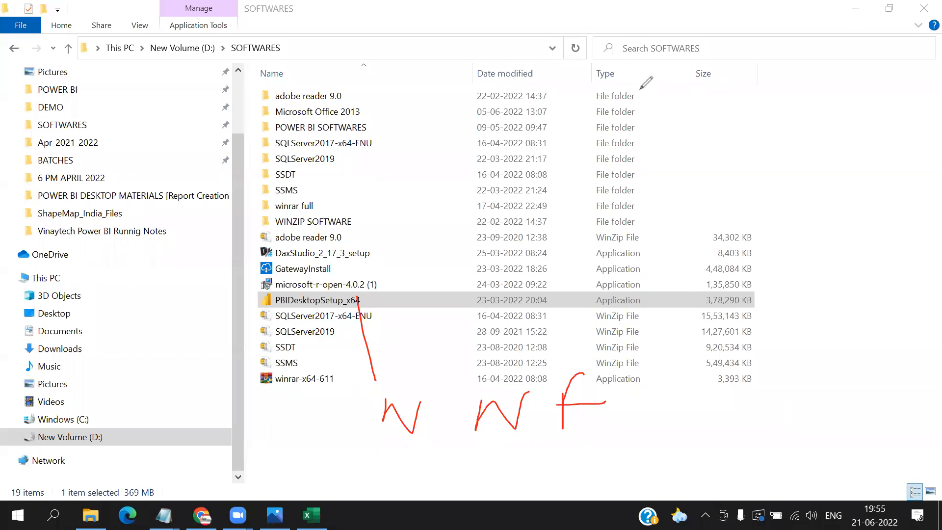
left_click(923, 12)
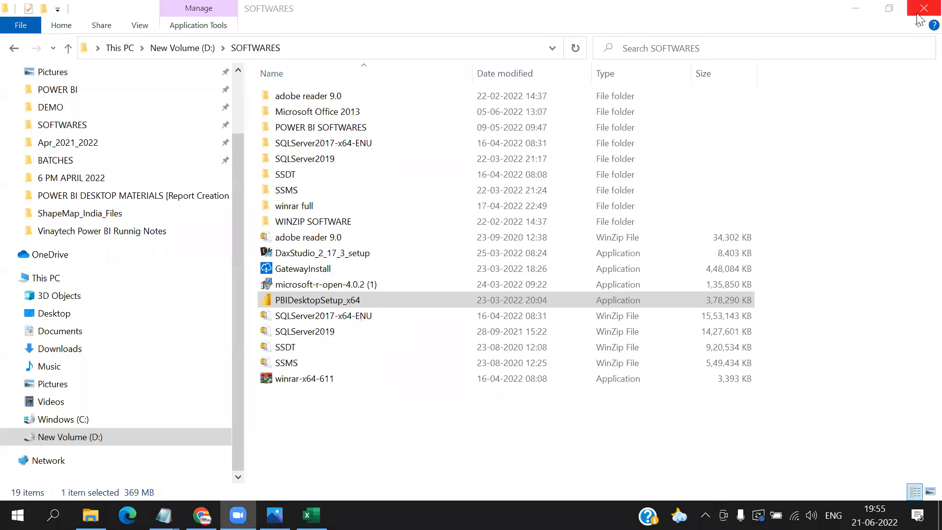
- Minimize the open windows and launch Power BI Desktop from the Windows desktop
left_click(864, 10)
left_click(868, 11)
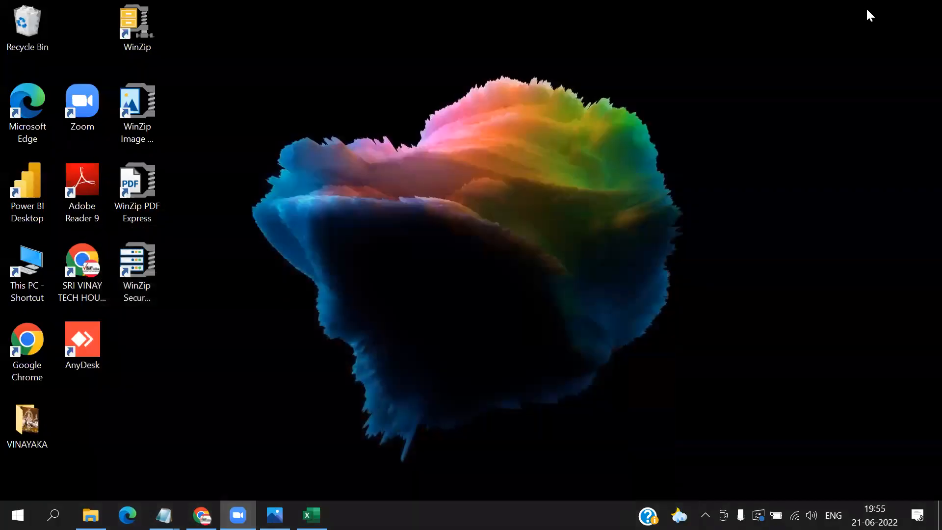
left_click(27, 194)
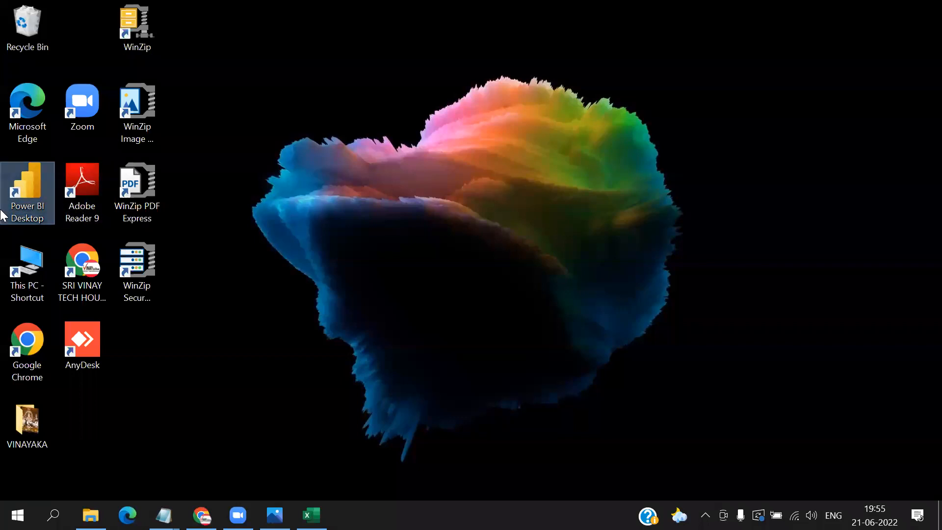
double_click(30, 190)
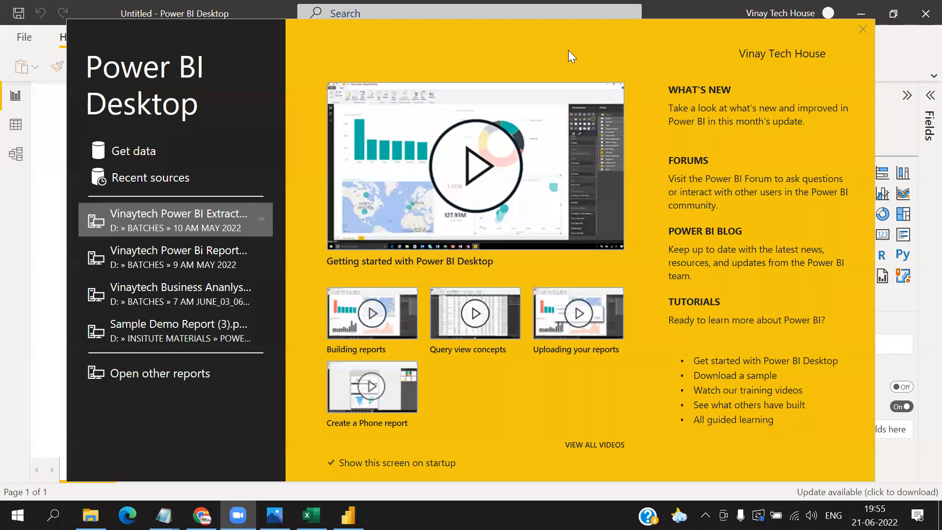
- Circle the monthly update text, Forums, Power BI Blog and Tutorials, underline the blog description, and tick beside the Create a Phone report video
mouse_move(841, 116)
left_mouse_down()
mouse_move(756, 109)
mouse_move(658, 125)
mouse_move(716, 128)
left_mouse_up()
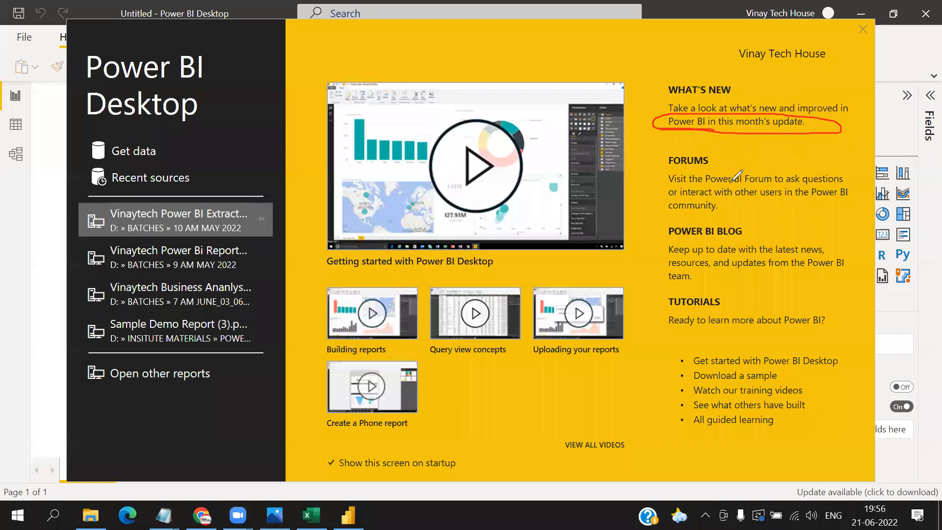
mouse_move(669, 245)
left_mouse_down()
mouse_move(663, 229)
mouse_move(729, 251)
left_mouse_up()
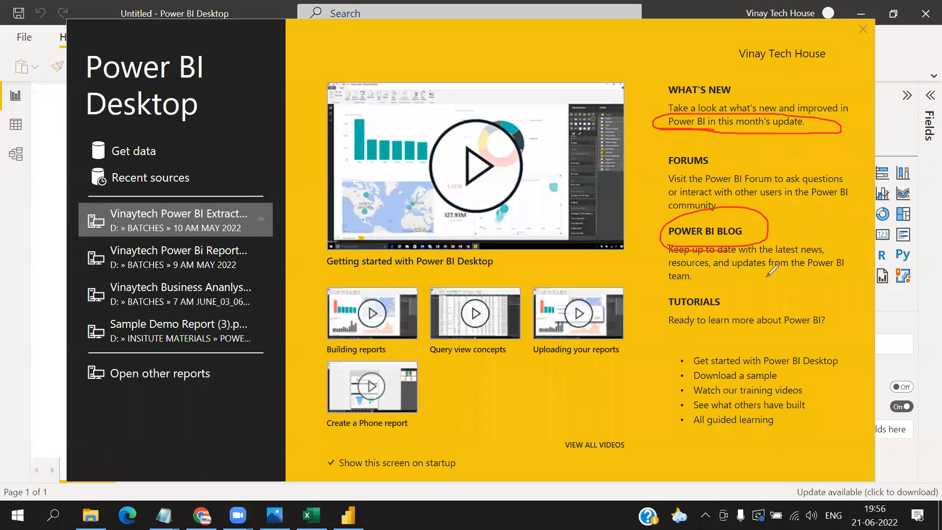
left_click_drag(670, 269, 723, 269)
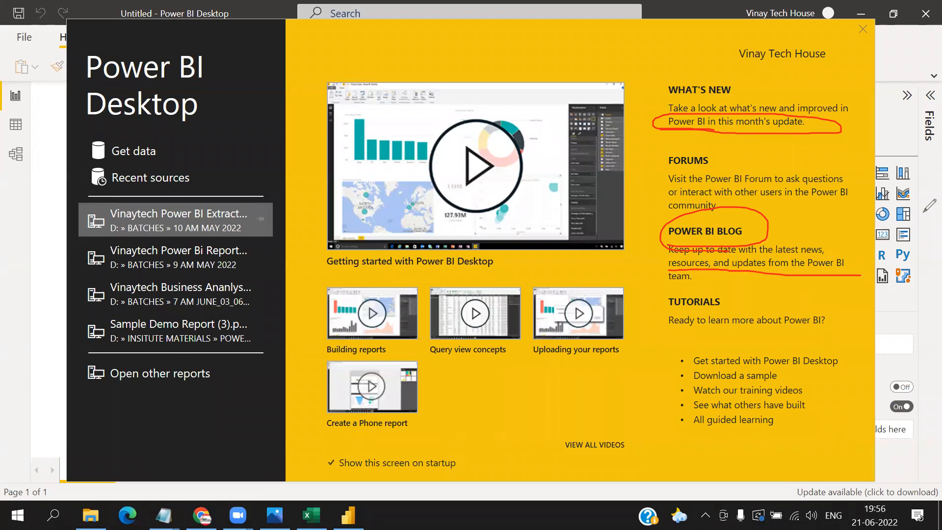
mouse_move(714, 161)
left_mouse_down()
mouse_move(658, 145)
mouse_move(642, 173)
mouse_move(729, 154)
mouse_move(716, 146)
left_mouse_up()
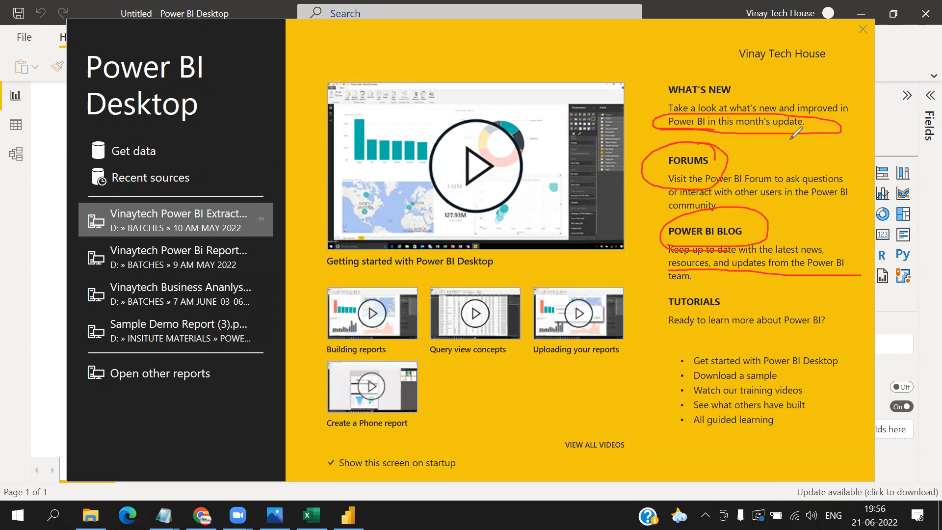
left_click_drag(425, 380, 521, 366)
left_click_drag(754, 313, 643, 355)
mouse_move(679, 414)
left_mouse_down()
mouse_move(790, 294)
mouse_move(763, 263)
left_mouse_up()
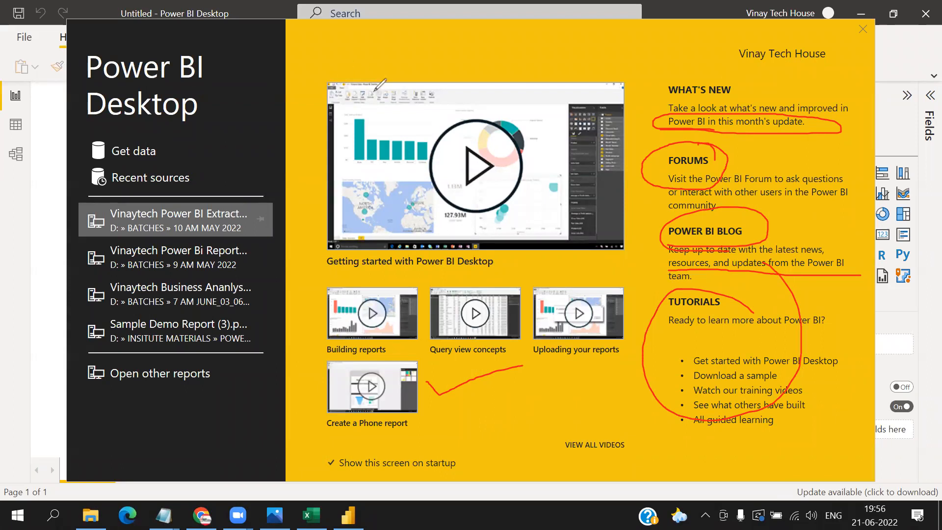
- Handwrite "Get started" in large letters across the start screen, with a second word underneath
mouse_move(493, 282)
left_mouse_down()
mouse_move(386, 328)
mouse_move(389, 337)
left_mouse_up()
mouse_move(435, 342)
left_mouse_down()
mouse_move(443, 409)
mouse_move(467, 390)
left_mouse_up()
mouse_move(501, 339)
left_mouse_down()
mouse_move(529, 377)
mouse_move(588, 307)
mouse_move(595, 405)
mouse_move(633, 366)
mouse_move(679, 395)
mouse_move(783, 338)
mouse_move(784, 382)
left_mouse_up()
left_click_drag(681, 347, 759, 338)
left_click_drag(495, 423, 501, 496)
mouse_move(499, 445)
left_mouse_down()
mouse_move(528, 417)
mouse_move(604, 452)
mouse_move(629, 425)
mouse_move(699, 459)
left_mouse_up()
left_click(765, 463)
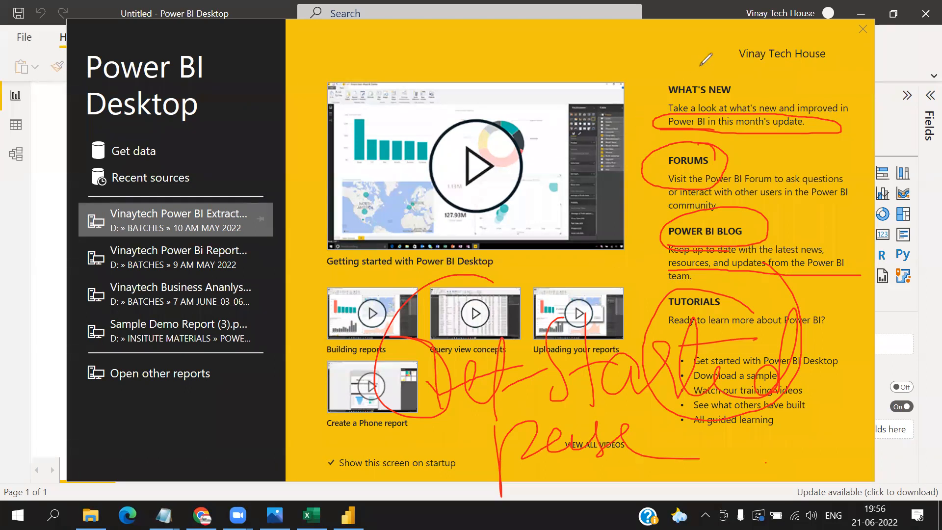
- Clear the ink annotations and close the Power BI Desktop start screen
left_click(869, 32)
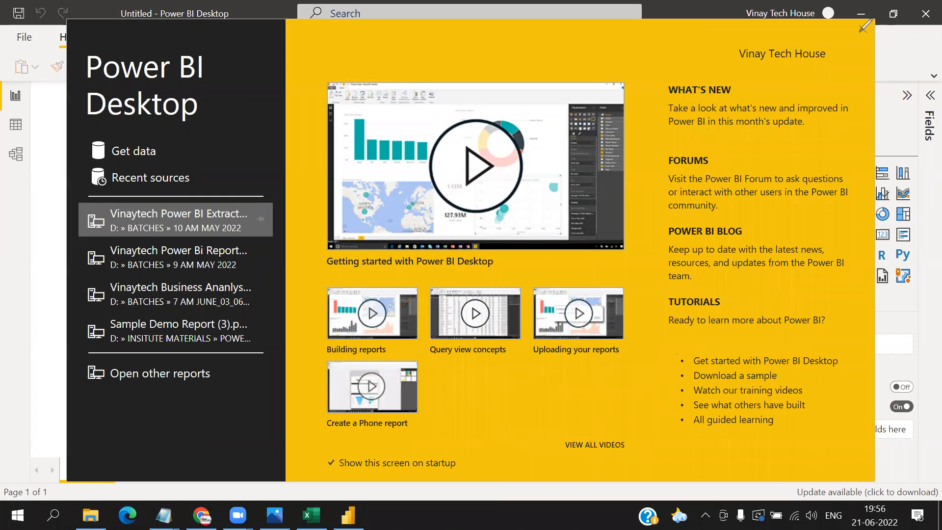
left_click(865, 30)
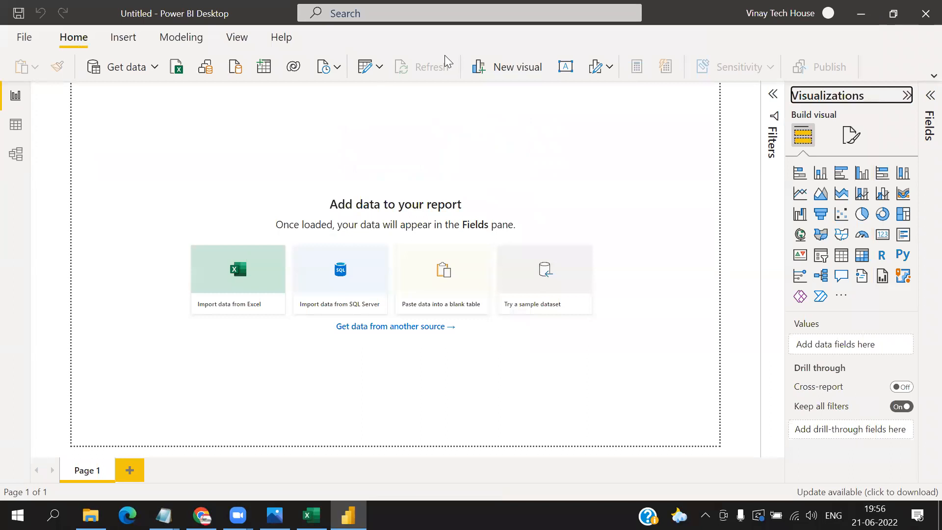
- Add a text annotation reading "a) Color blind friendly interface" below the "Get data from another source" link
left_click(175, 360)
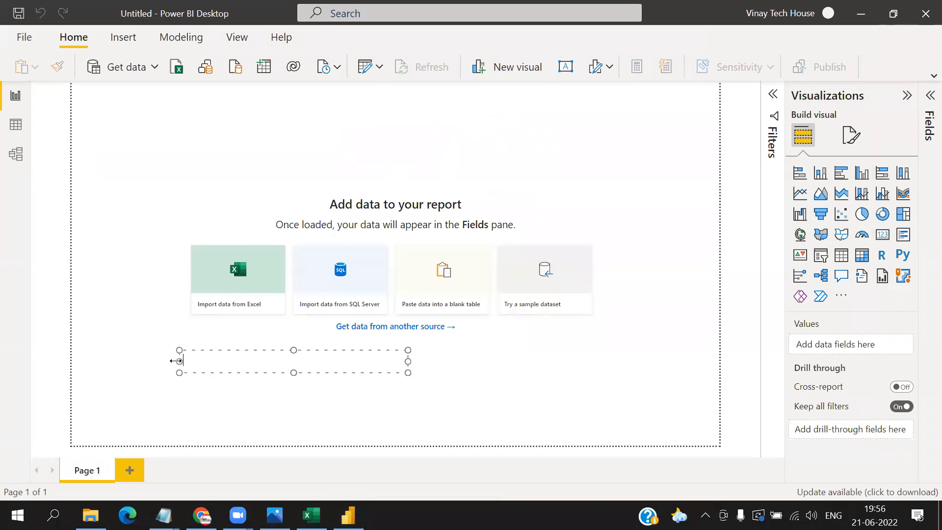
type("z")
key("BackSpace")
type("a) Color blind friend")
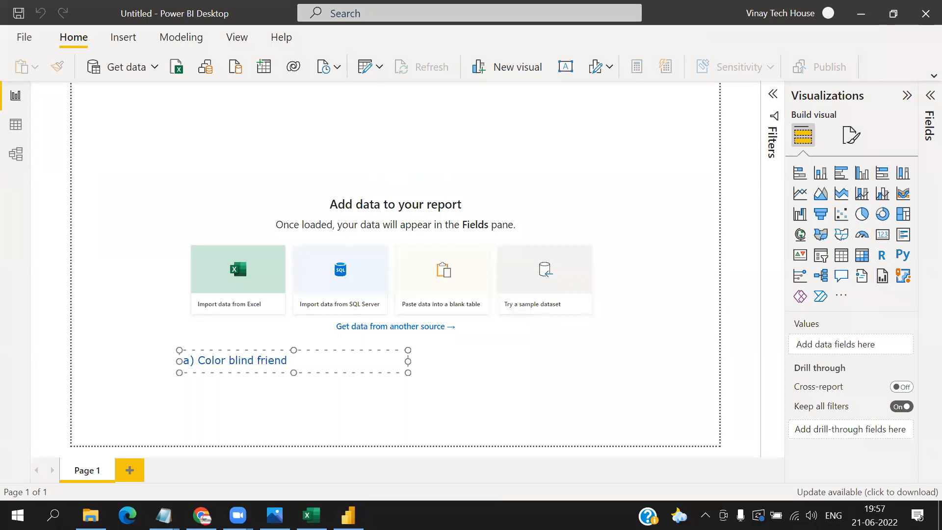
type("ly interface")
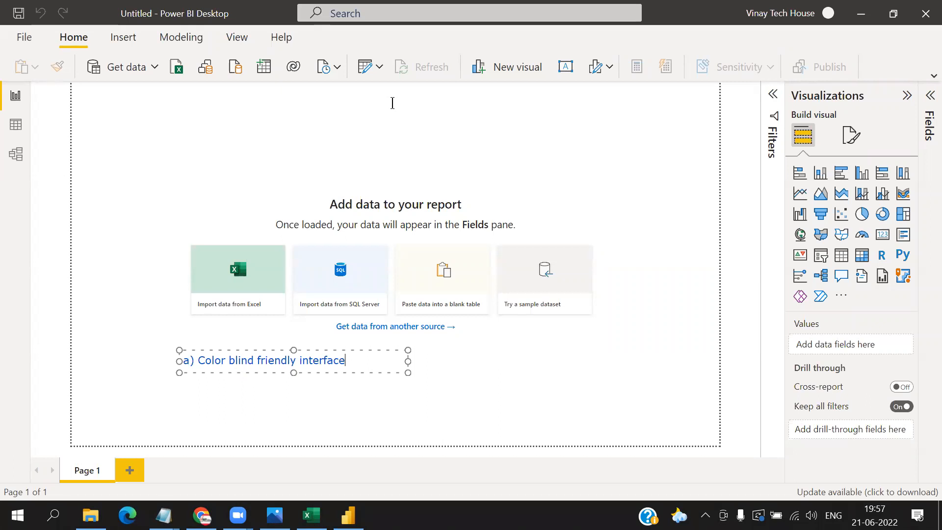
- Add a second line to the text annotation reading "b) SSBI: End-End Bi Interface"
key("Return")
type("b) ")
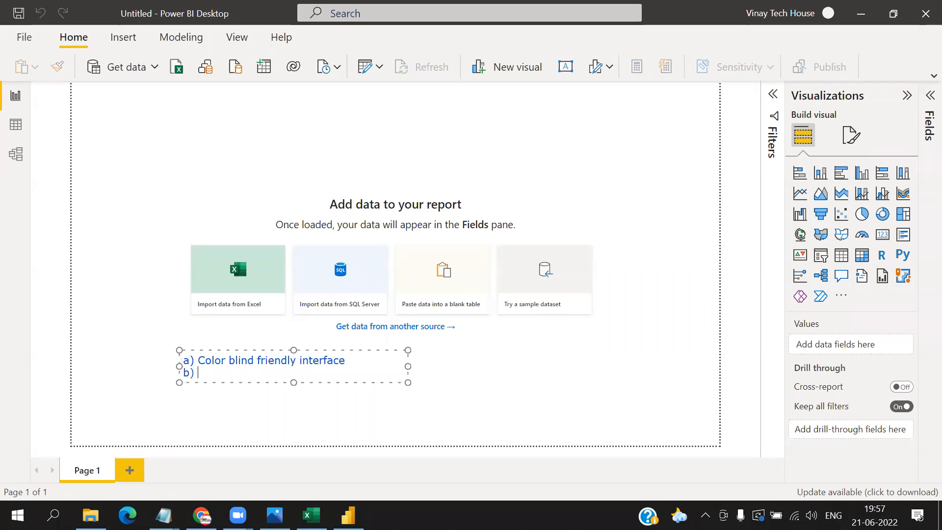
type("SSBI")
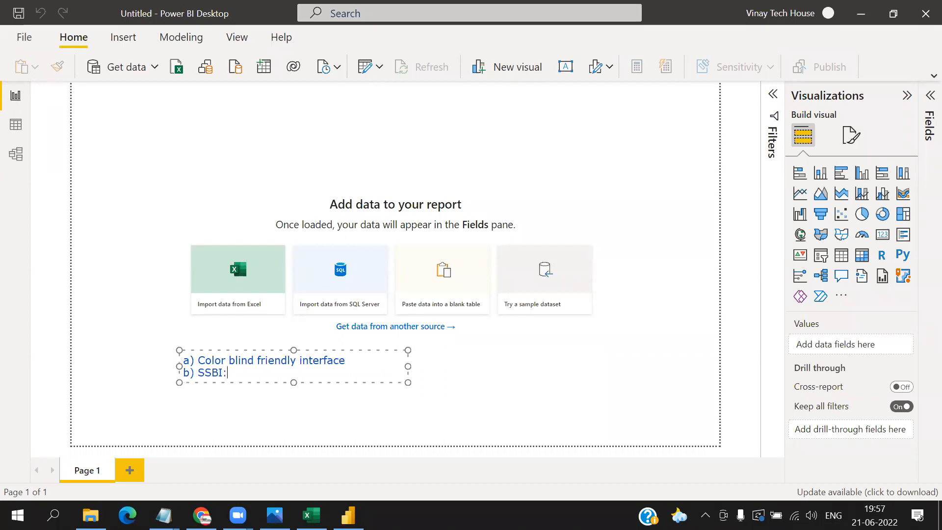
type(": End-End B")
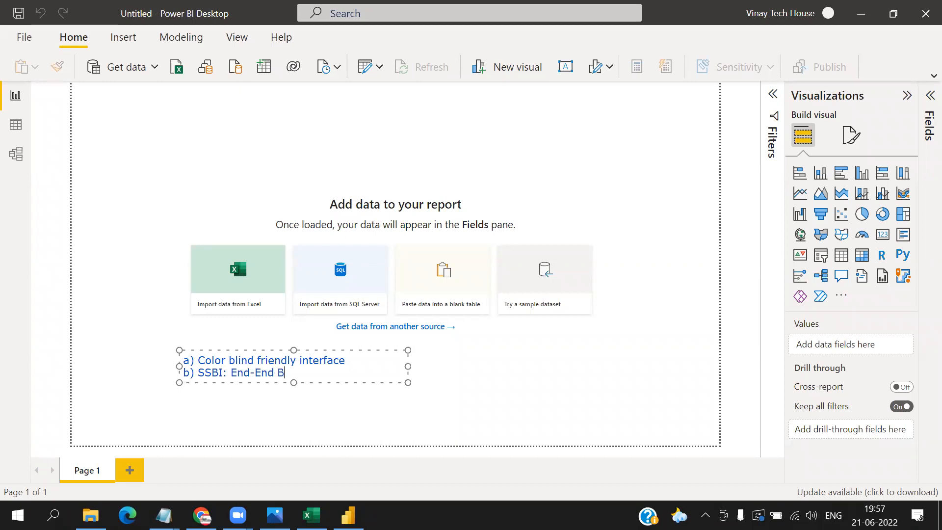
type("i Interface")
- Add the line "Data-->Extract->Transform->Model->Secure->Visualize-->BI Data" below the SSBI line of the annotation
key("Return")
type("Data")
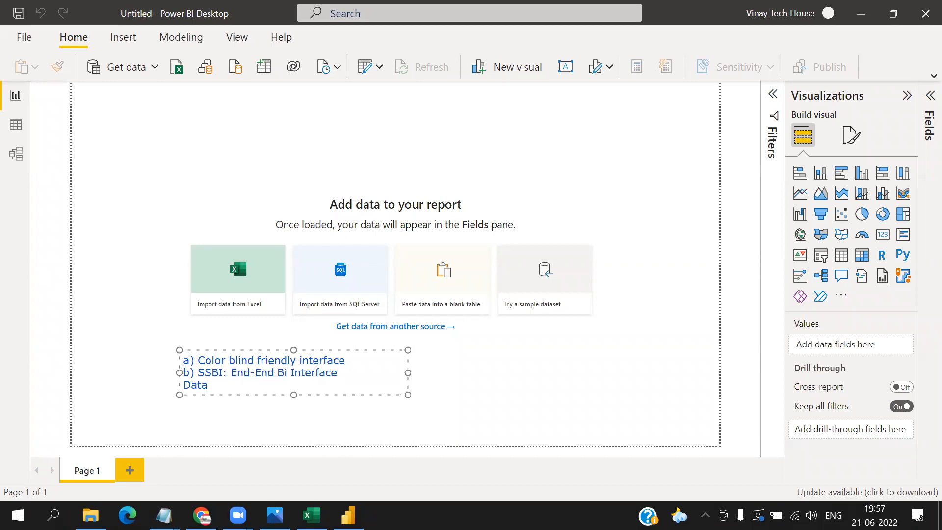
type("-->T")
type("ran")
type("sform-")
key("BackSpace")
key("BackSpace")
key("BackSpace")
key("BackSpace")
key("BackSpace")
key("BackSpace")
key("BackSpace")
key("BackSpace")
type("Extract->Transform")
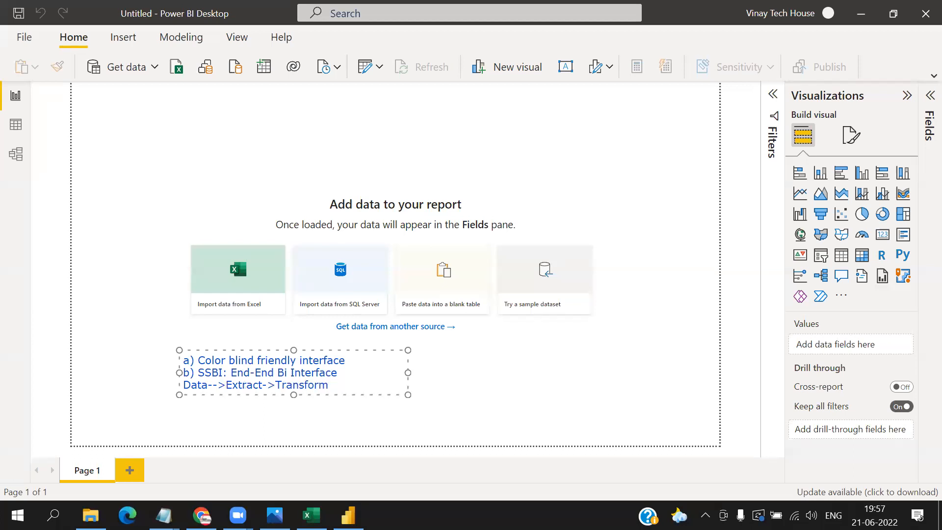
type("->Mod")
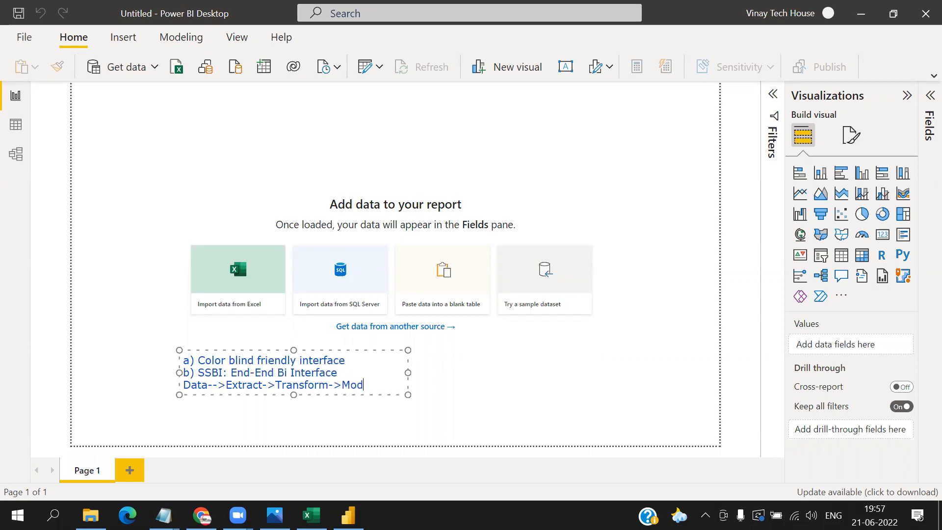
type("el-> Secure")
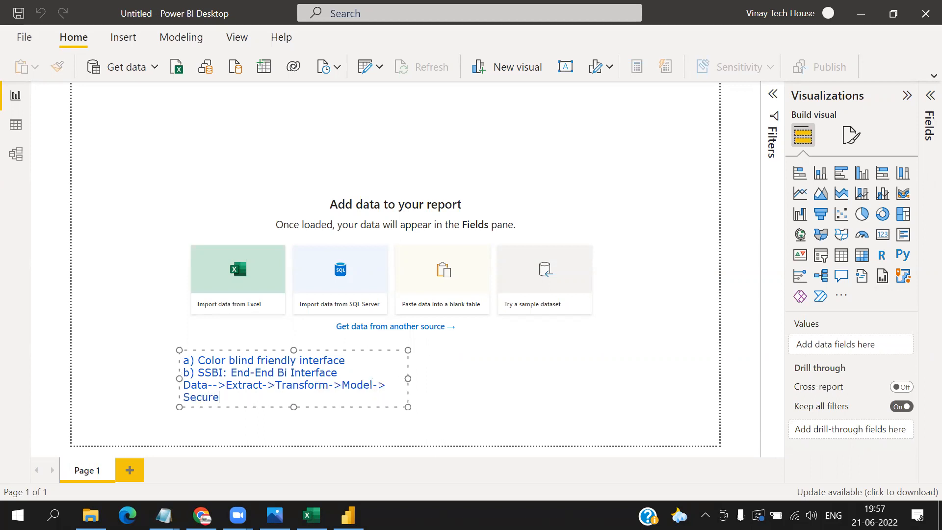
type("->Vis")
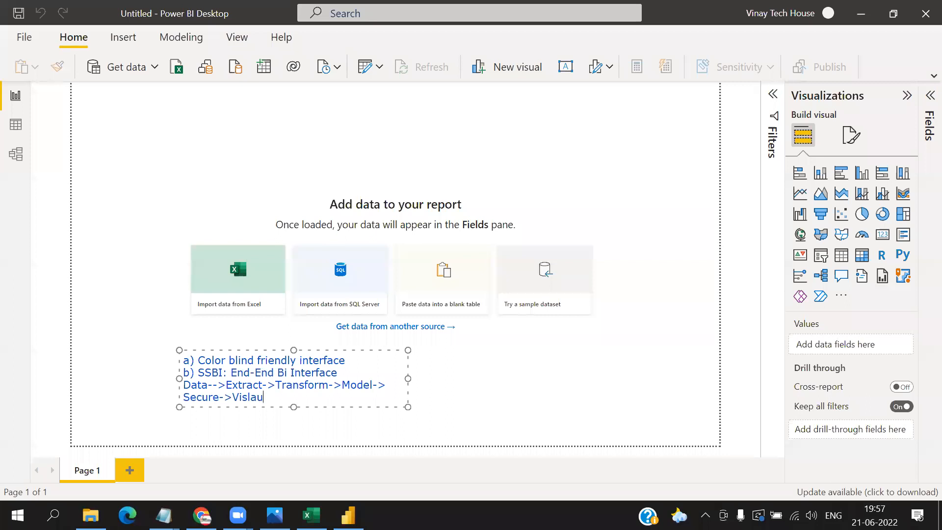
type("ualize-->BI Dat")
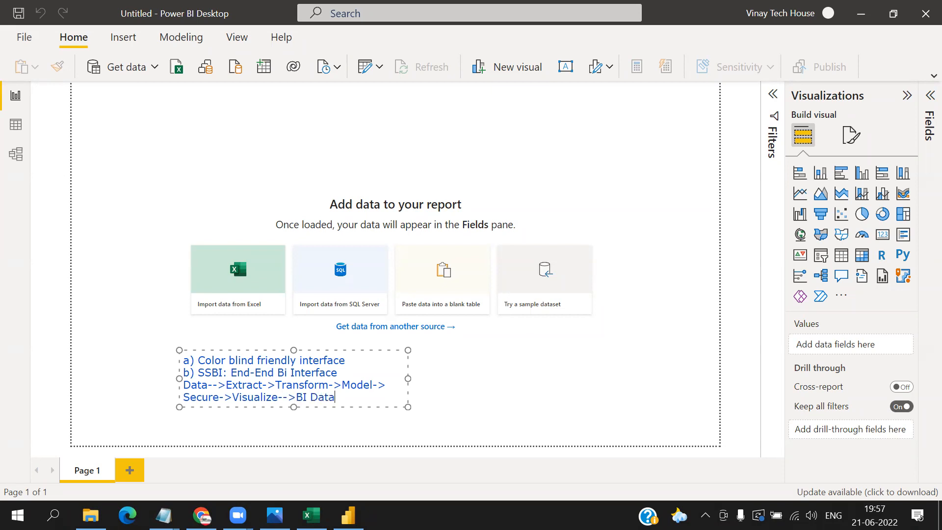
type("a")
- Widen the text annotation, move it to the bottom edge of the report page, and number Extract through Visualize 1 to 5 in red ink
left_click_drag(409, 379, 649, 369)
left_click_drag(509, 351, 524, 432)
left_click(424, 102)
left_click_drag(262, 477, 261, 492)
mouse_move(311, 476)
left_mouse_down()
mouse_move(320, 484)
mouse_move(369, 478)
mouse_move(363, 484)
mouse_move(459, 495)
left_mouse_up()
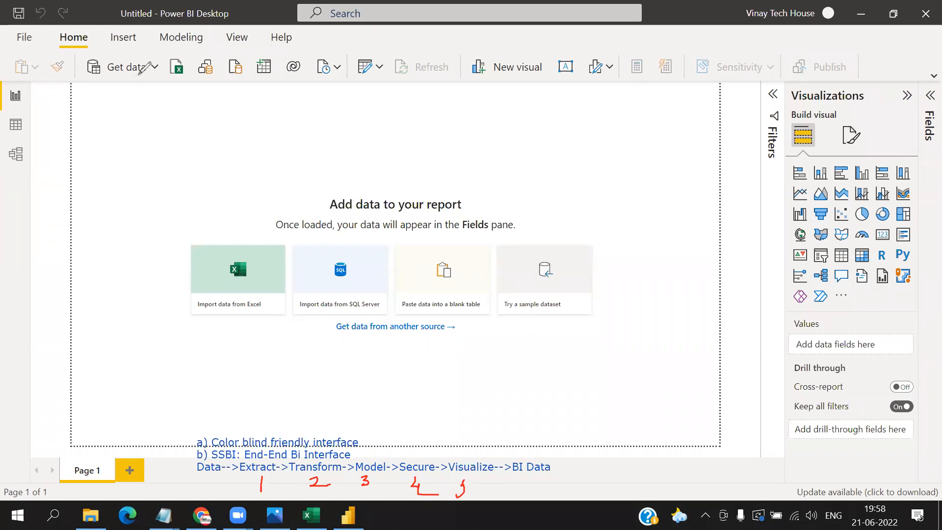
- Write 1 at Get data, 2 at Transform data, 3 at the Model view, 4 at Modeling and 5 on the report canvas
left_click_drag(136, 75, 134, 87)
left_click_drag(374, 72, 385, 81)
mouse_move(15, 166)
left_mouse_down()
mouse_move(23, 173)
mouse_move(12, 181)
left_mouse_up()
left_click_drag(188, 43, 192, 62)
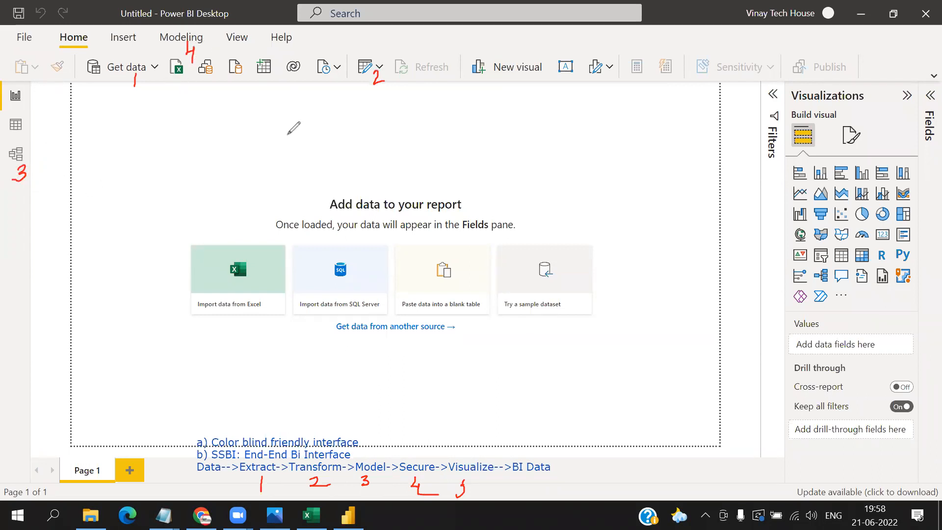
mouse_move(99, 100)
left_mouse_down()
mouse_move(101, 116)
mouse_move(107, 98)
left_mouse_up()
- Circle the numbers 1, 2 and 5, put crosses beside 3 and 4, and add a tick beside 5
mouse_move(146, 72)
left_mouse_down()
mouse_move(123, 79)
mouse_move(146, 91)
mouse_move(150, 74)
left_mouse_up()
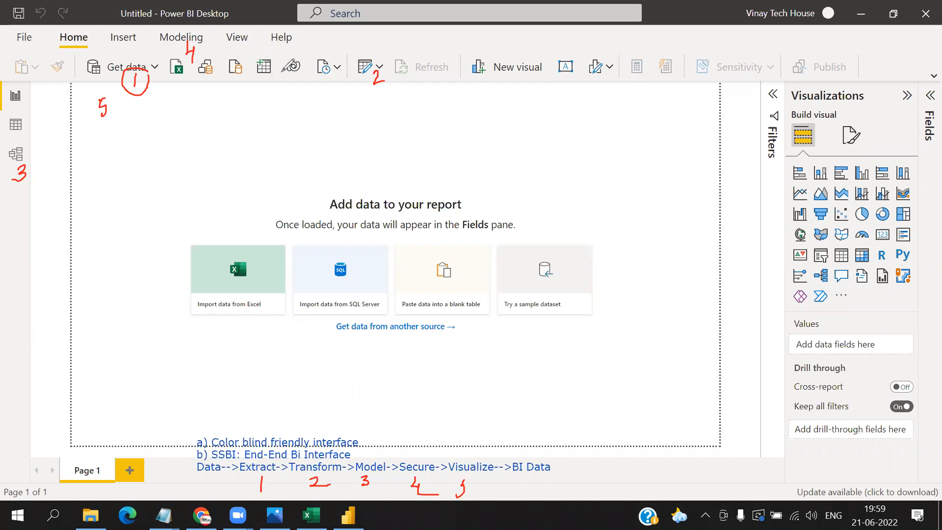
mouse_move(391, 67)
left_mouse_down()
mouse_move(361, 73)
mouse_move(388, 93)
mouse_move(391, 68)
left_mouse_up()
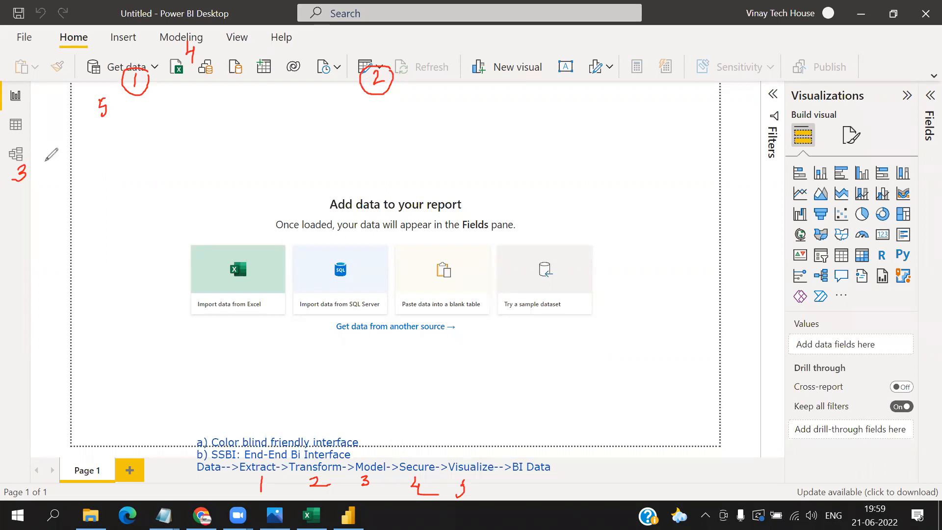
mouse_move(33, 164)
left_mouse_down()
mouse_move(44, 171)
mouse_move(35, 173)
left_mouse_up()
mouse_move(205, 49)
left_mouse_down()
mouse_move(219, 60)
mouse_move(202, 67)
left_mouse_up()
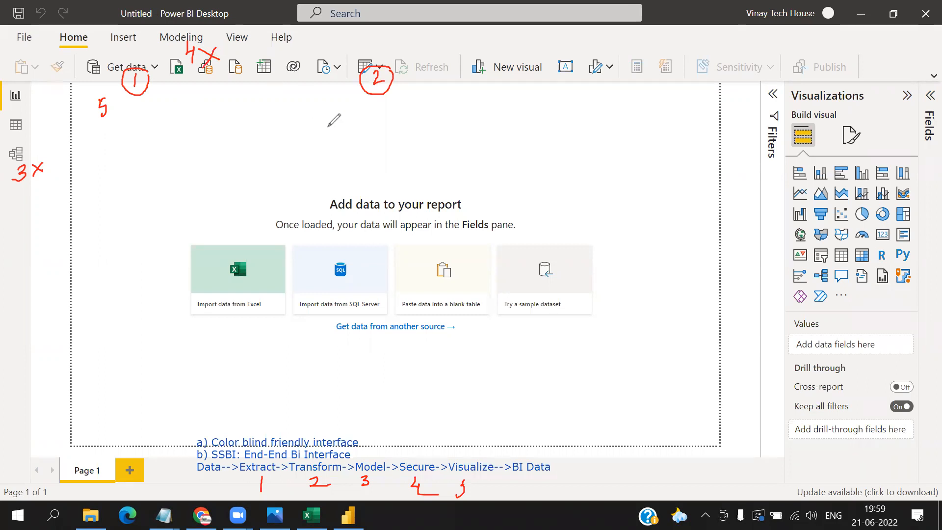
mouse_move(112, 115)
left_mouse_down()
mouse_move(147, 105)
mouse_move(87, 104)
mouse_move(124, 108)
left_mouse_up()
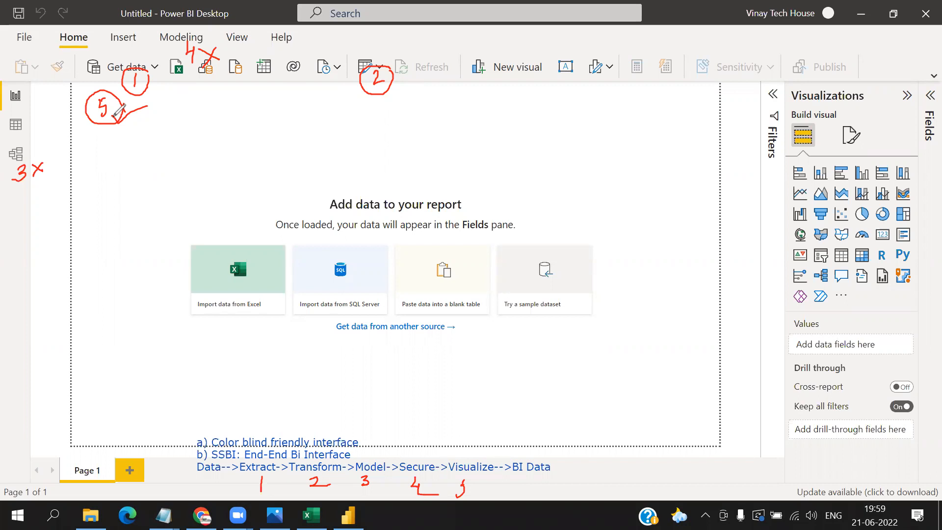
- Stop drawing, show the common data sources for Get data, and clear all annotations from the screen
left_click(265, 91)
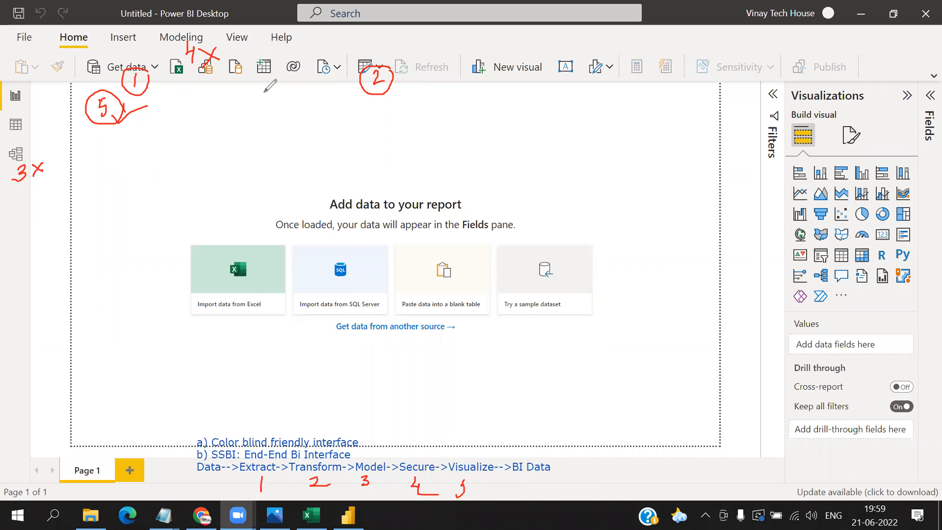
left_click(154, 71)
left_click(154, 71)
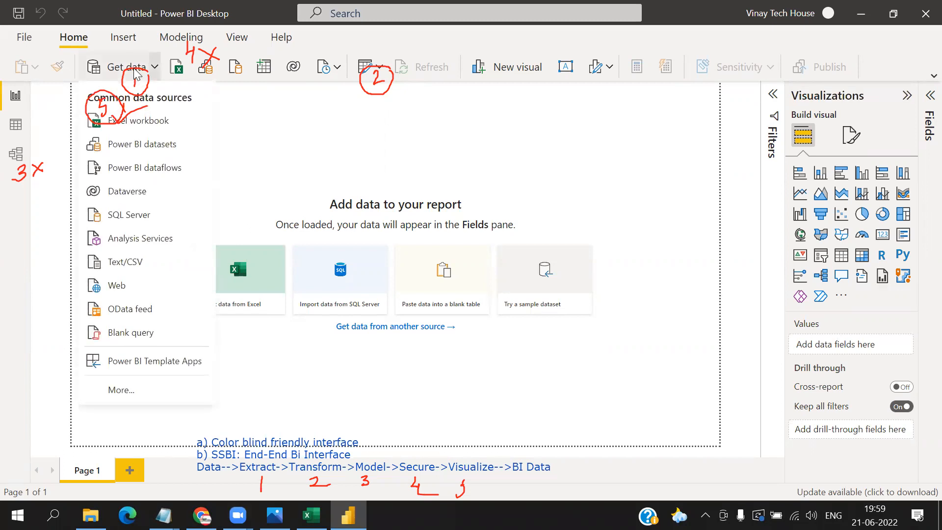
left_click(247, 51)
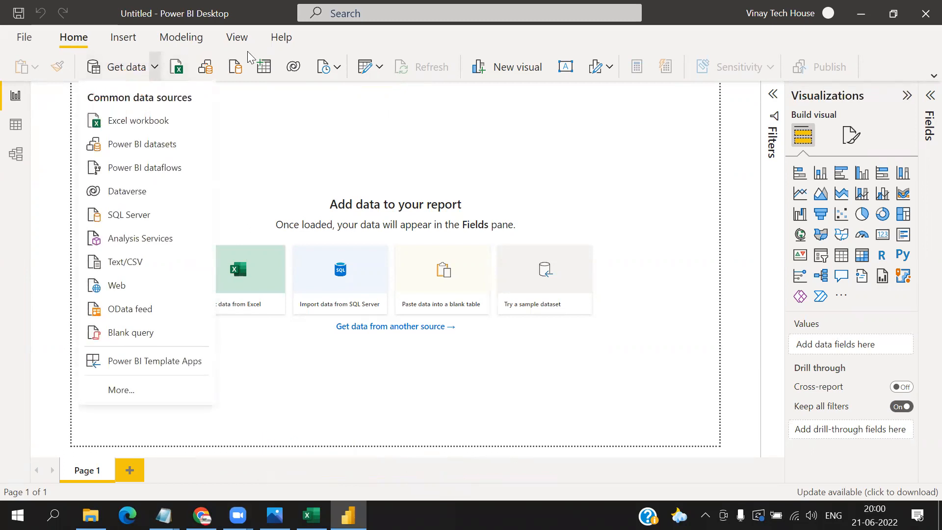
- Choose the Family_Expenses Excel workbook from the GENERAL FILES FOR PRACTICE folder as the data source
left_click(146, 123)
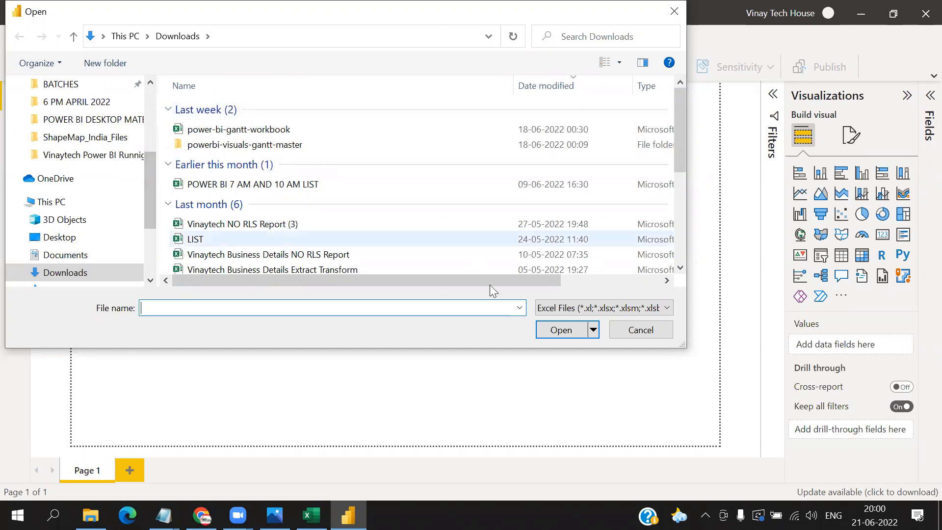
left_click(658, 335)
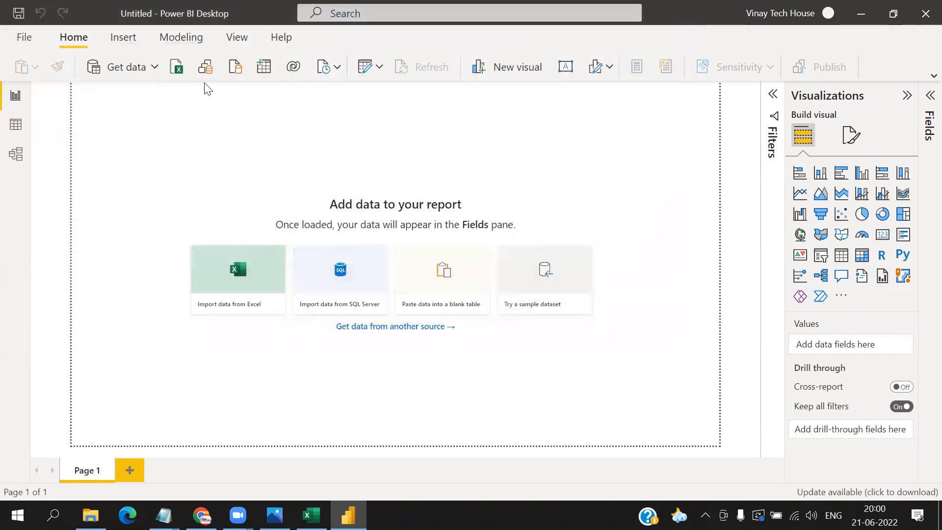
left_click(155, 66)
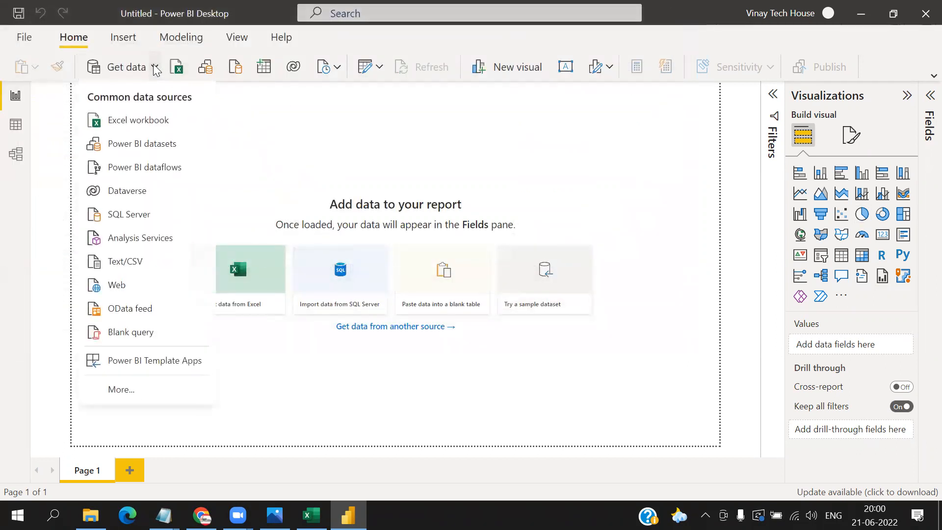
left_click(166, 120)
left_click(98, 273)
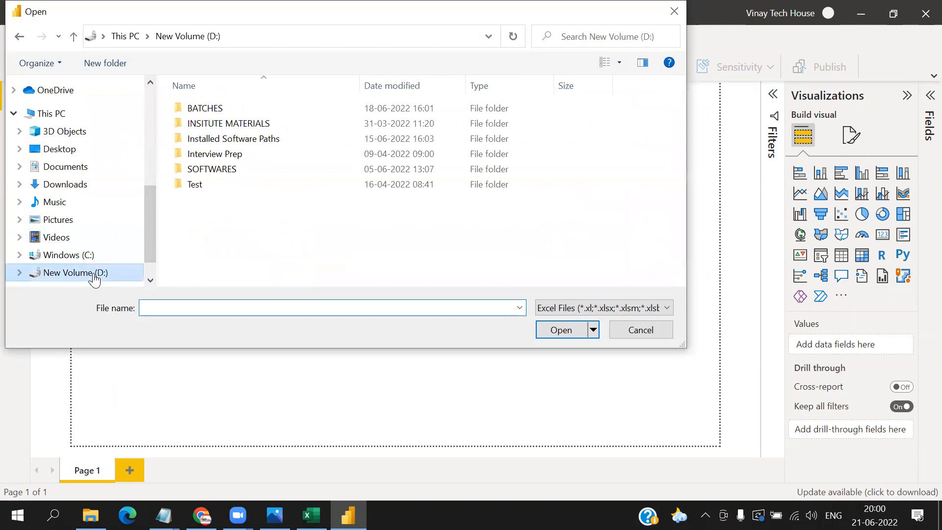
scroll(111, 154, "up", 10)
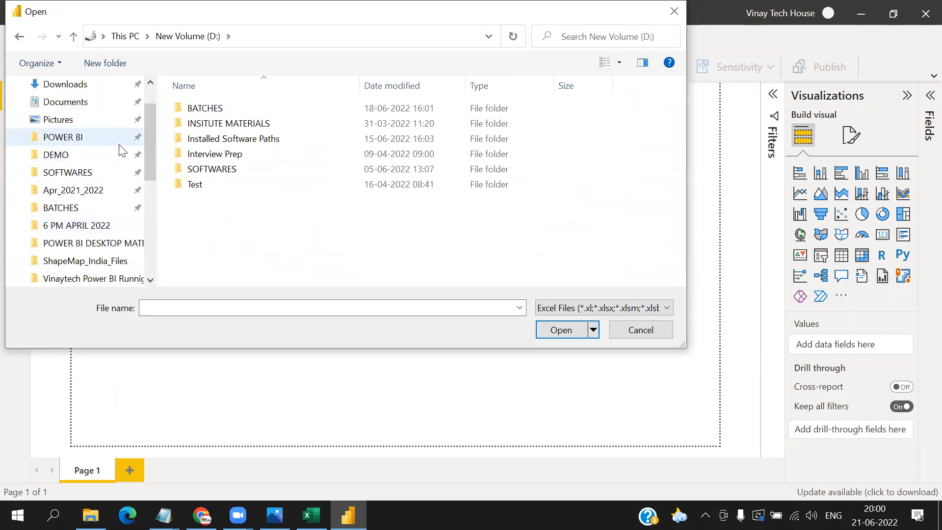
left_click(89, 139)
double_click(368, 230)
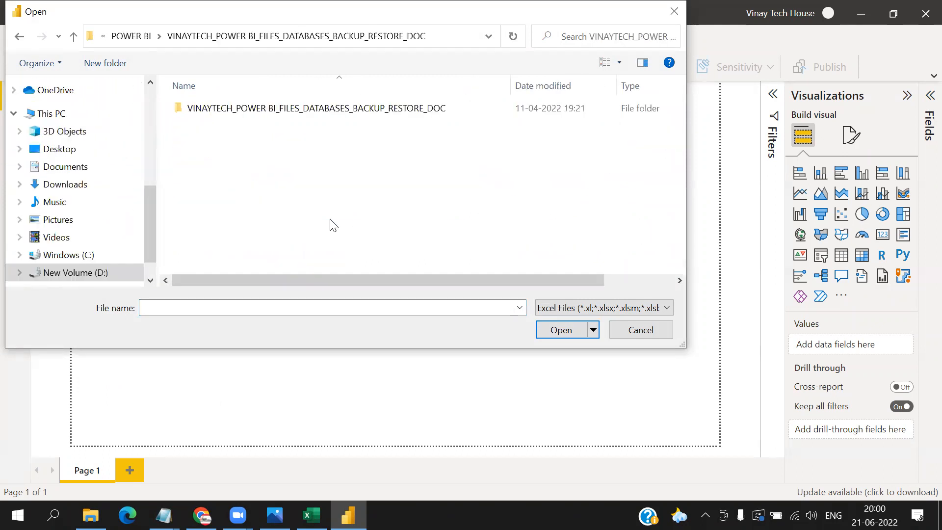
double_click(322, 109)
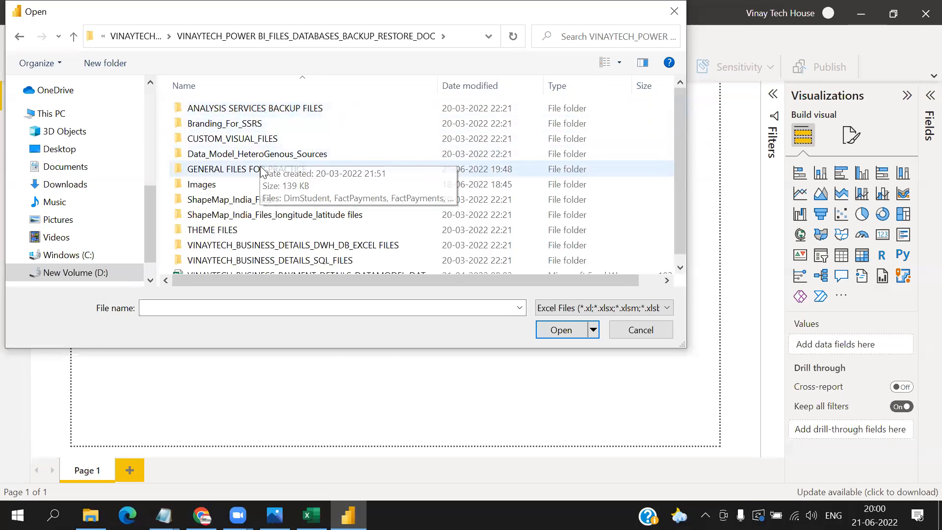
double_click(230, 169)
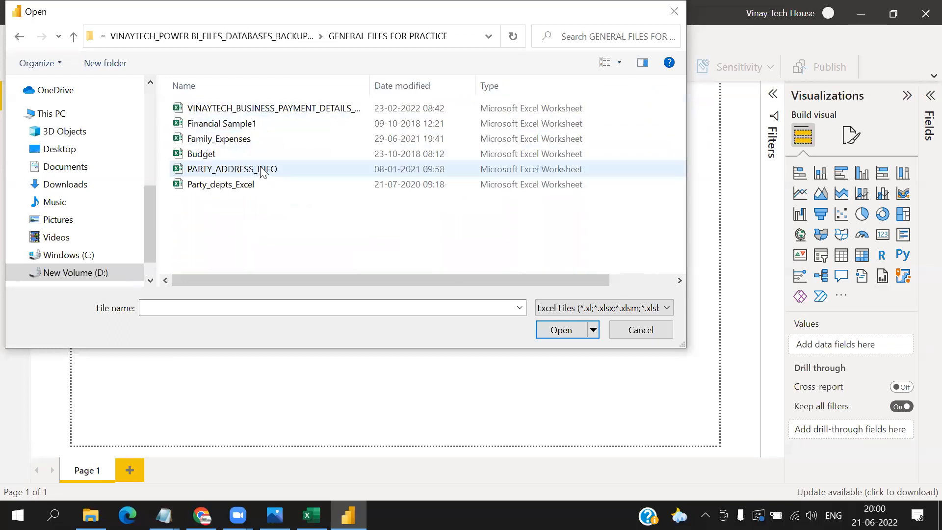
double_click(236, 139)
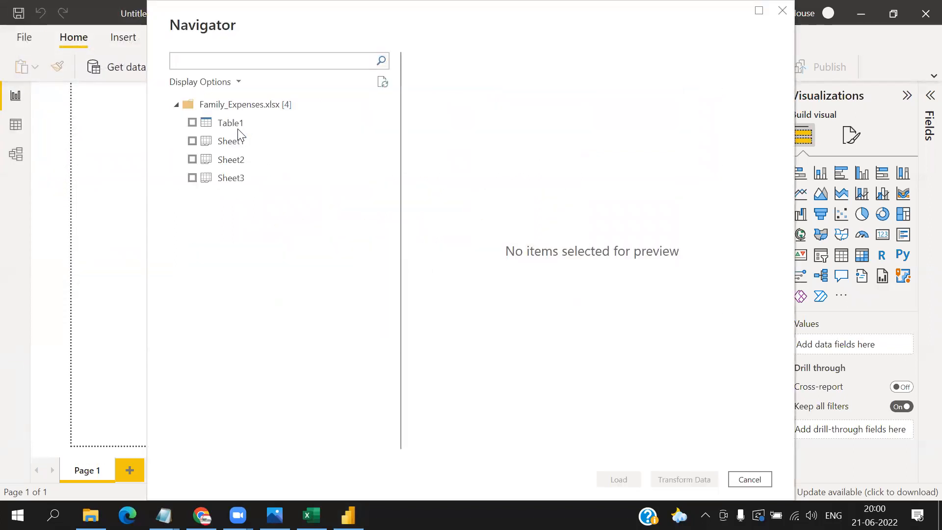
- Load Table1 from the Family_Expenses workbook and display its rows in the Data view
left_click(193, 124)
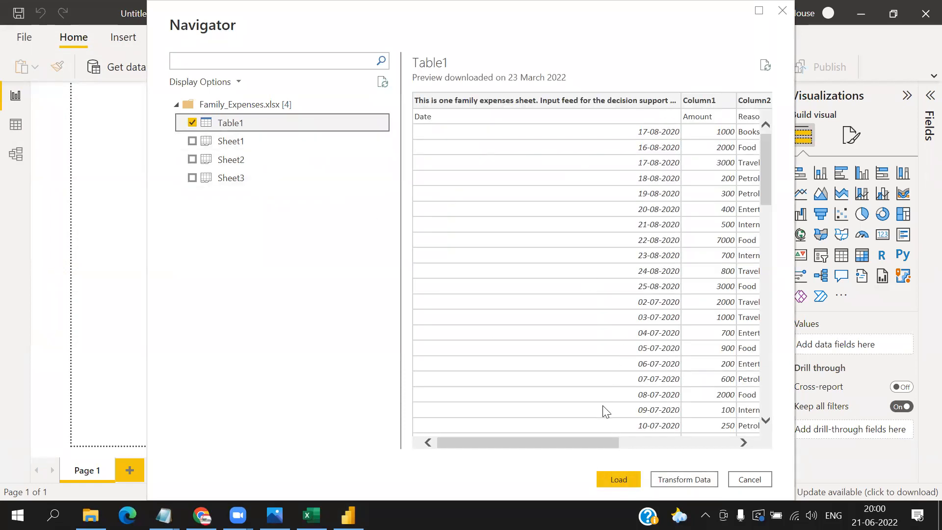
left_click(627, 485)
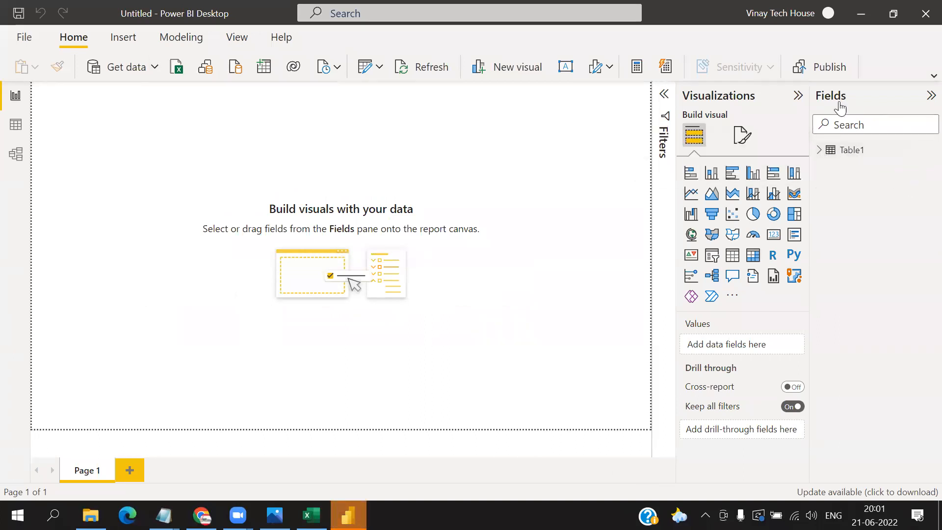
left_click(15, 125)
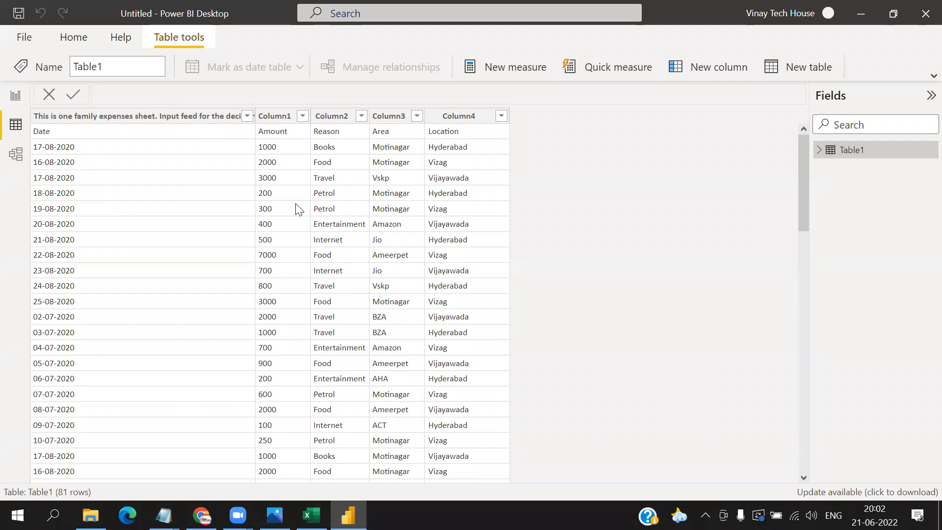
- Open Table1 in the Power Query Editor, reduce the editor window from full screen and move it lower over the Data view
left_click(87, 40)
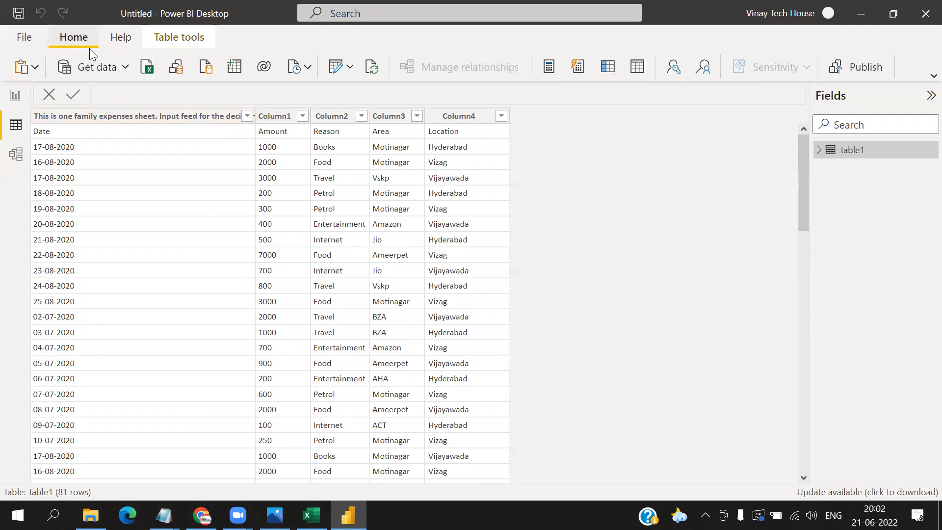
left_click(352, 69)
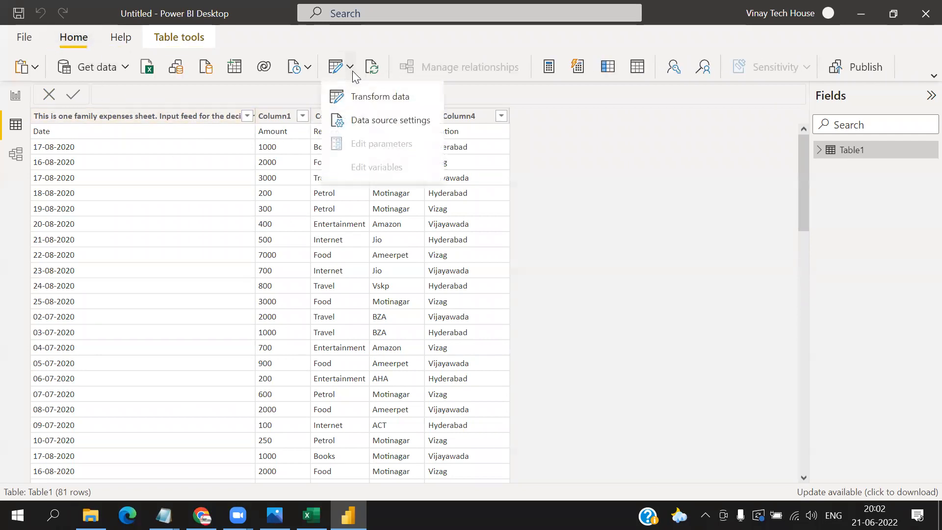
left_click(366, 98)
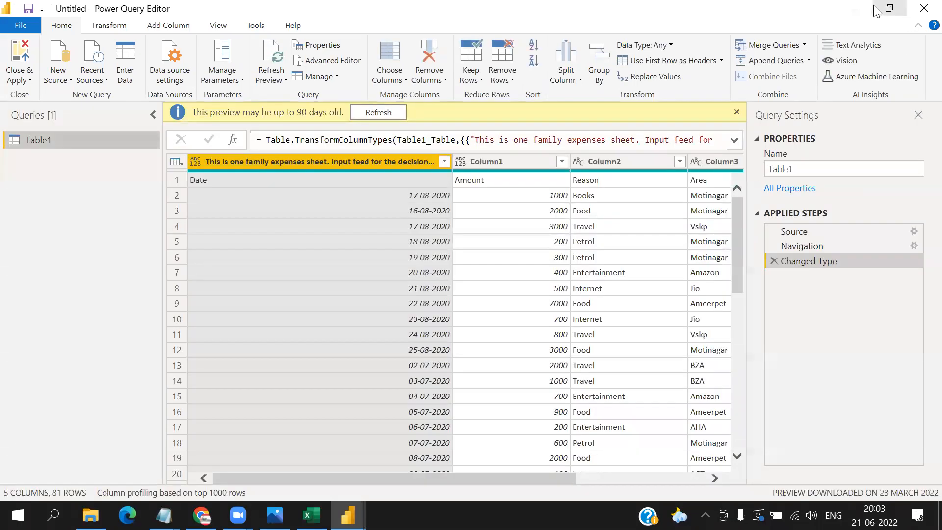
left_click(889, 8)
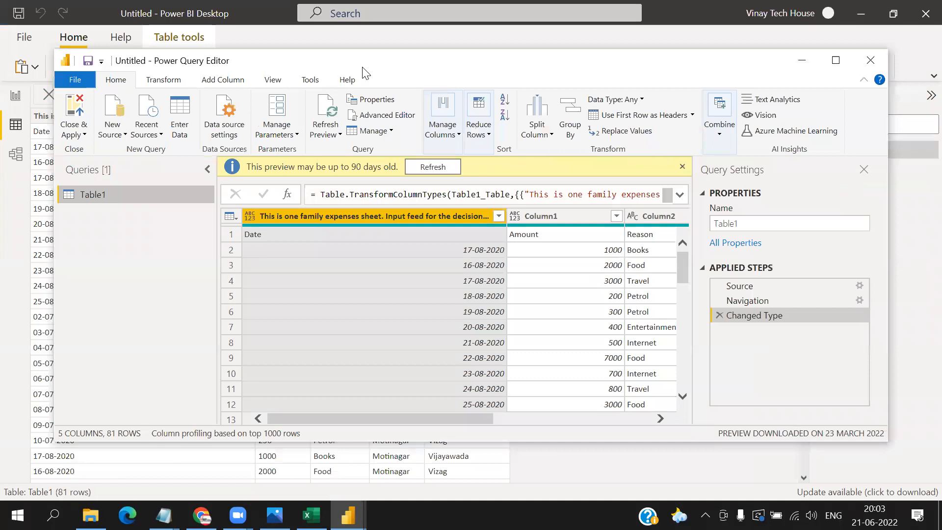
left_click_drag(362, 66, 397, 173)
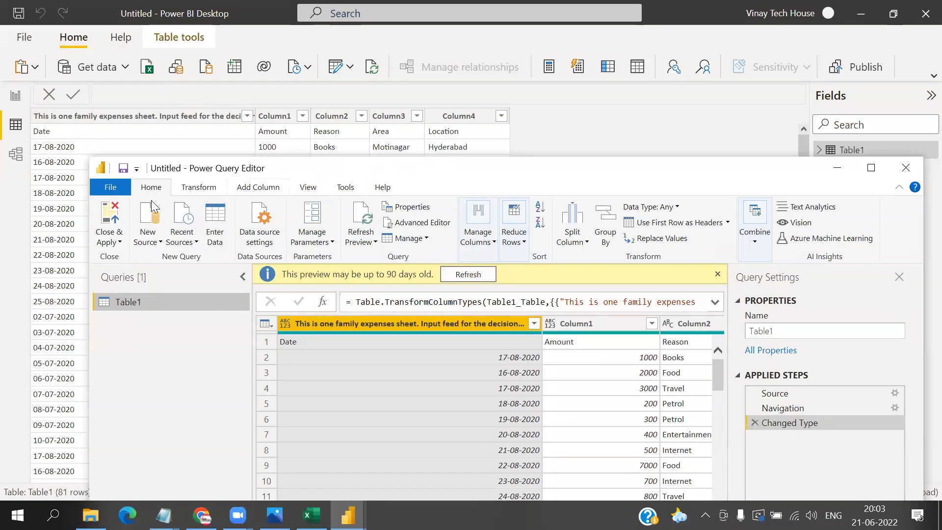
- Show the Close & Apply options and maximize the Power Query Editor window
left_click(119, 242)
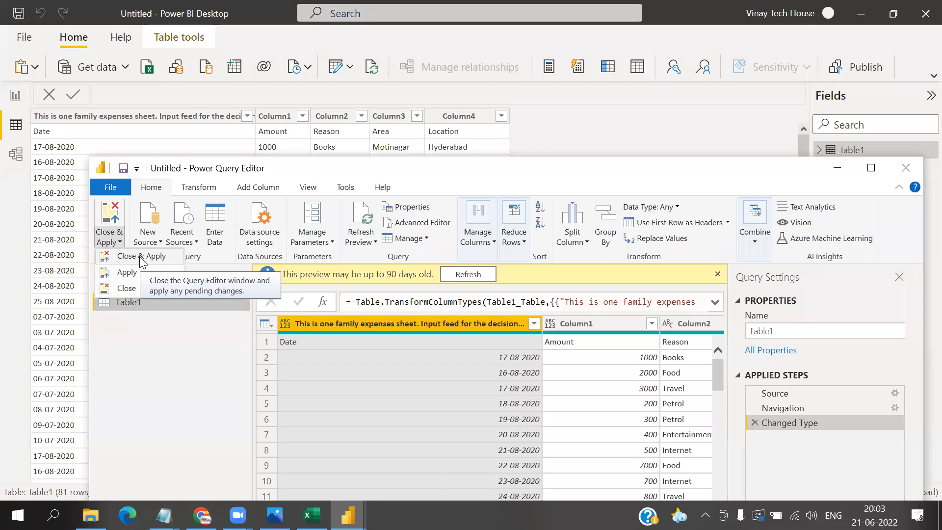
left_click(433, 171)
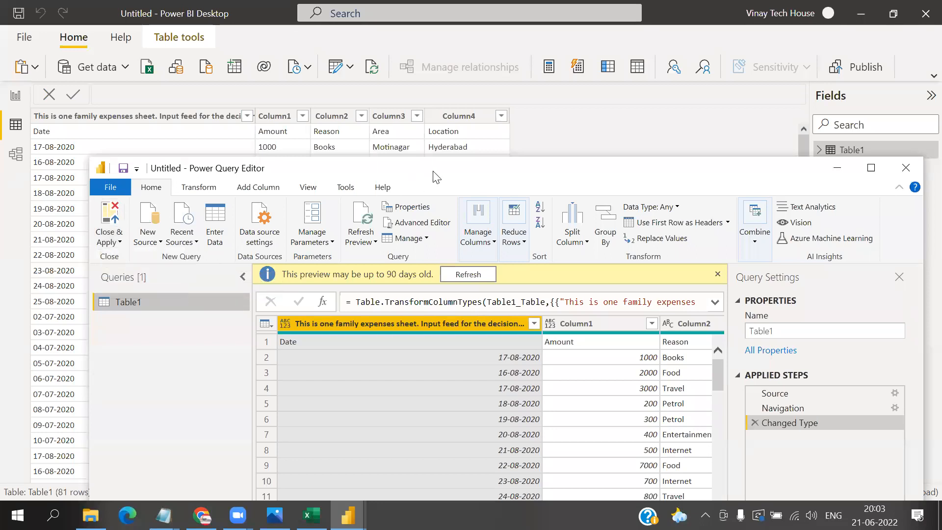
left_click(877, 169)
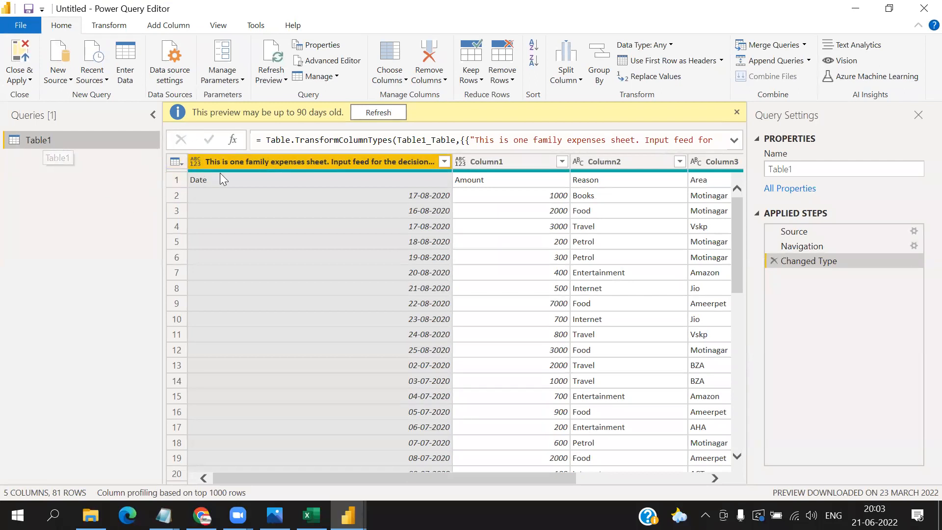
- Circle the table options control on screen, promote Table1's first row to column headers, and review the remaining table options
left_click(180, 162)
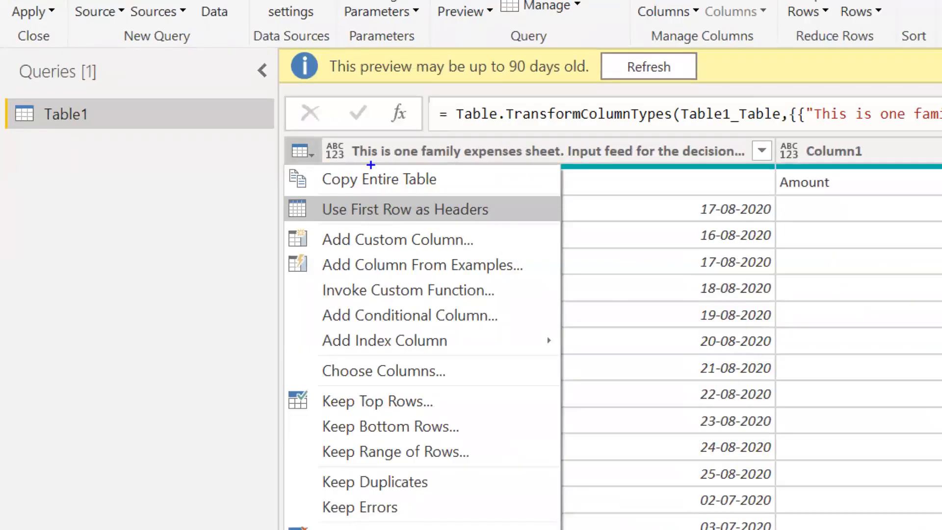
mouse_move(354, 136)
left_mouse_down()
mouse_move(294, 121)
mouse_move(333, 170)
mouse_move(333, 115)
left_mouse_up()
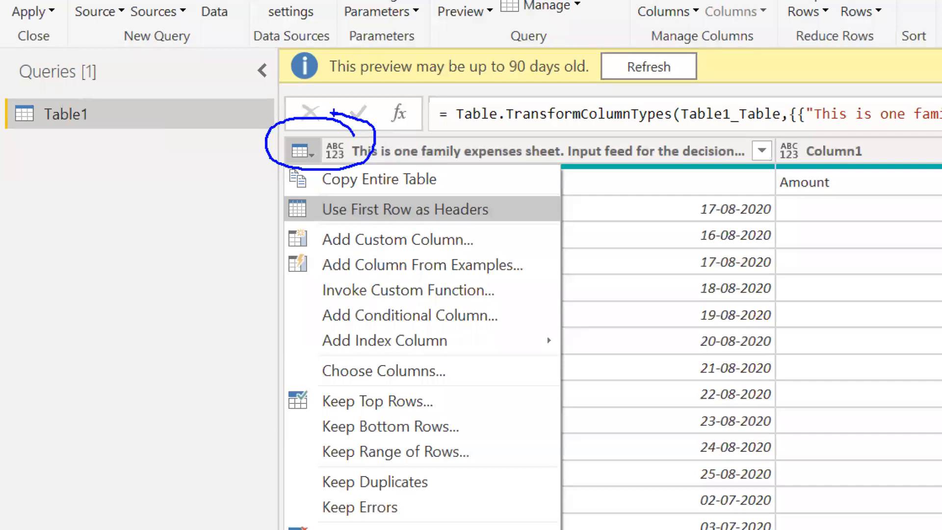
key("Escape")
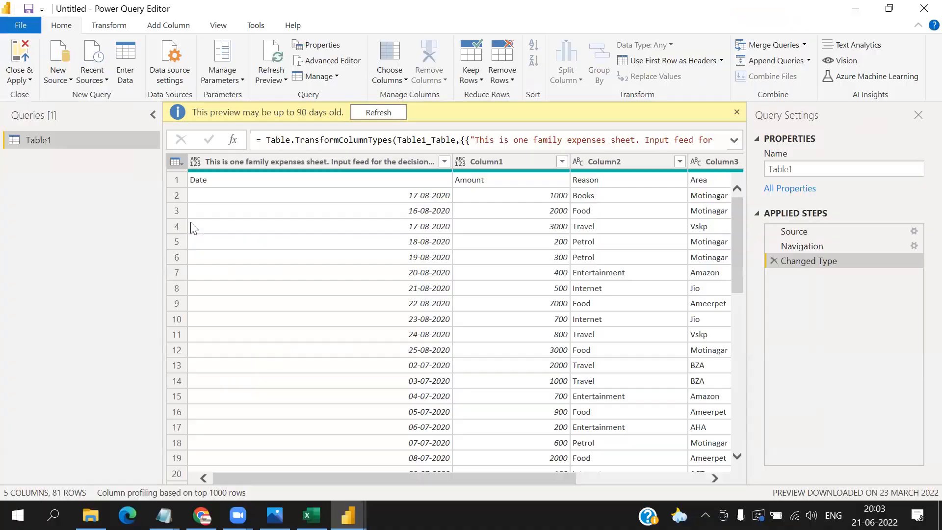
left_click(182, 161)
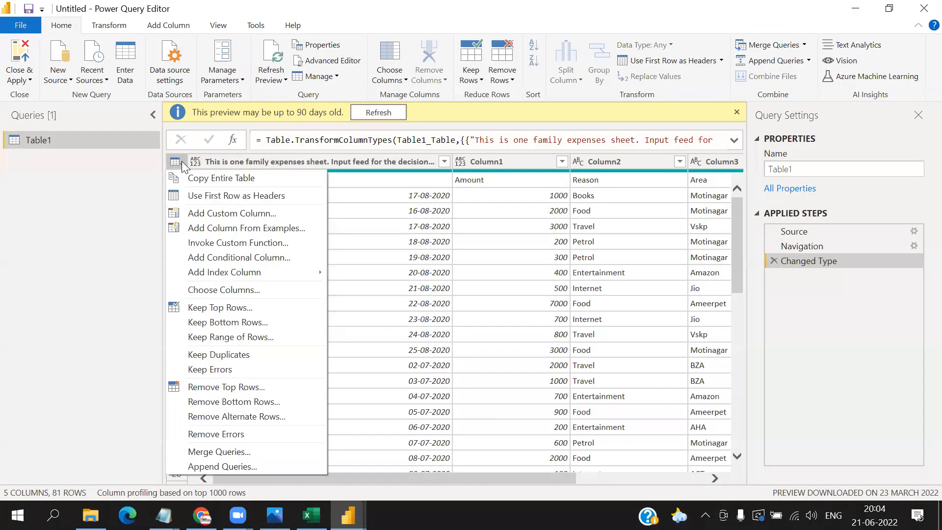
left_click(200, 196)
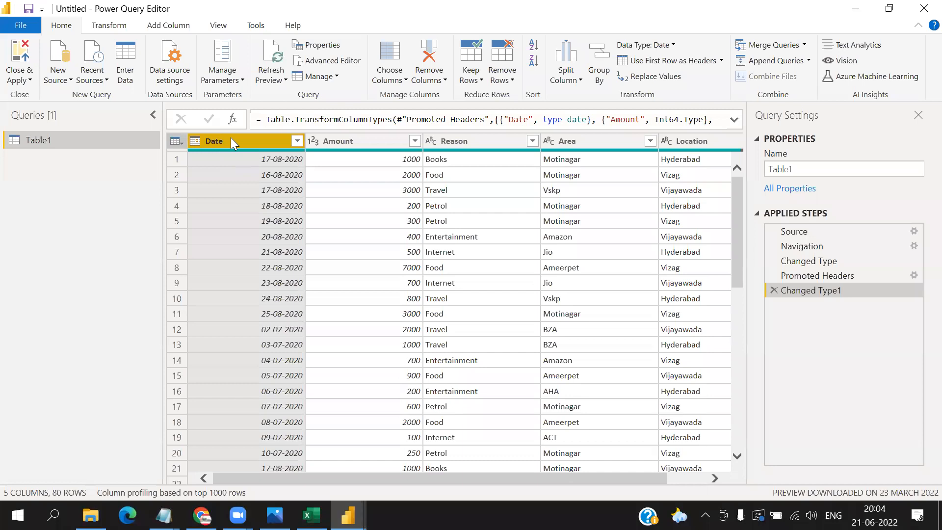
left_click(177, 143)
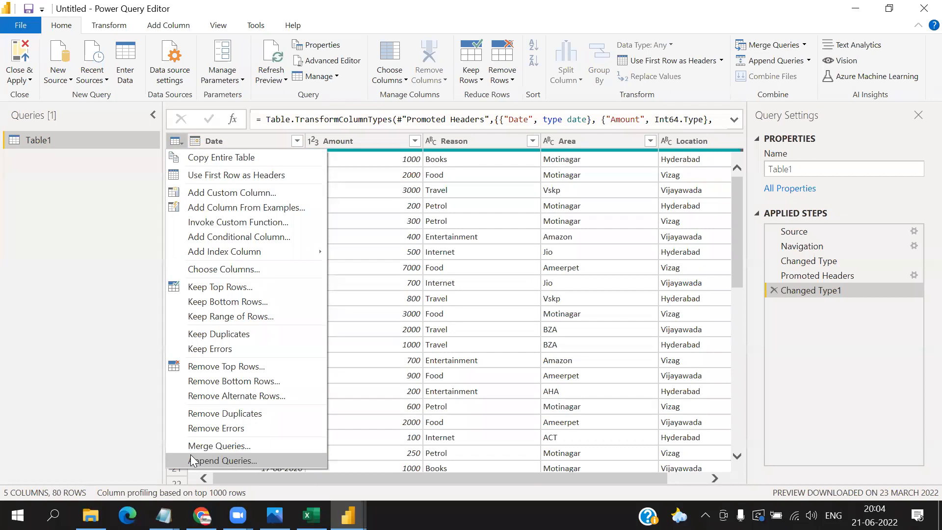
left_click(105, 306)
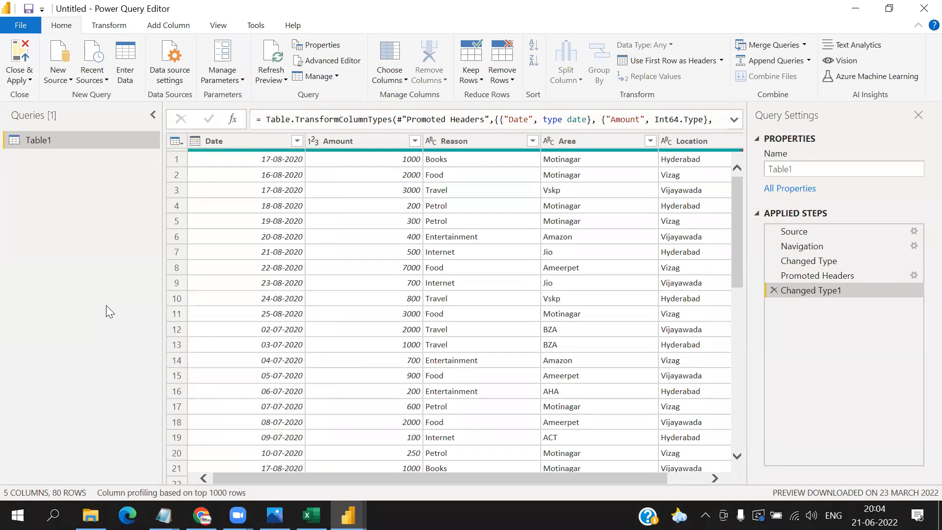
- Duplicate the Date column in Table1
left_click(231, 143)
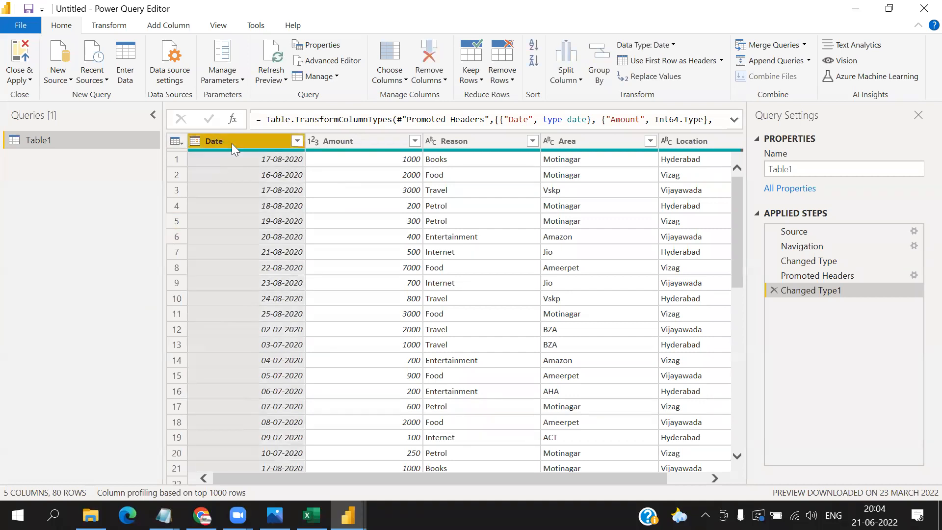
right_click(232, 144)
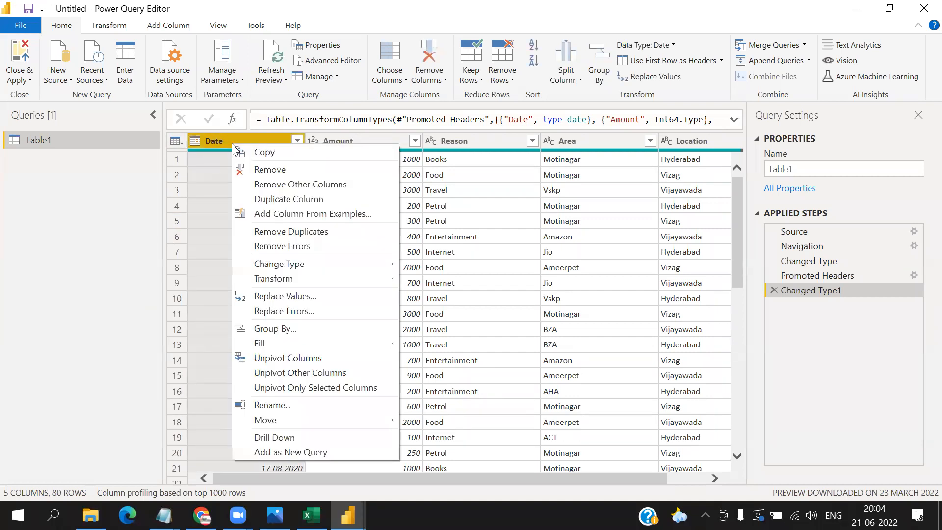
left_click(259, 199)
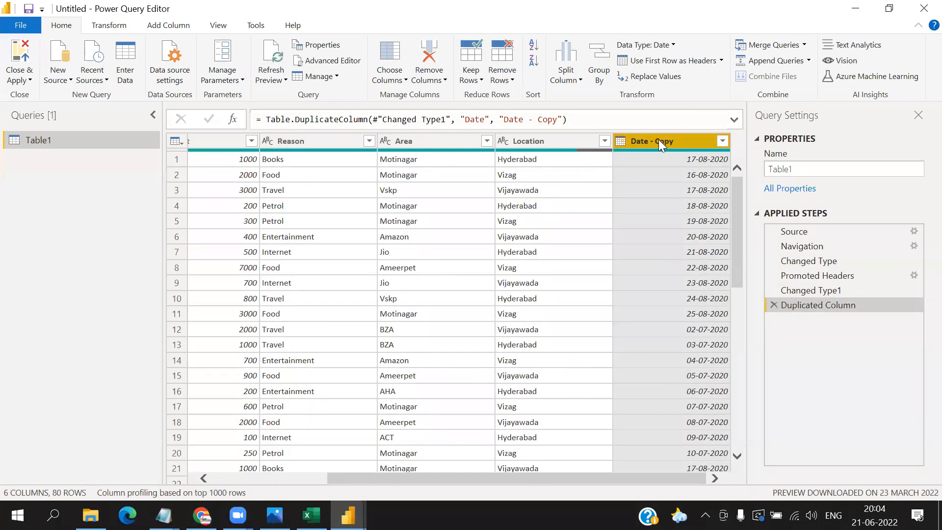
- Transform the Date - Copy column into the name of the month and check the converted rows
right_click(659, 140)
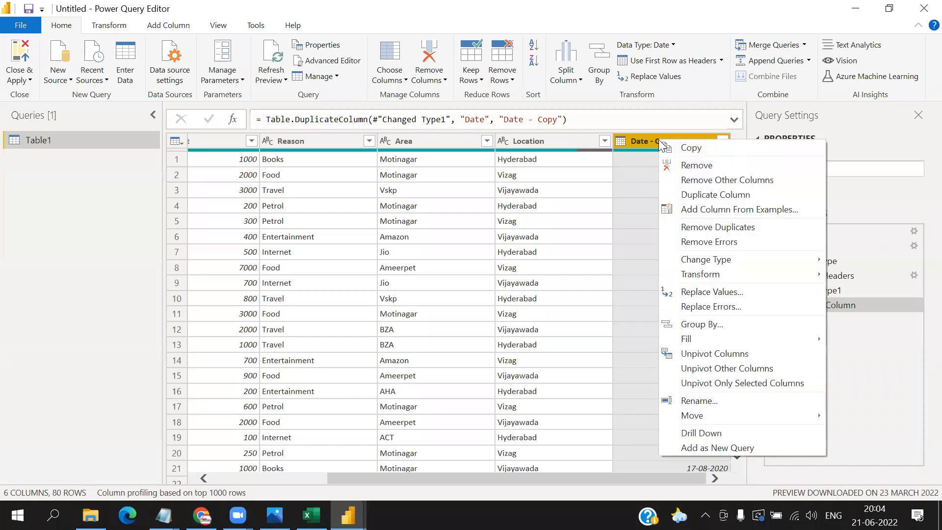
mouse_move(700, 276)
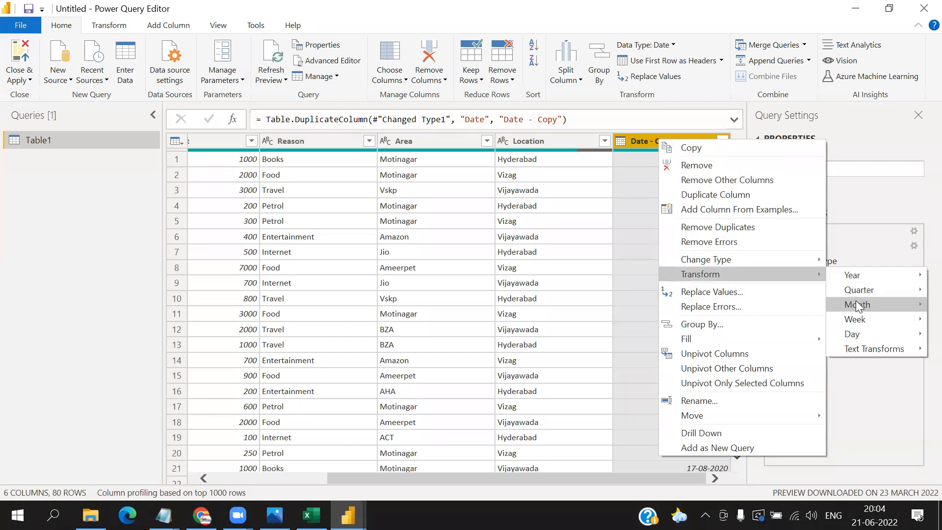
mouse_move(856, 302)
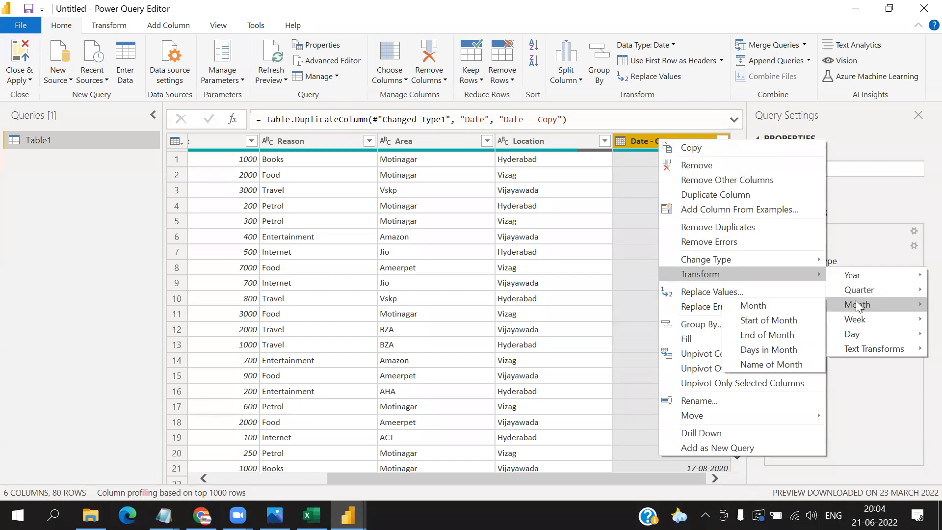
left_click(775, 365)
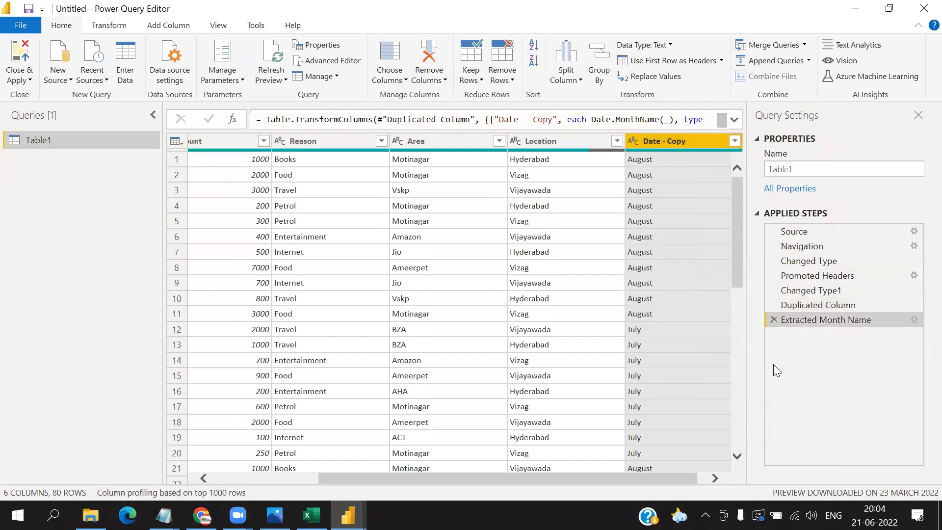
scroll(681, 410, "down", 10)
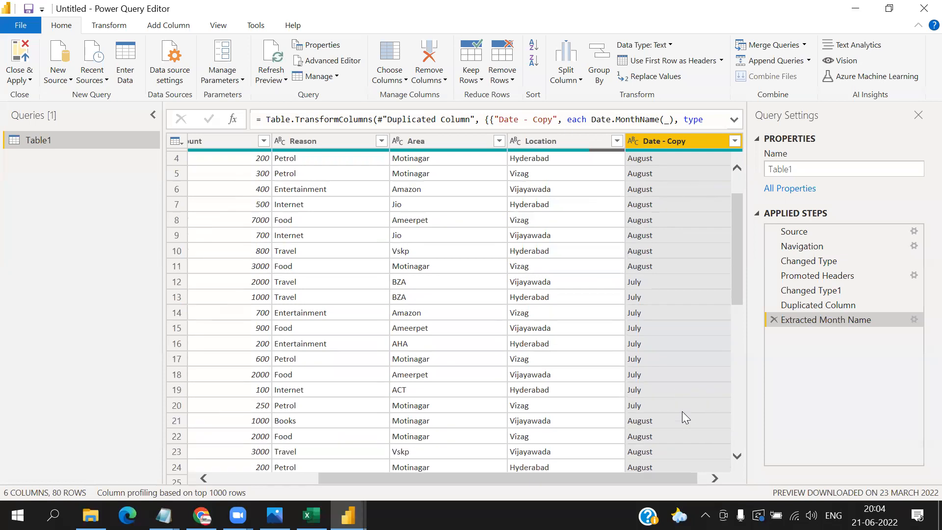
scroll(683, 413, "up", 10)
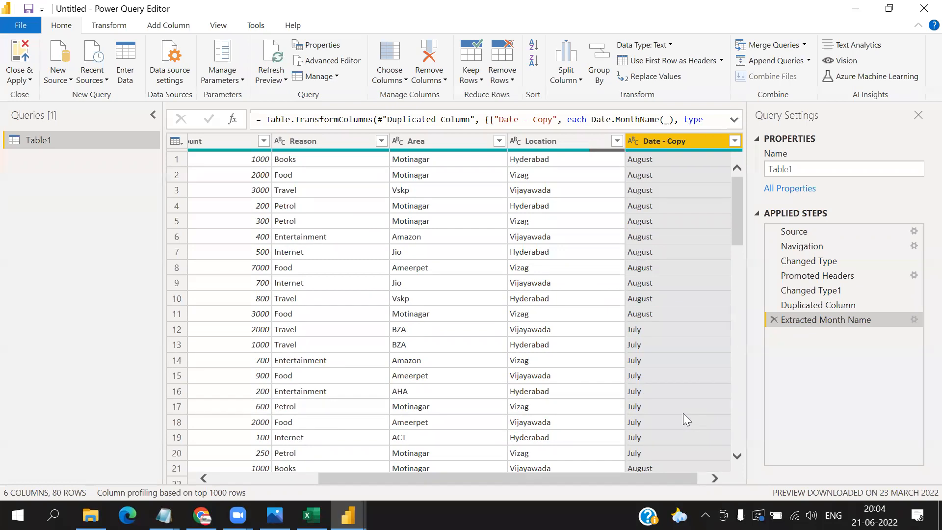
- Rename the Date - Copy column to Month
double_click(677, 141)
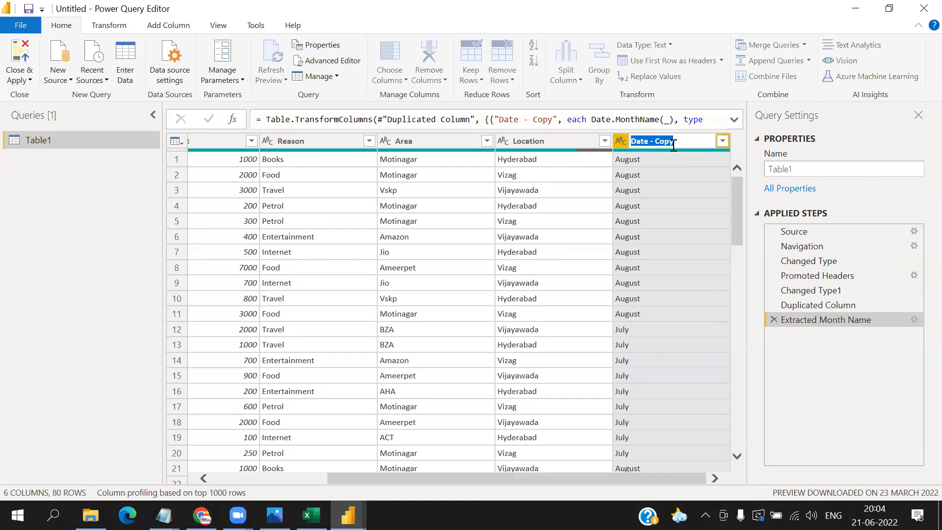
type("Month")
left_click(124, 209)
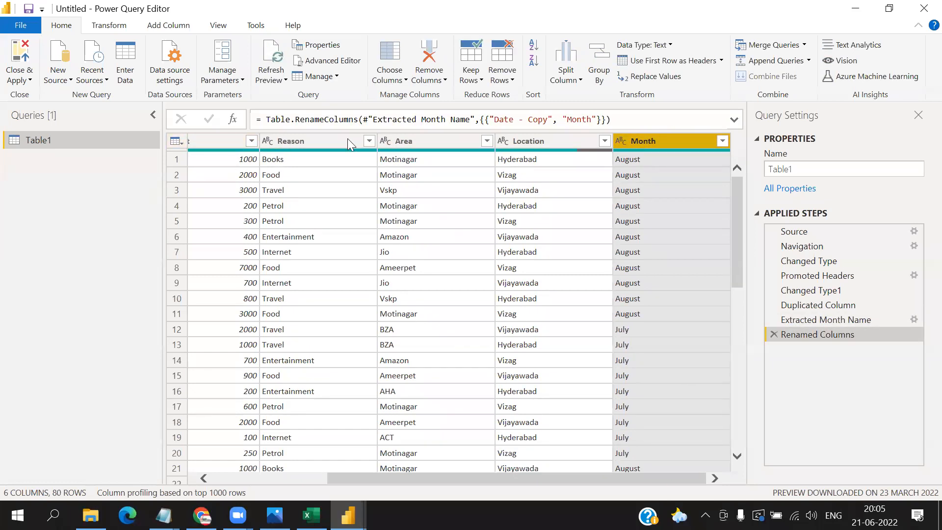
- Review the operations available for the whole table, the Amount column and the Month column, including the text transformations
left_click(177, 142)
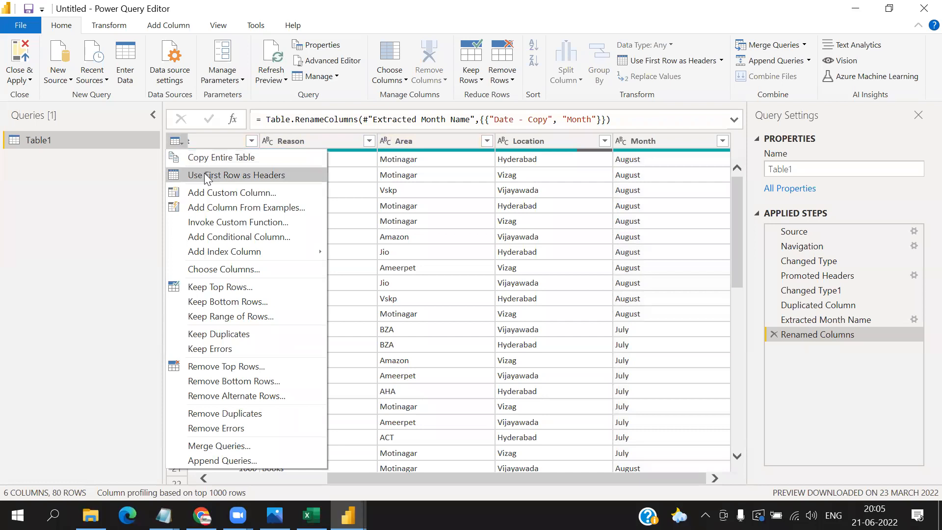
left_click(121, 221)
scroll(213, 135, "left", 1)
right_click(213, 140)
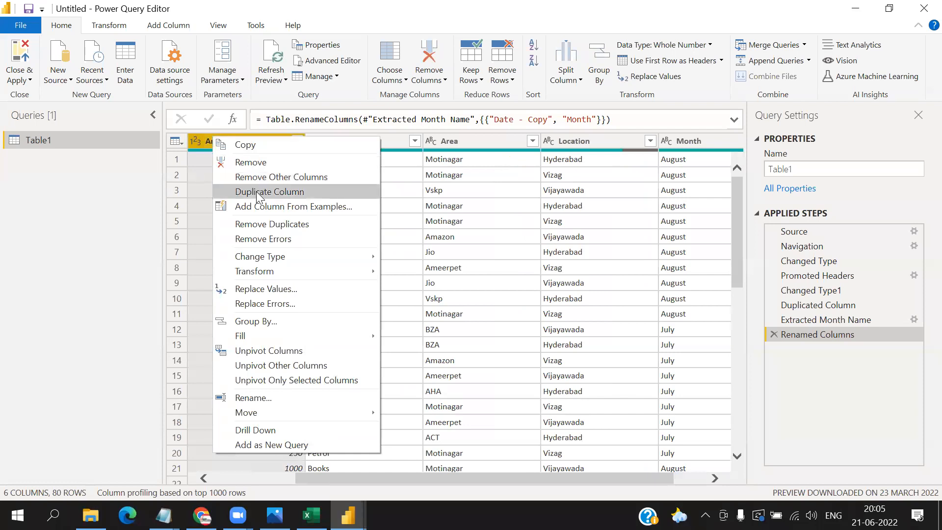
right_click(671, 147)
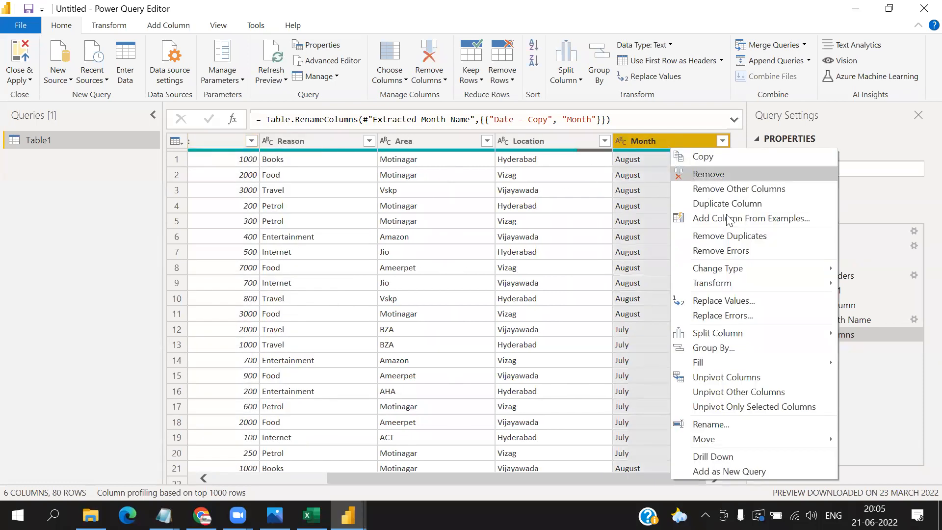
mouse_move(741, 284)
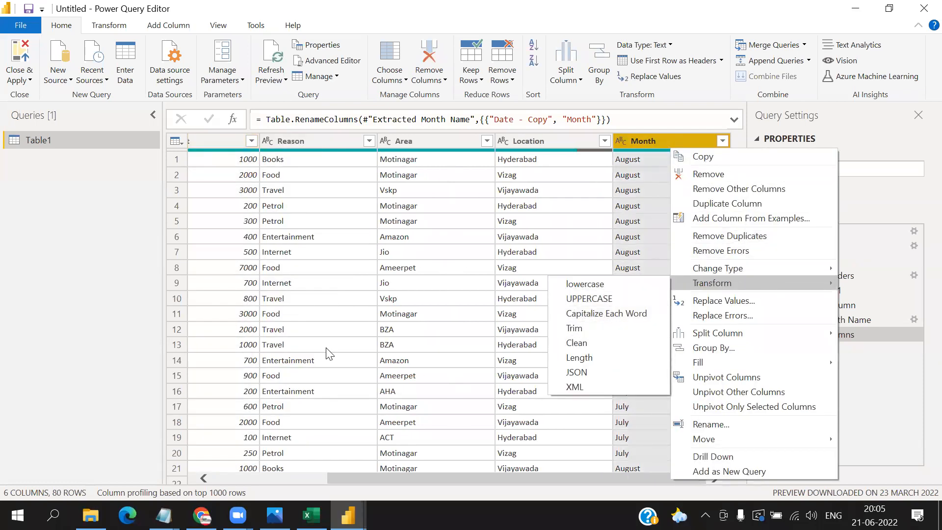
left_click(69, 273)
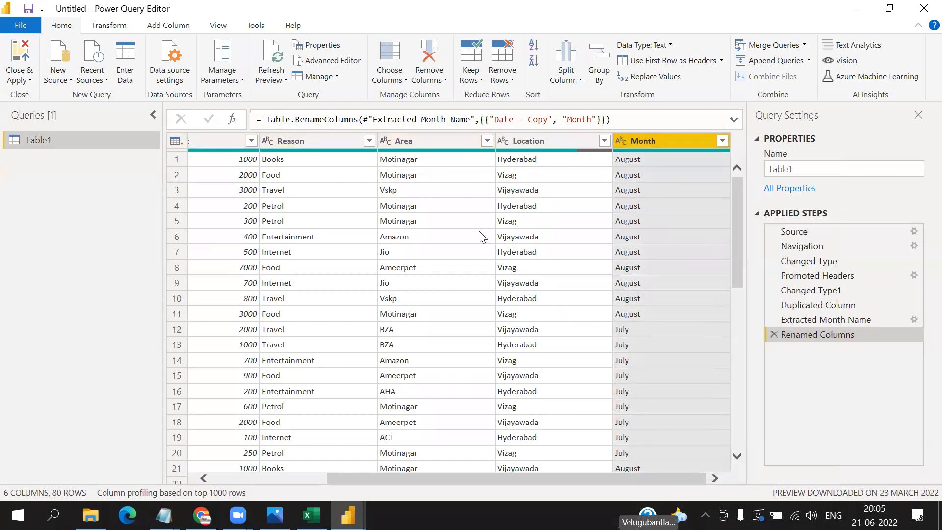
- Close the Power Query Editor with all changes applied to Table1 and switch to the Report view
left_click(20, 78)
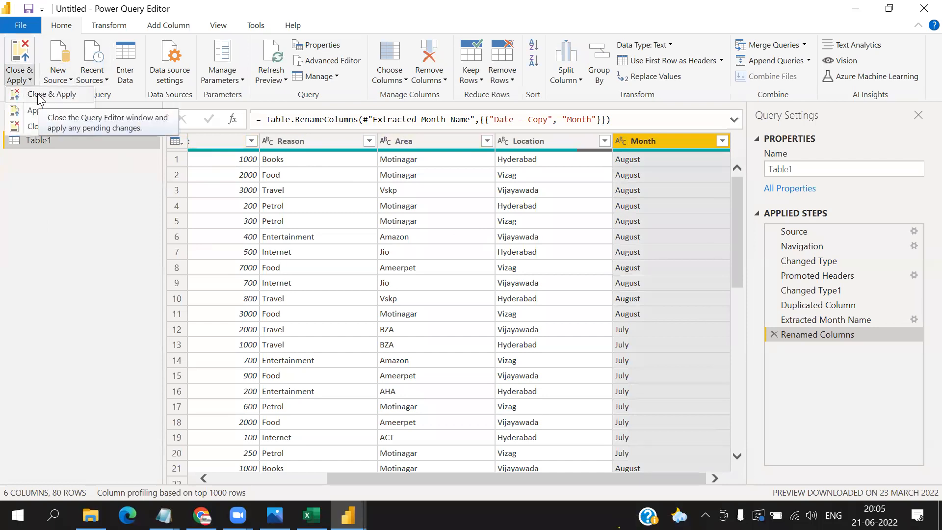
left_click(39, 95)
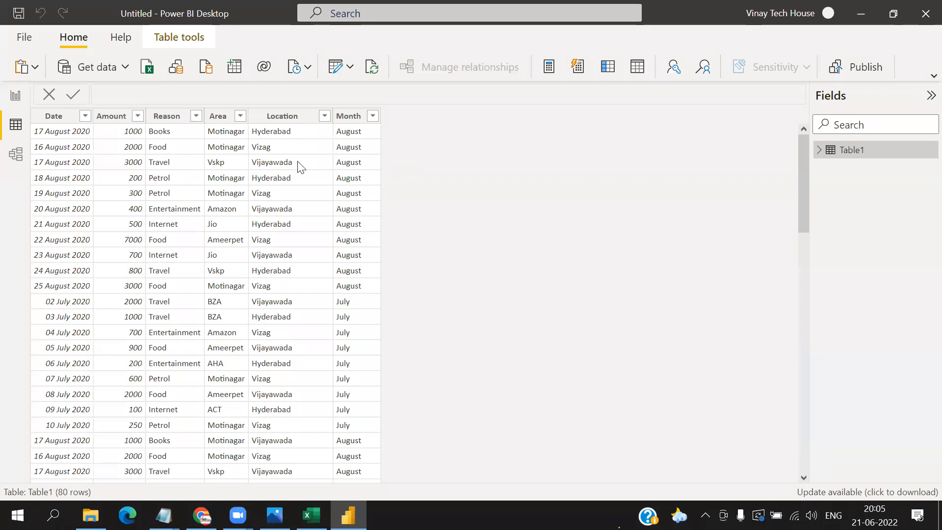
left_click(17, 98)
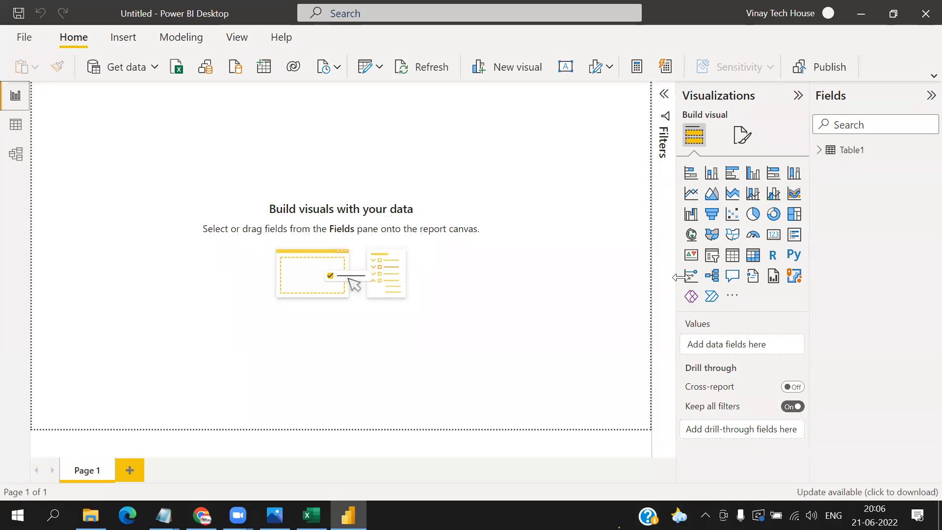
- Add a pie chart to Page 1 with Table1's Reason field as legend and Amount as values
left_click(824, 151)
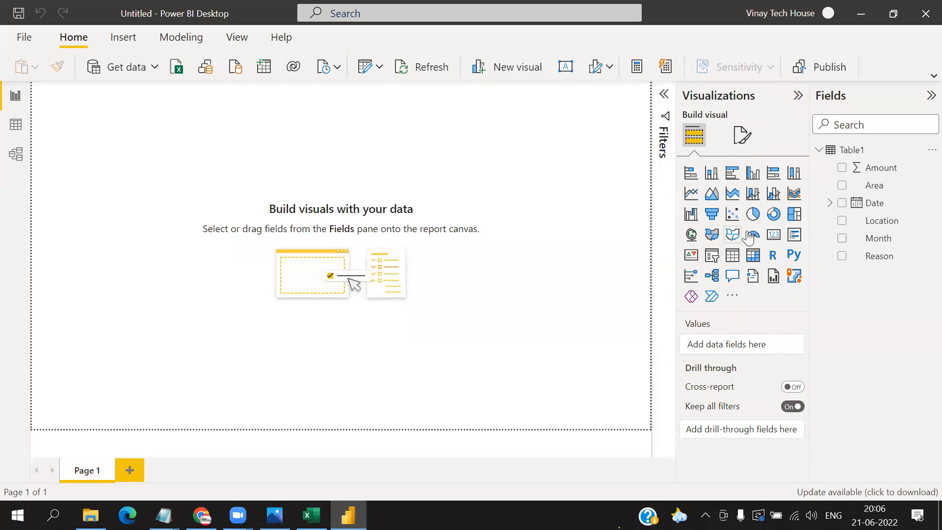
left_click(754, 214)
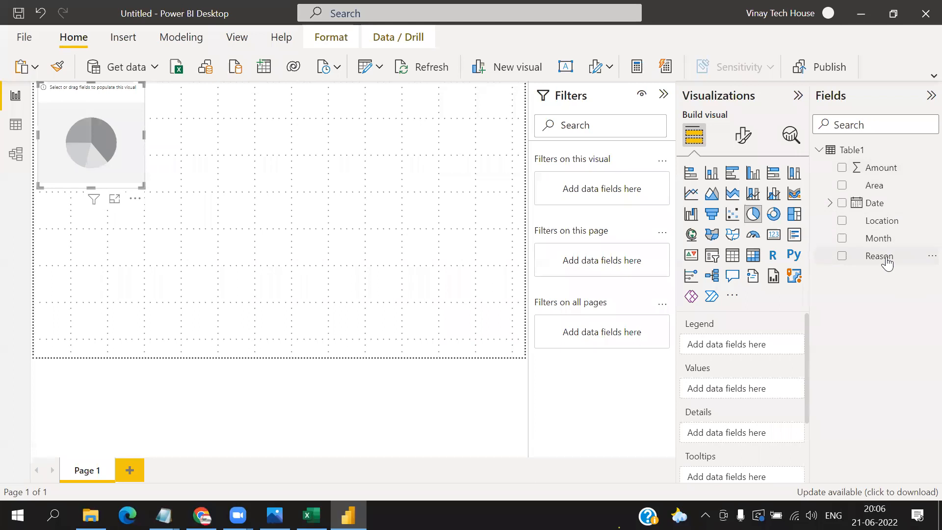
left_click_drag(888, 261, 761, 338)
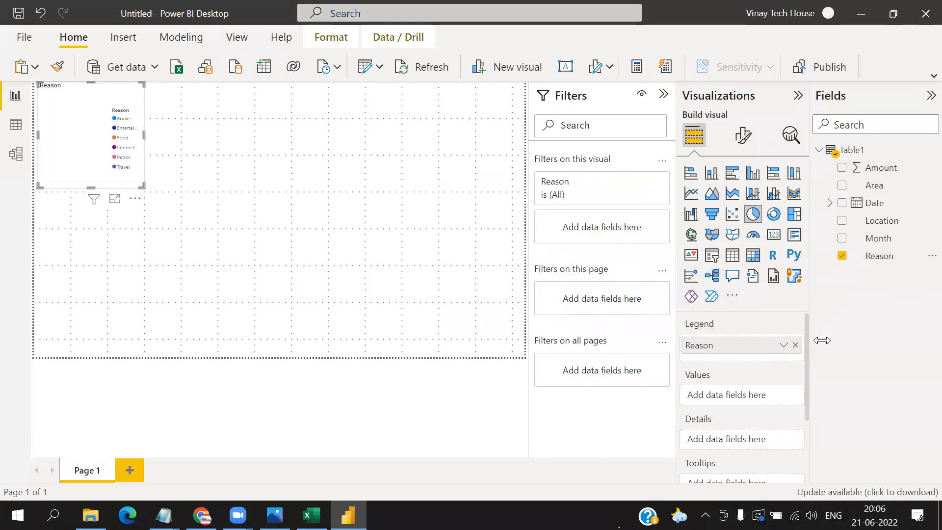
left_click_drag(878, 169, 747, 388)
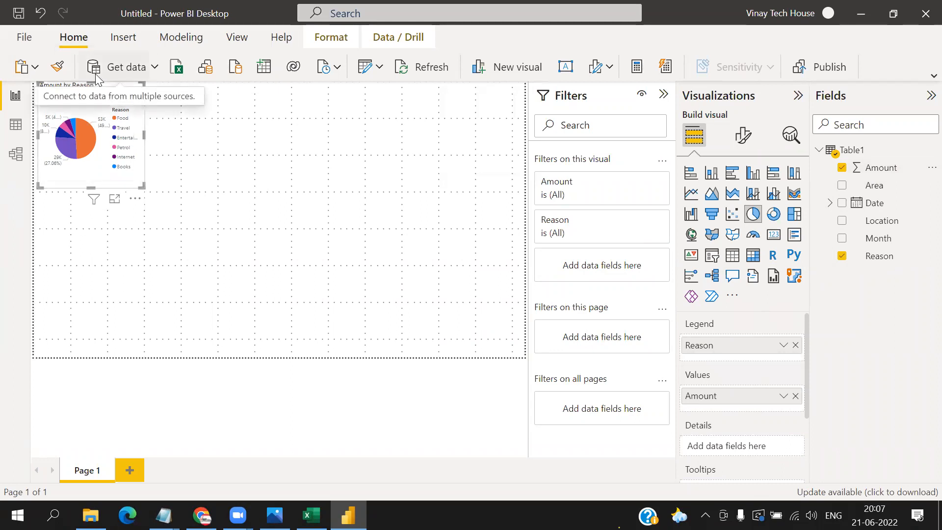
- Show the pie chart in focus mode and inspect the details of the Food slice
left_click(116, 201)
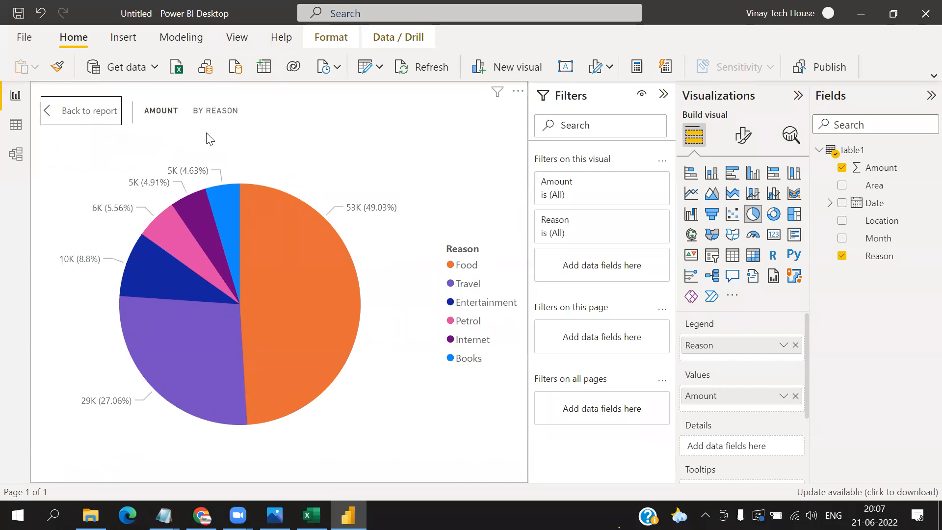
mouse_move(287, 261)
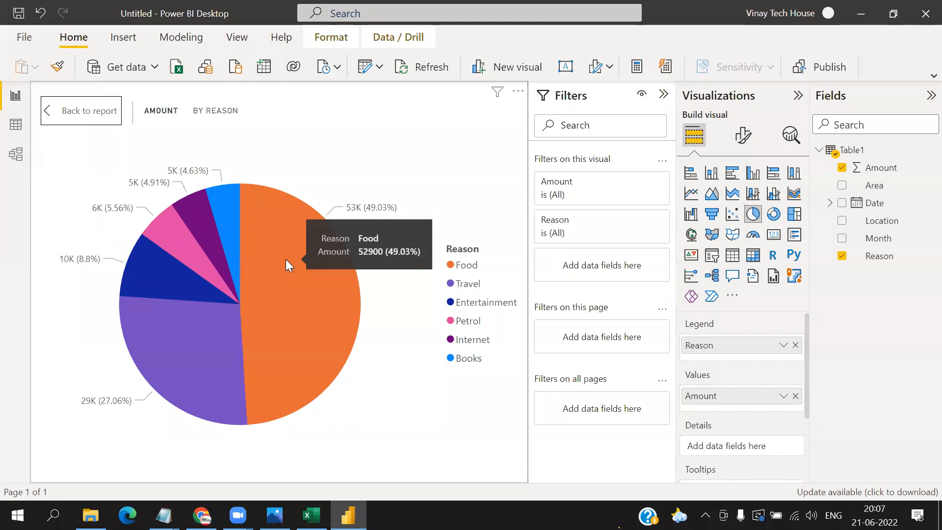
- Inspect the details of the Travel, Entertainment, Petrol, Internet and Books slices, and return to the report page
mouse_move(166, 322)
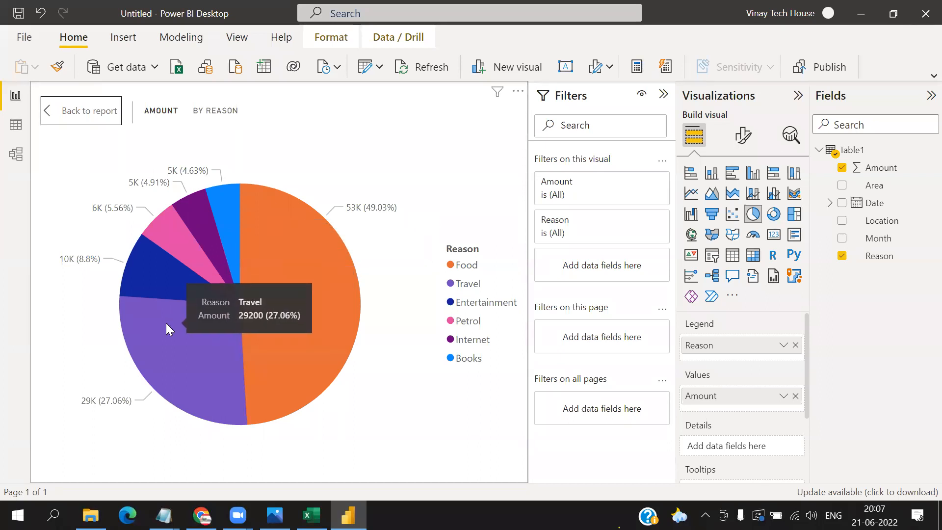
mouse_move(172, 290)
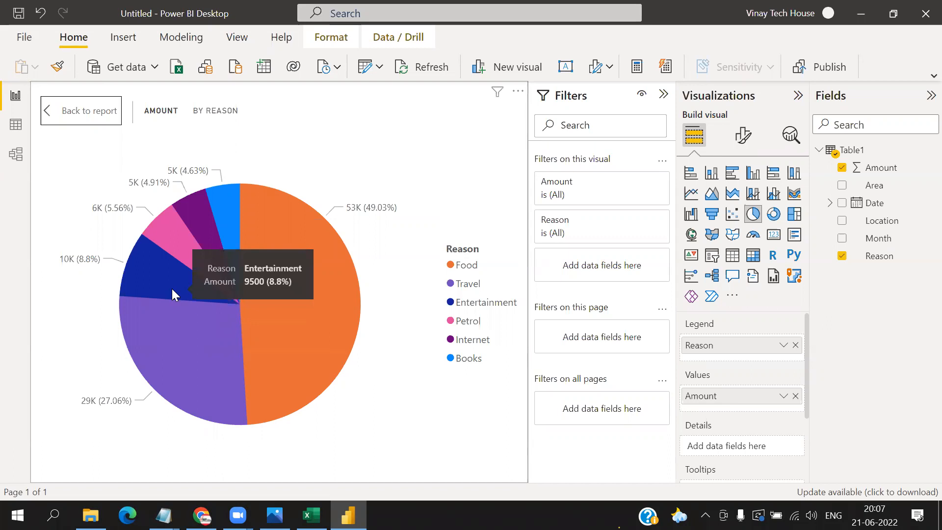
mouse_move(177, 244)
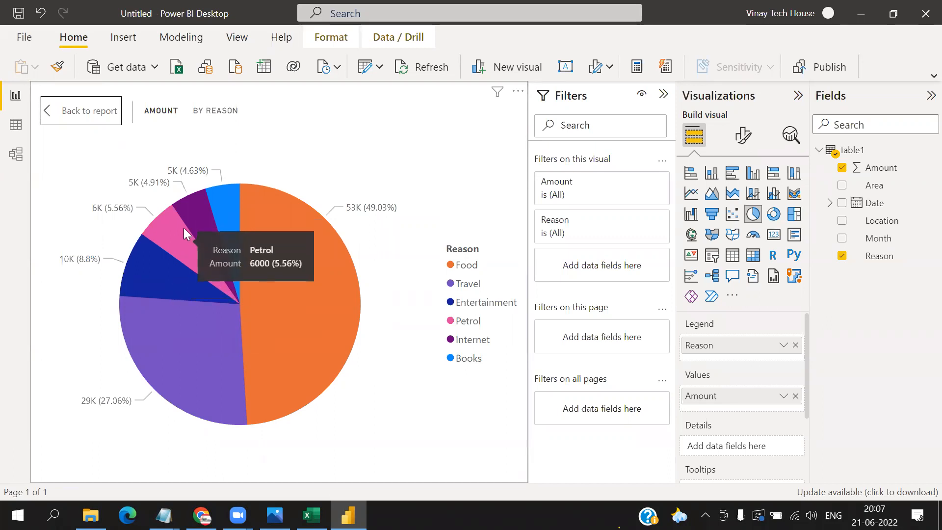
mouse_move(198, 223)
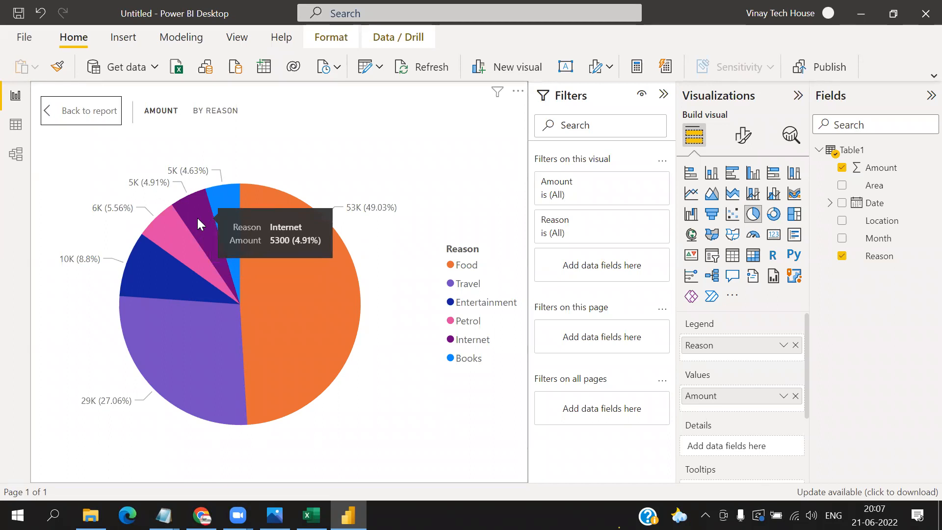
mouse_move(219, 204)
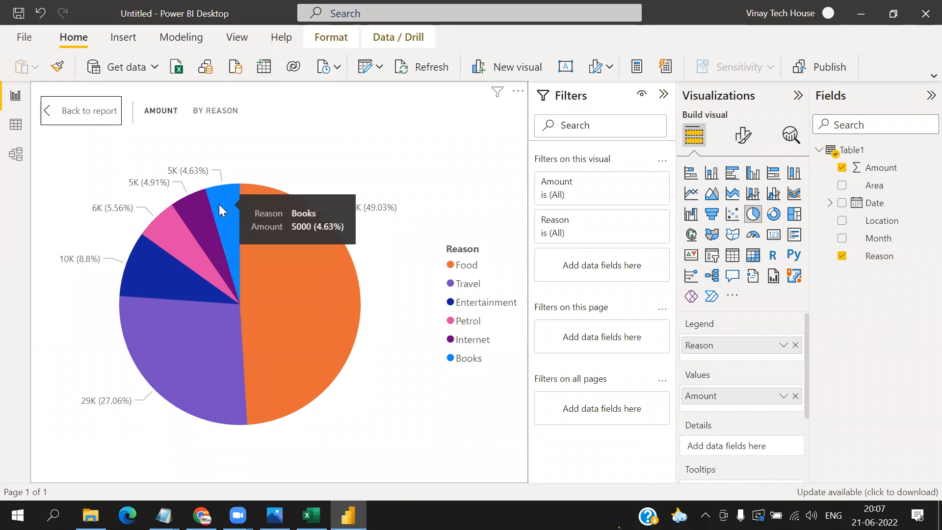
mouse_move(290, 334)
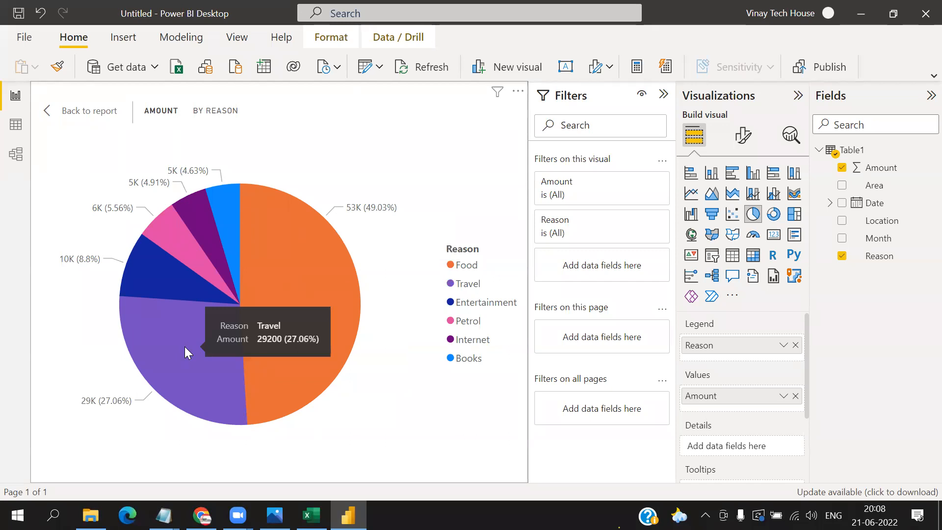
left_click(93, 116)
- Add a stacked bar chart beside the pie chart with Reason on the axis and Amount as values
left_click(152, 262)
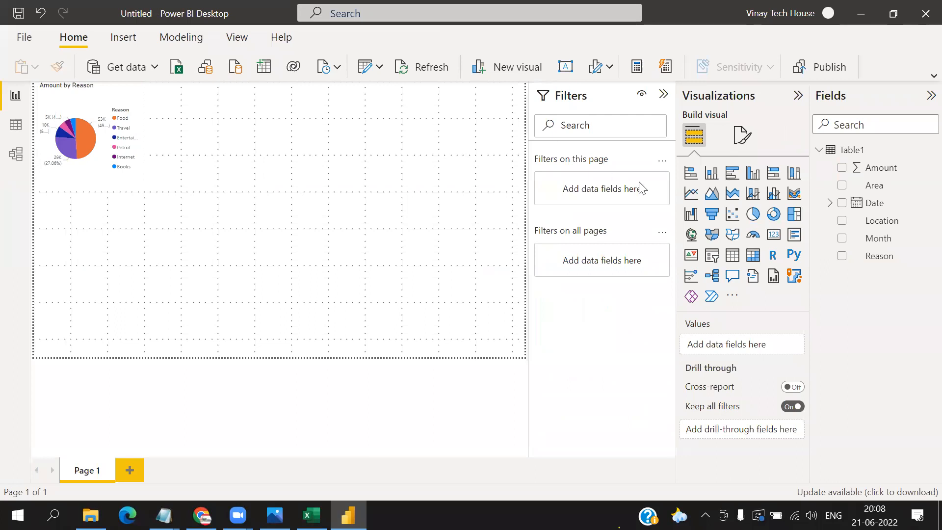
left_click(696, 181)
left_click_drag(108, 197, 255, 90)
mouse_move(82, 129)
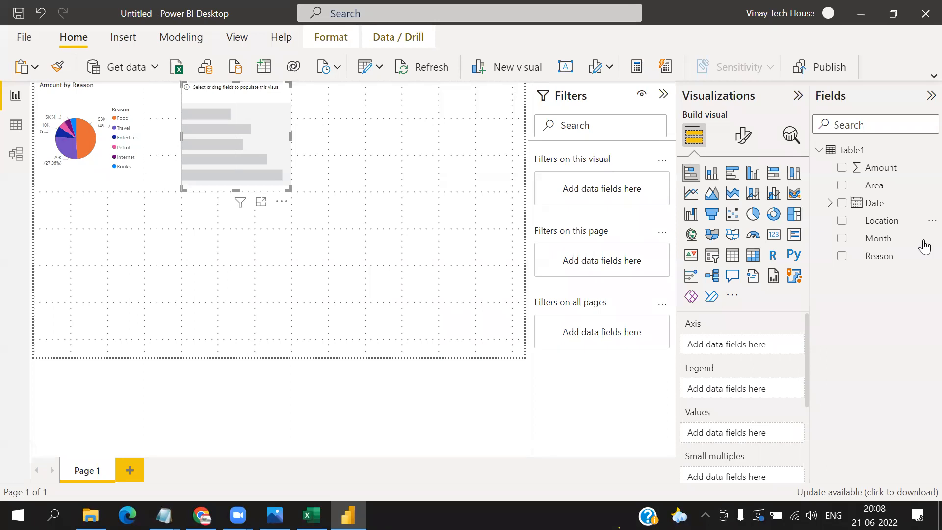
left_click_drag(880, 255, 753, 342)
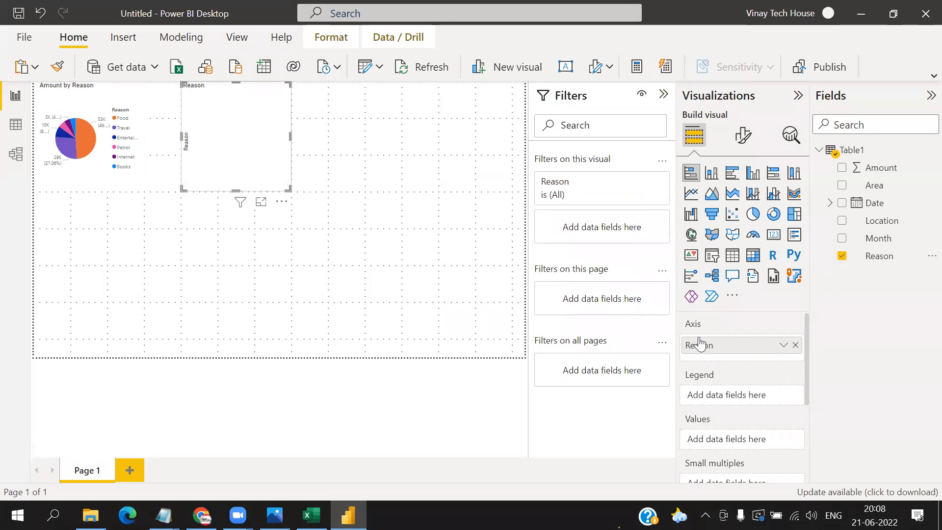
mouse_move(879, 167)
left_mouse_down()
mouse_move(805, 204)
mouse_move(755, 428)
mouse_move(743, 430)
left_mouse_up()
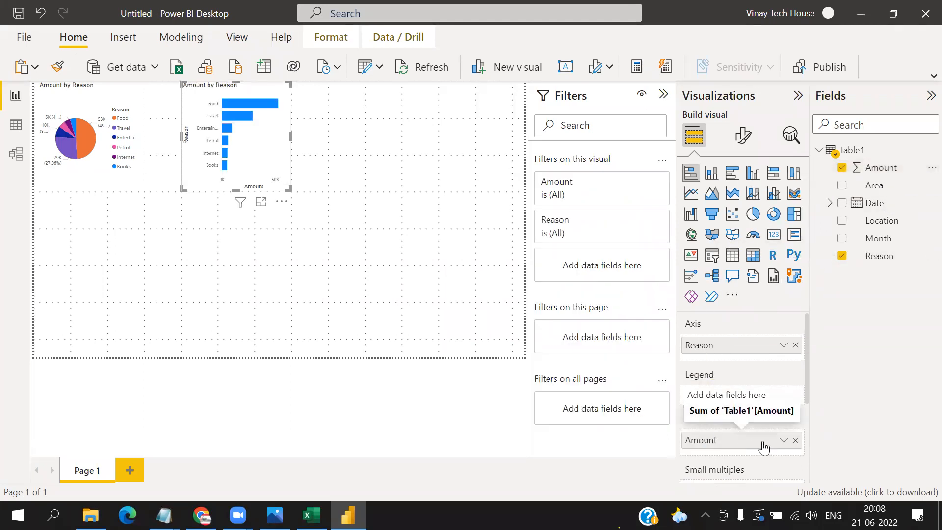
- Show the bar chart in focus mode, inspect the Food and Books bars, and return to the report page
left_click(261, 203)
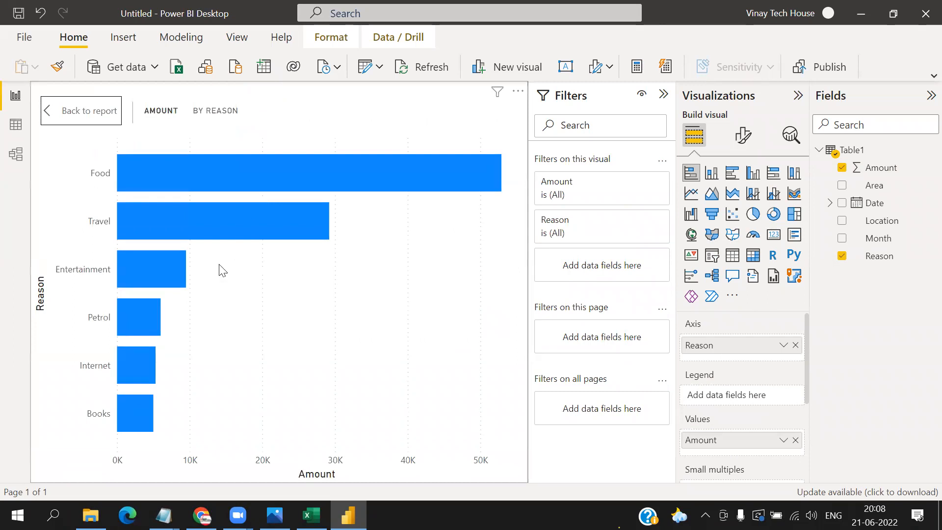
mouse_move(269, 185)
mouse_move(141, 431)
left_click(95, 116)
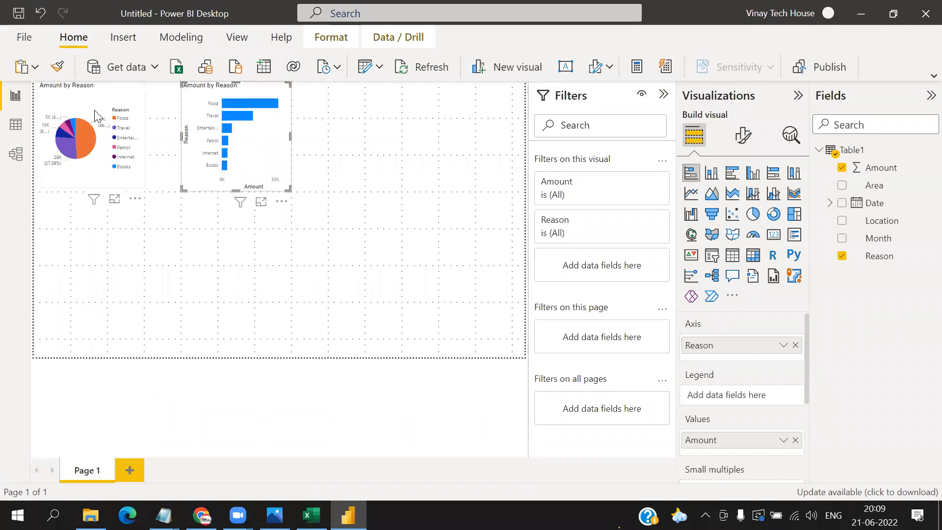
- Add an enlarged table visual below the charts with the Reason, Location and Amount fields as values
left_click(193, 327)
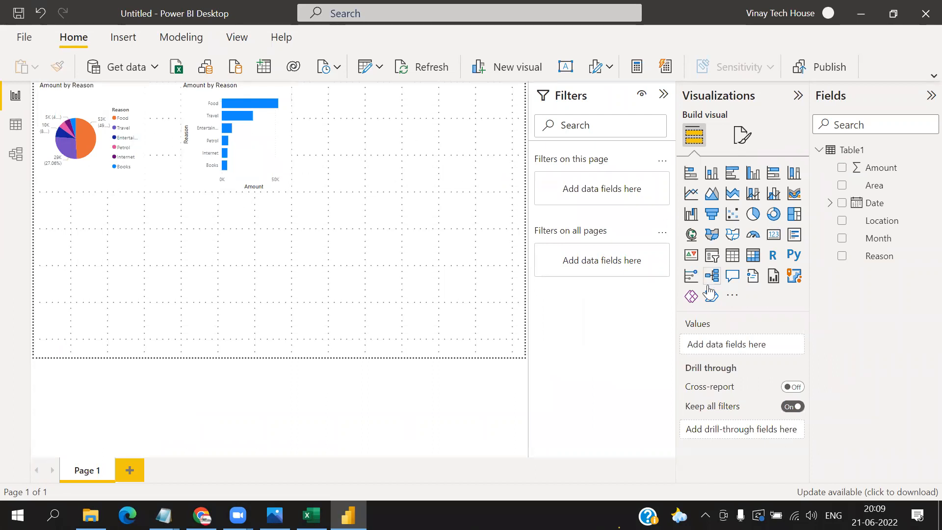
left_click(733, 255)
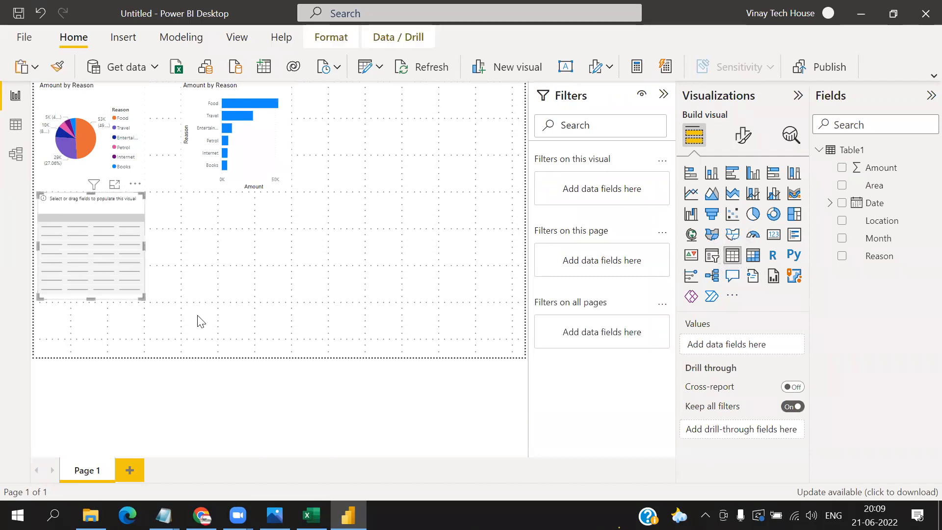
left_click_drag(143, 296, 254, 345)
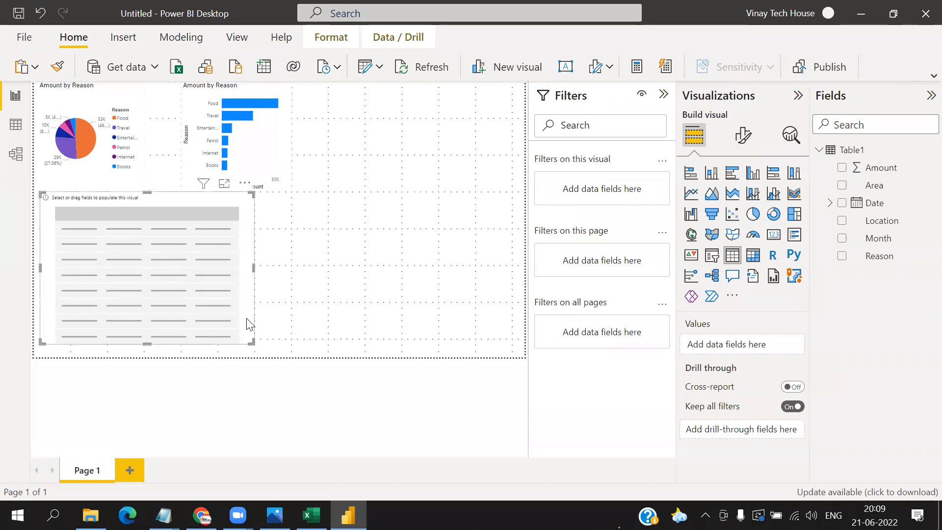
left_click_drag(877, 261, 747, 348)
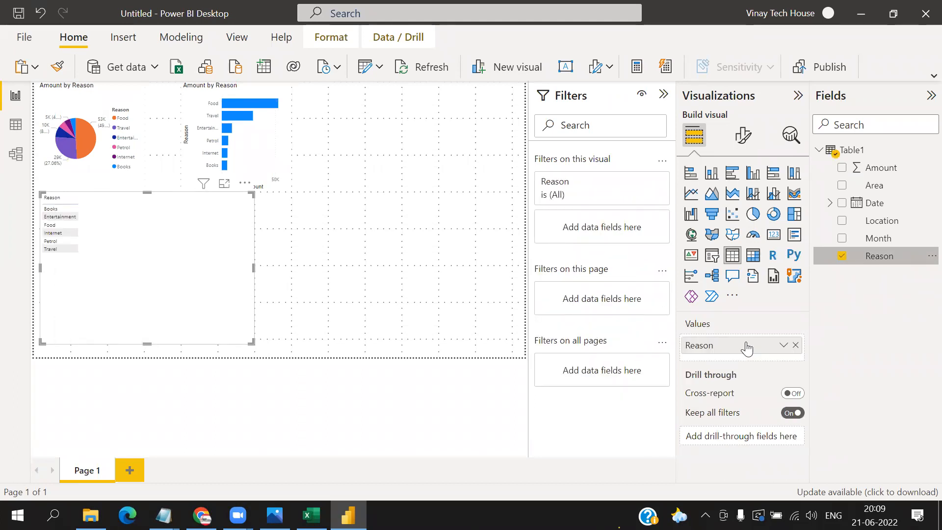
left_click_drag(883, 222, 749, 361)
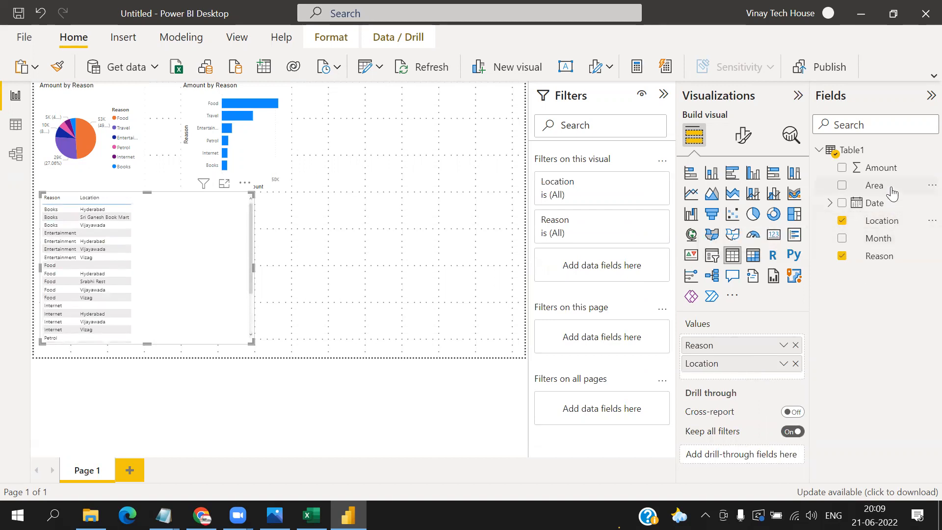
left_click_drag(883, 167, 749, 375)
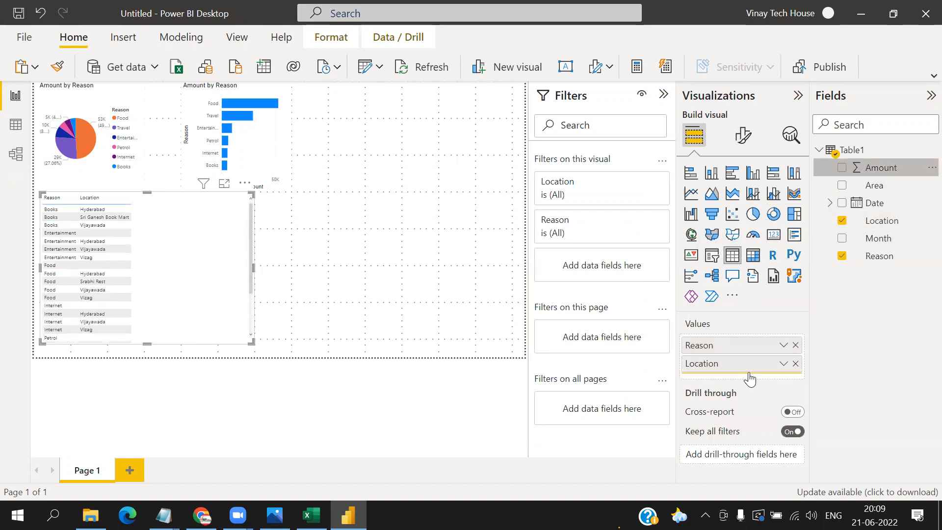
- View the table in focus mode, reorder its columns so Location comes before Reason, and return to the report page
left_click(224, 185)
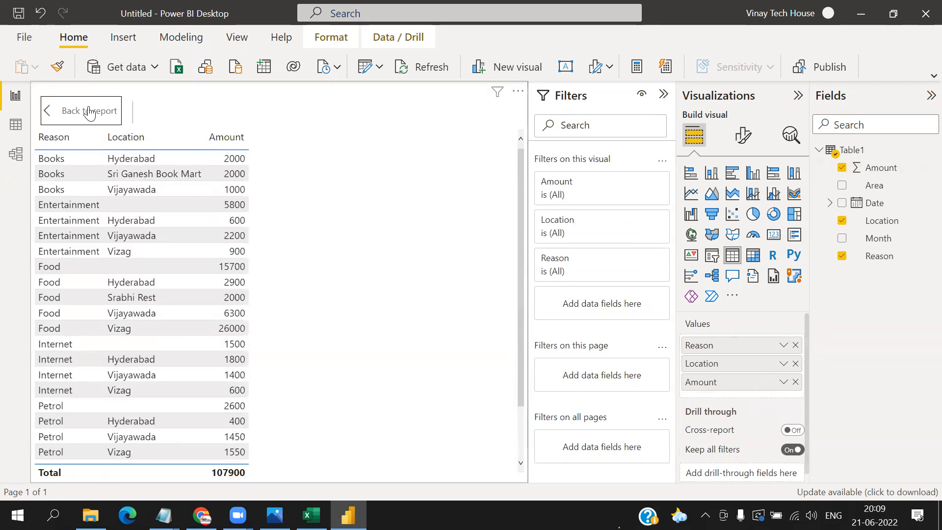
left_click(85, 110)
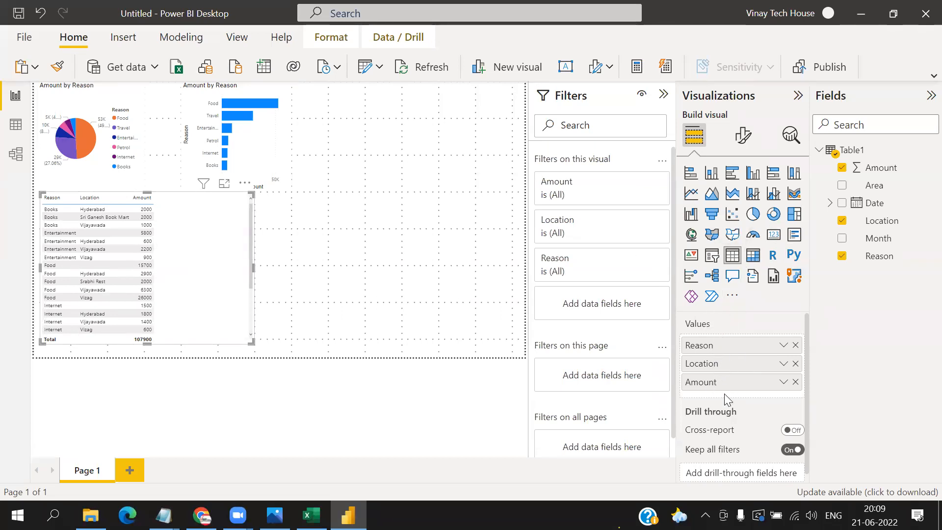
left_click(224, 184)
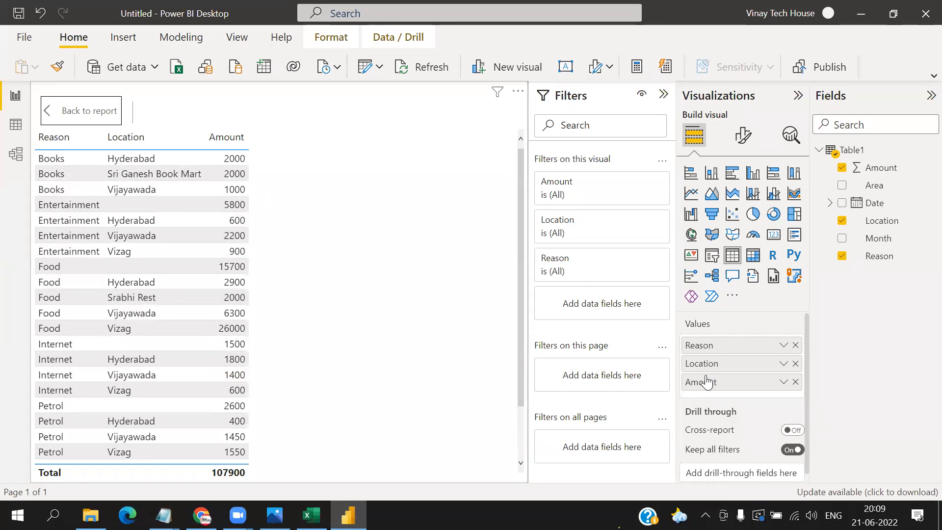
mouse_move(702, 364)
left_mouse_down()
mouse_move(700, 345)
mouse_move(709, 381)
mouse_move(702, 346)
left_mouse_up()
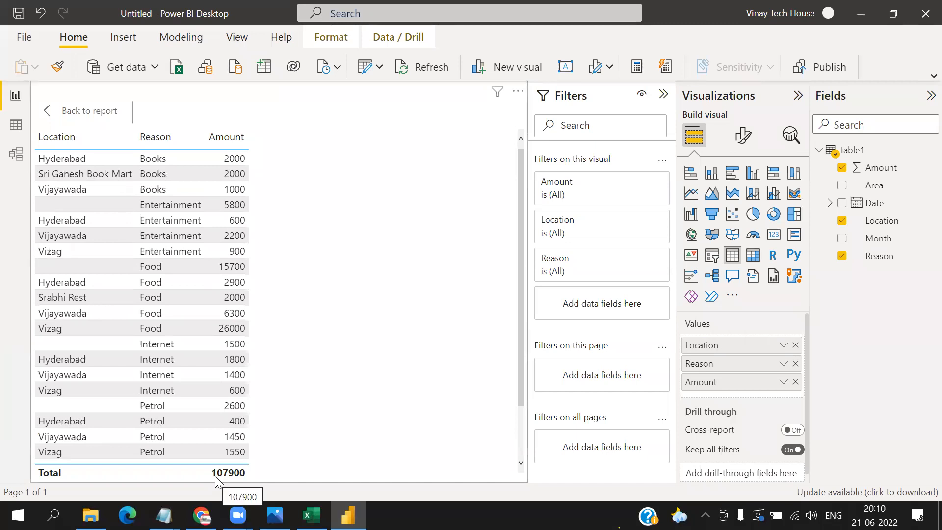
left_click(78, 111, "ctrl")
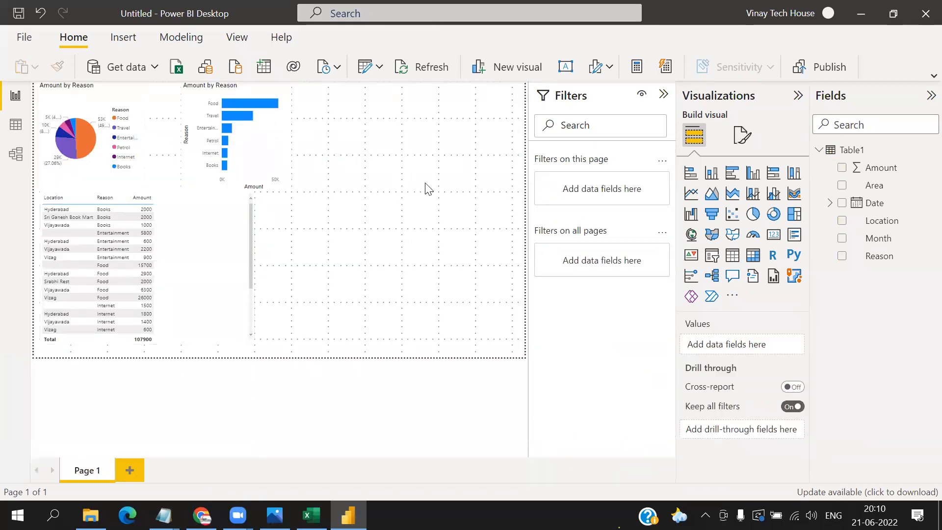
- Add a map visual beside the table with the Location field as its location, and examine the plotted places in southern India
left_click(691, 235)
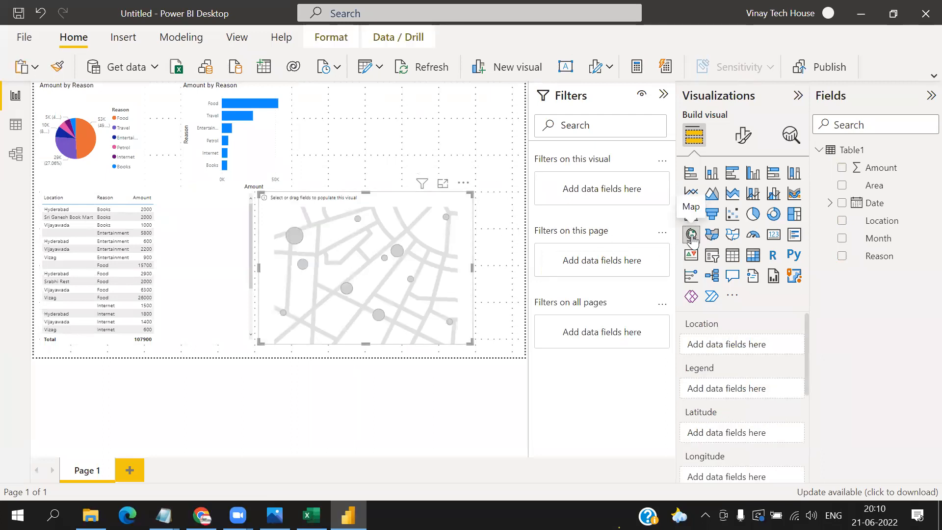
left_click_drag(892, 227, 762, 349)
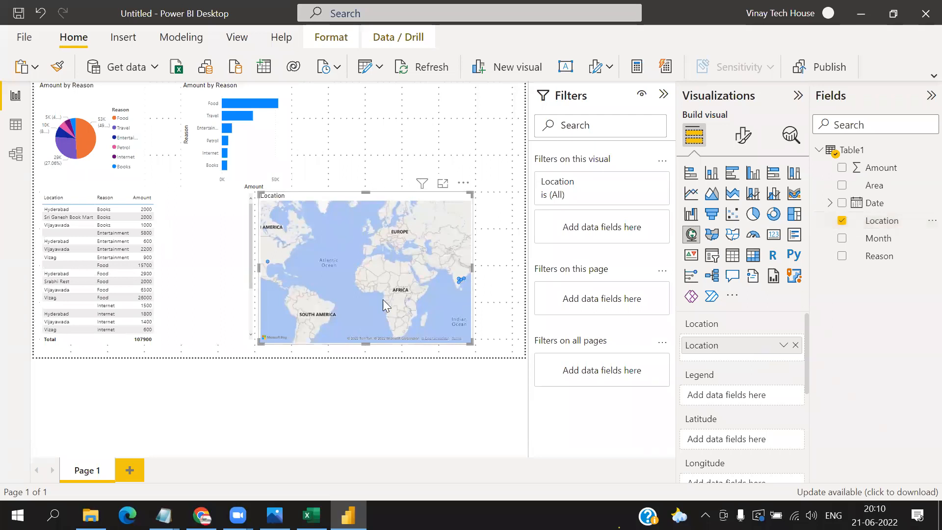
scroll(383, 259, "up", 5)
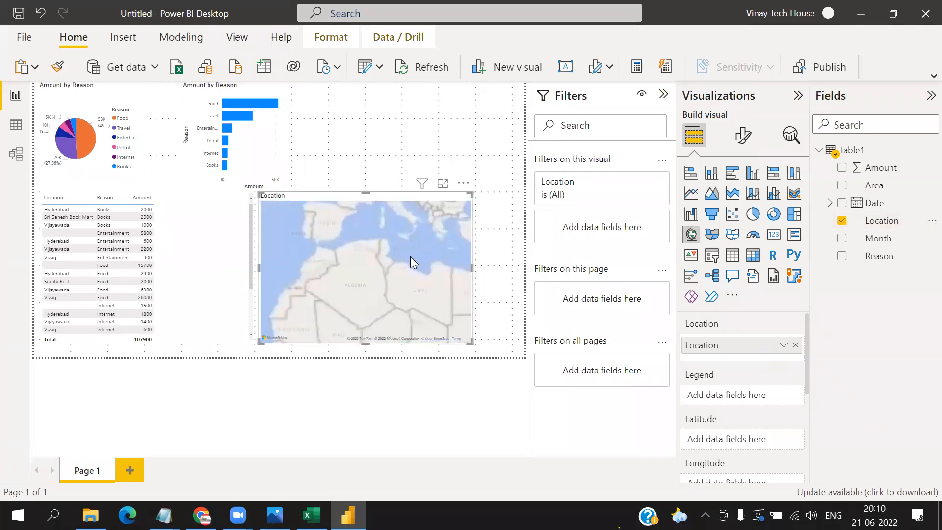
left_click_drag(354, 247, 255, 243)
left_click_drag(419, 242, 374, 203)
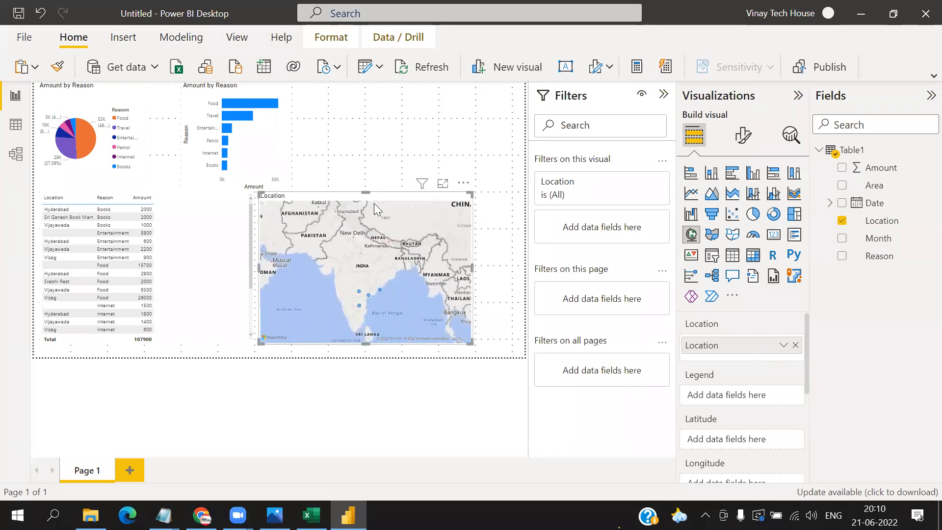
scroll(383, 258, "up", 2)
left_click_drag(376, 282, 373, 224)
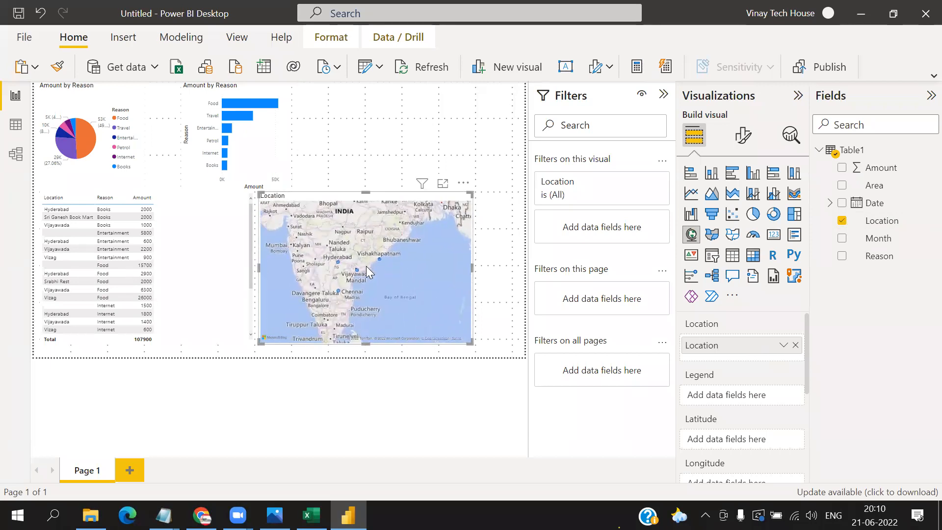
scroll(366, 266, "up", 1)
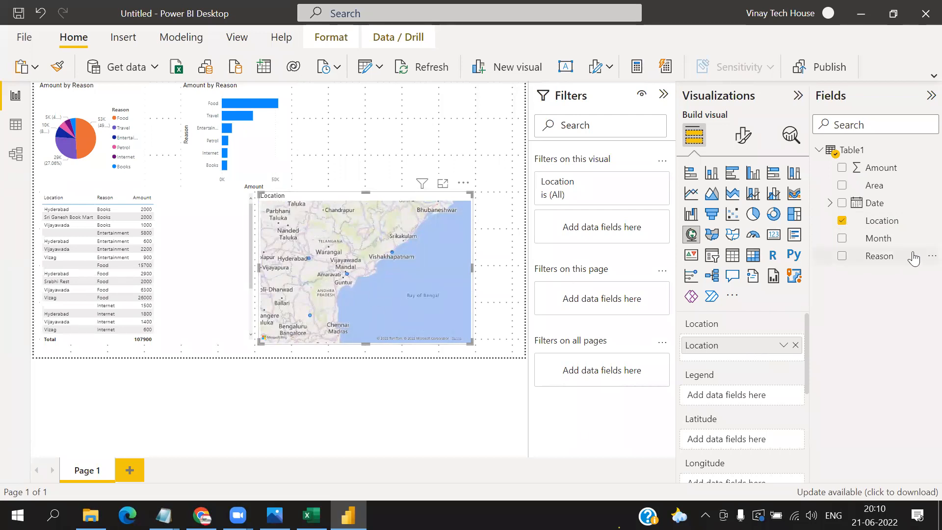
- Assign the Amount field to the map's bubble size and review the map's location and size fields
left_click_drag(885, 175, 928, 142)
scroll(788, 321, "down", 3)
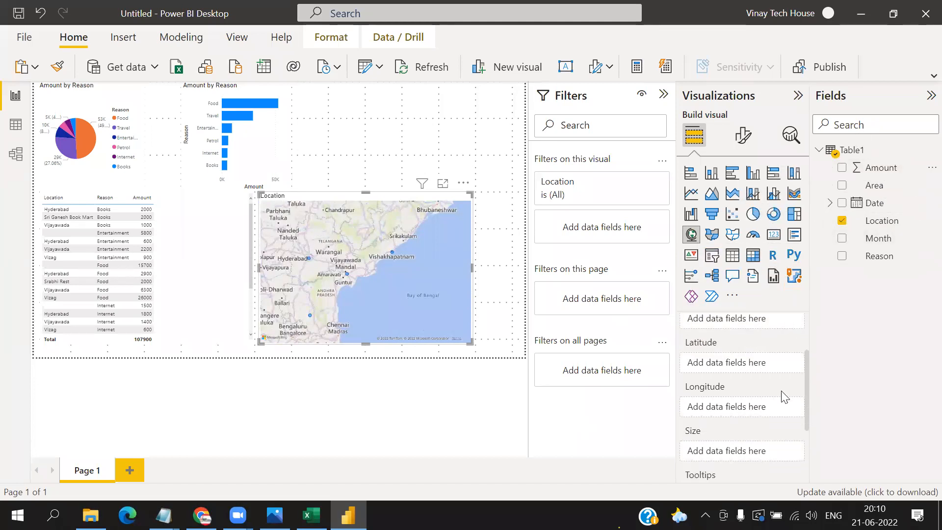
left_click_drag(887, 177, 753, 452)
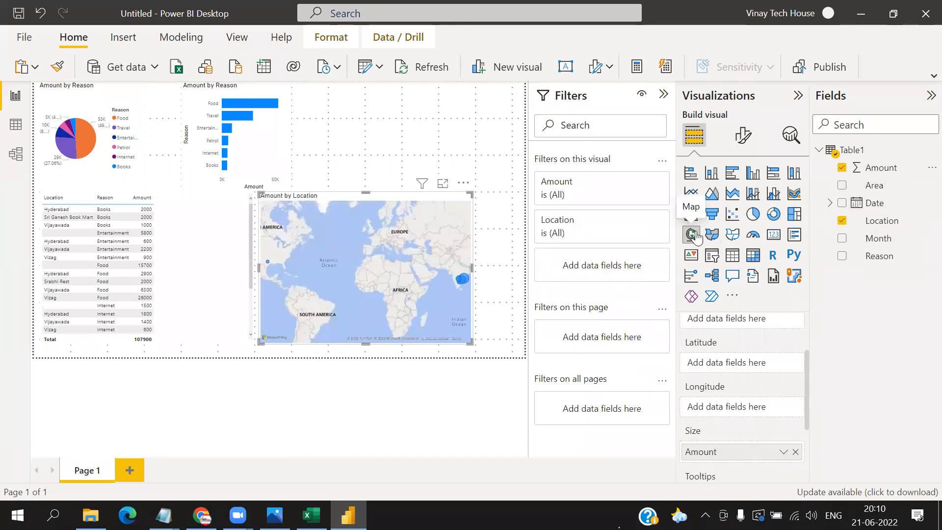
scroll(739, 326, "up", 3)
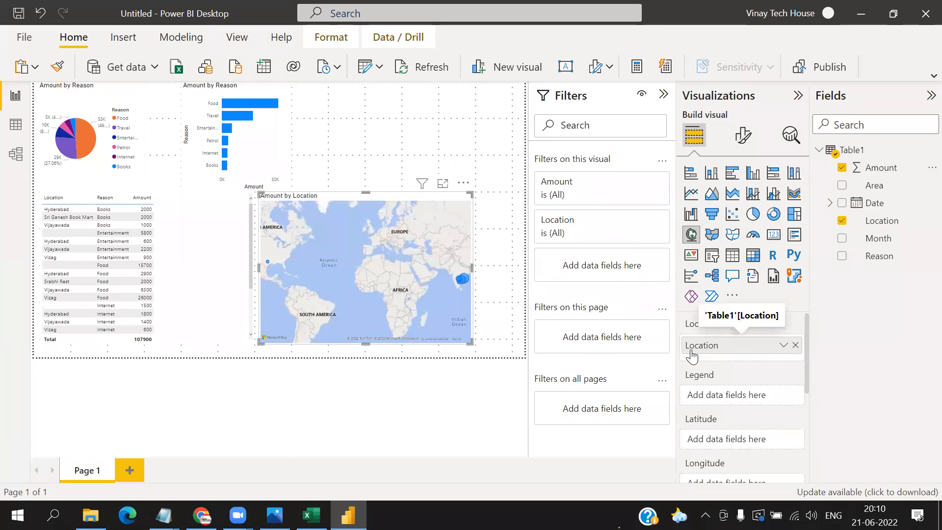
scroll(727, 379, "down", 1)
scroll(706, 331, "up", 1)
scroll(709, 342, "down", 3)
scroll(709, 353, "down", 1)
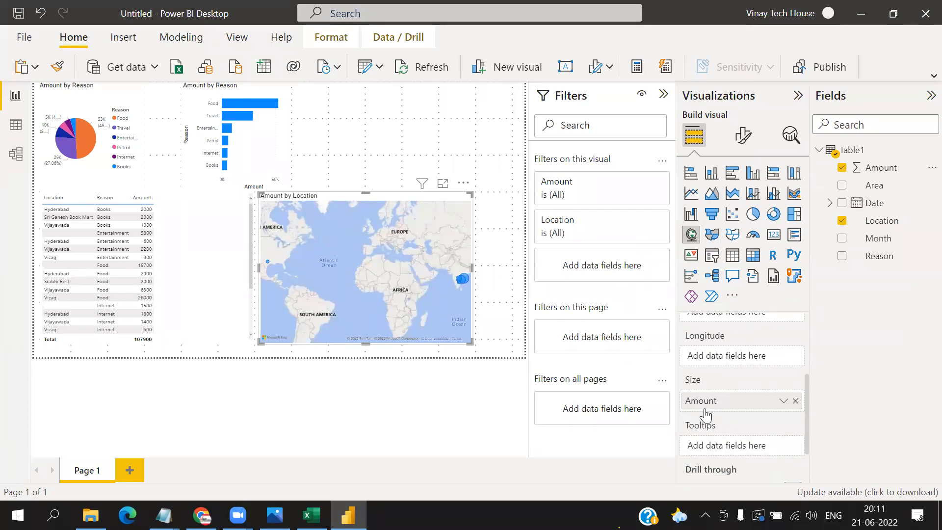
- Inspect the map's Amount bubbles up close, and move the table visual so that it overlaps the map
scroll(420, 280, "up", 2)
scroll(419, 279, "up", 2)
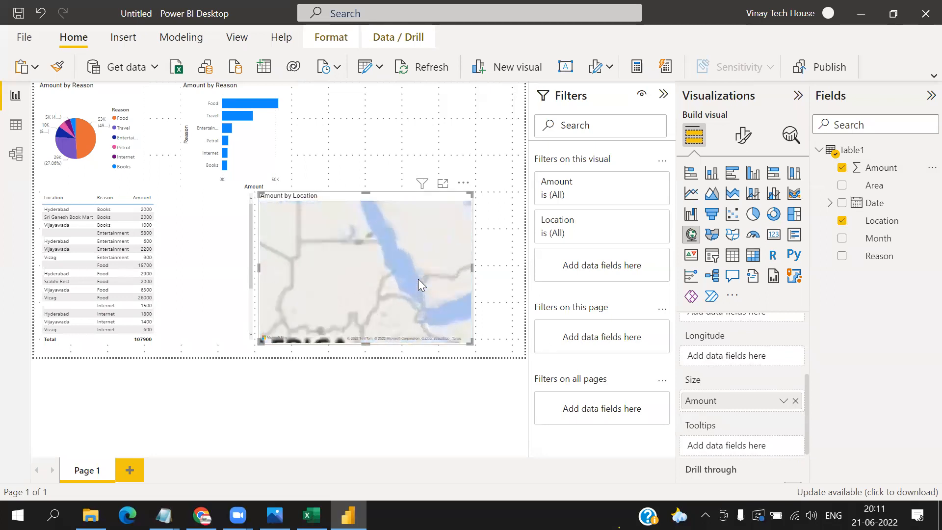
left_click_drag(418, 279, 272, 257)
scroll(337, 258, "up", 1)
left_click_drag(382, 272, 402, 285)
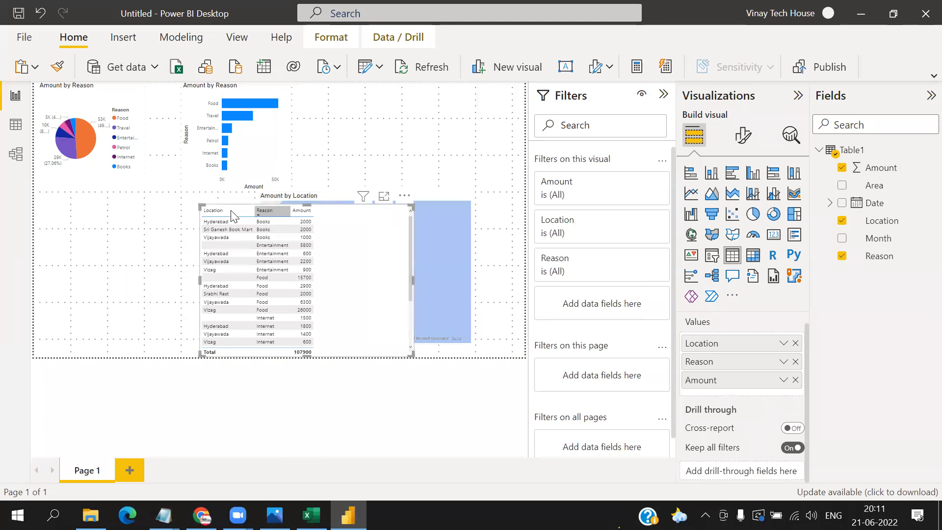
- Move the map visual to the page's upper right beside the bar chart, and the table visual to the lower left below the pie chart
left_click(451, 132)
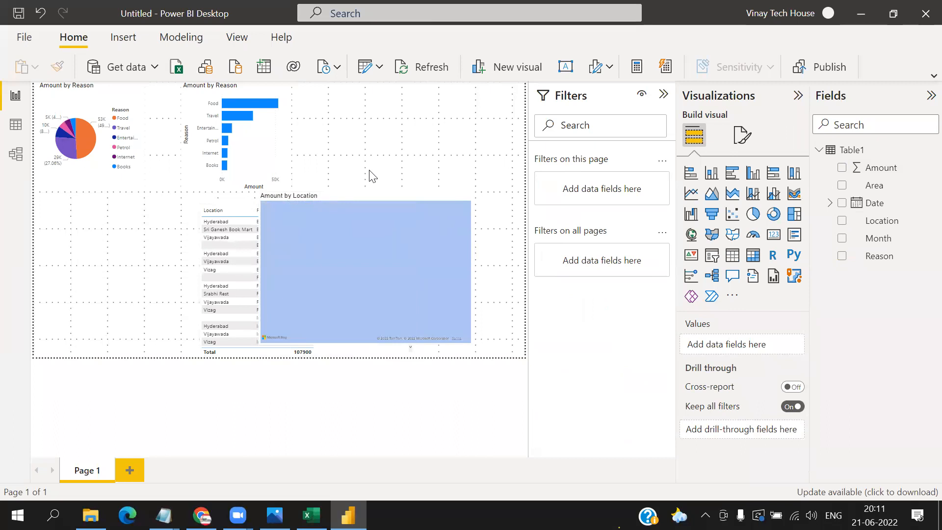
left_click_drag(398, 206, 438, 177)
left_click_drag(431, 134, 449, 86)
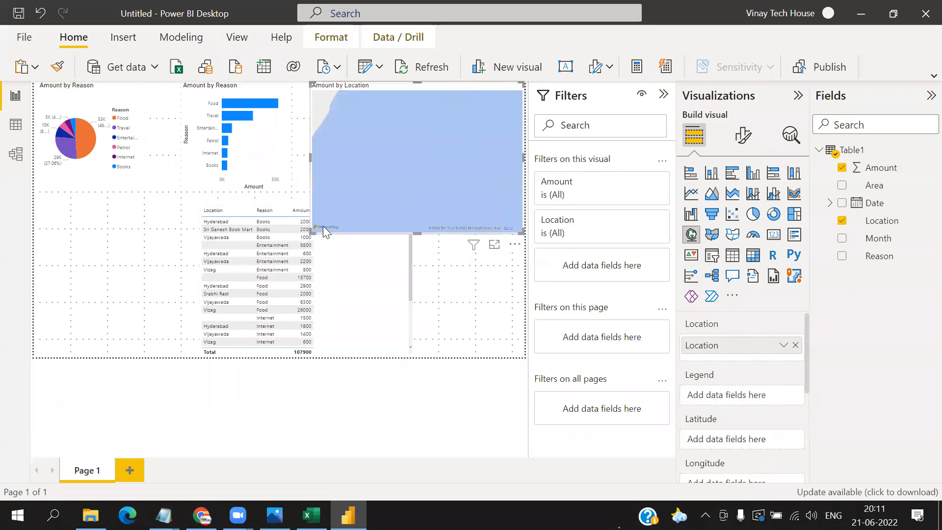
left_click_drag(395, 290, 229, 287)
left_click_drag(158, 287, 159, 287)
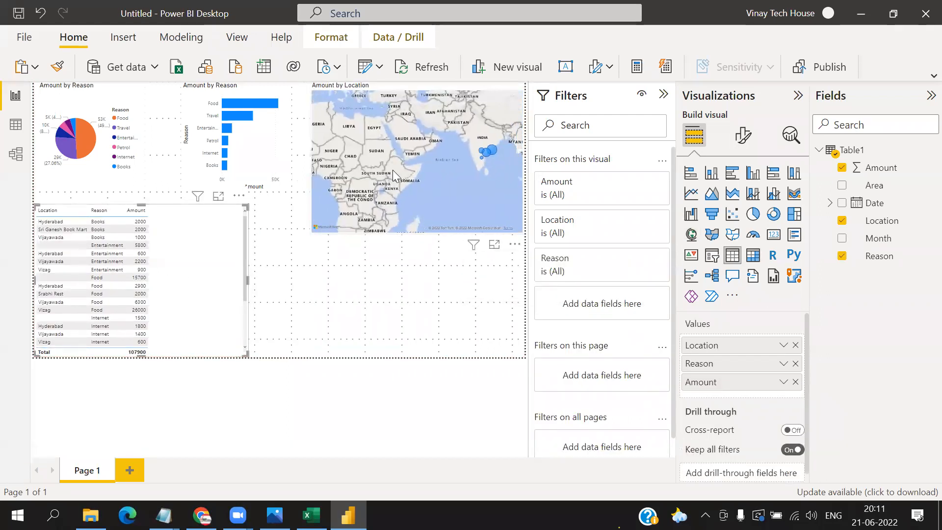
- Examine the location and amount details of the map bubbles for Vizag, Vijayawada and Hyderabad
left_click(392, 180)
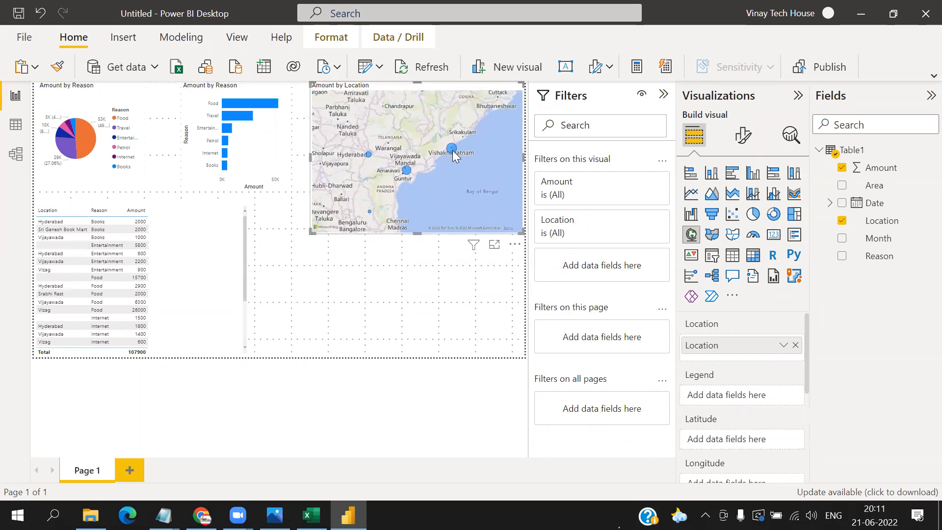
mouse_move(452, 151)
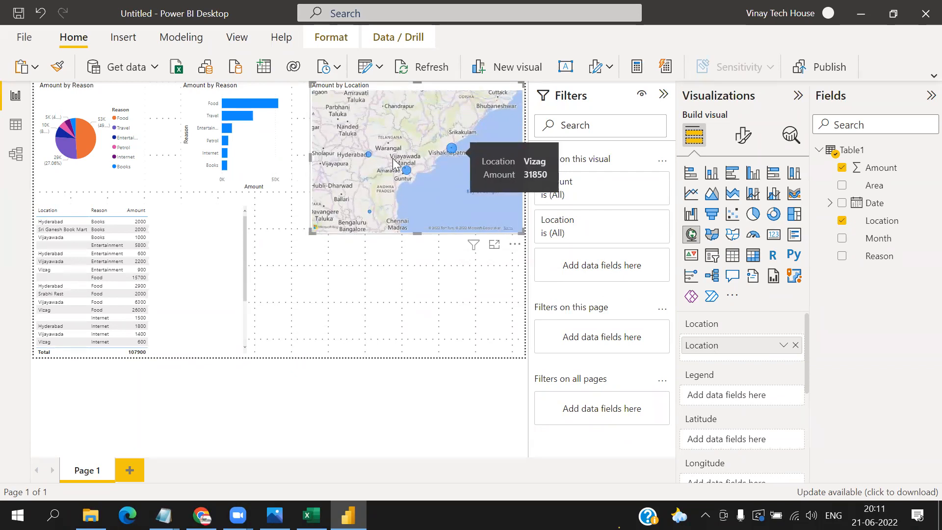
mouse_move(406, 171)
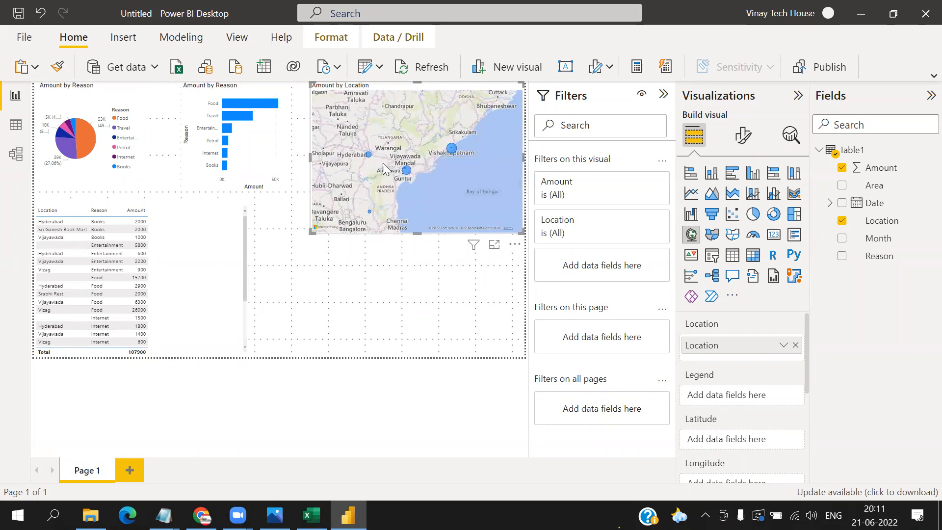
mouse_move(370, 154)
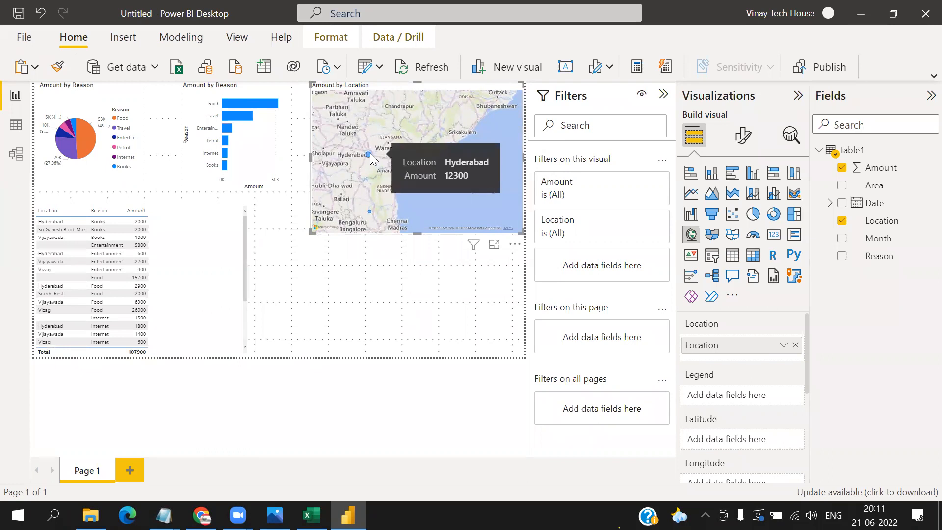
- Add a slicer in the empty area below the map, using the Month field
left_click(416, 319)
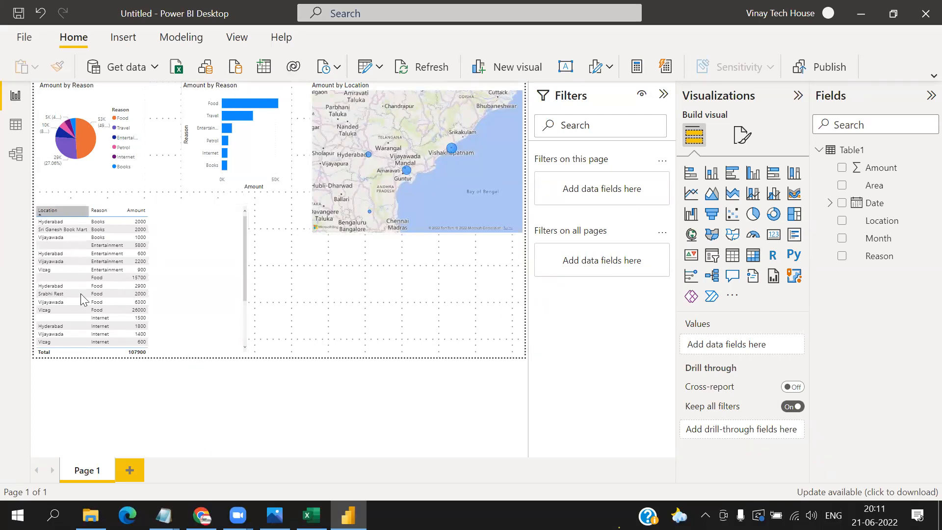
left_click(713, 256)
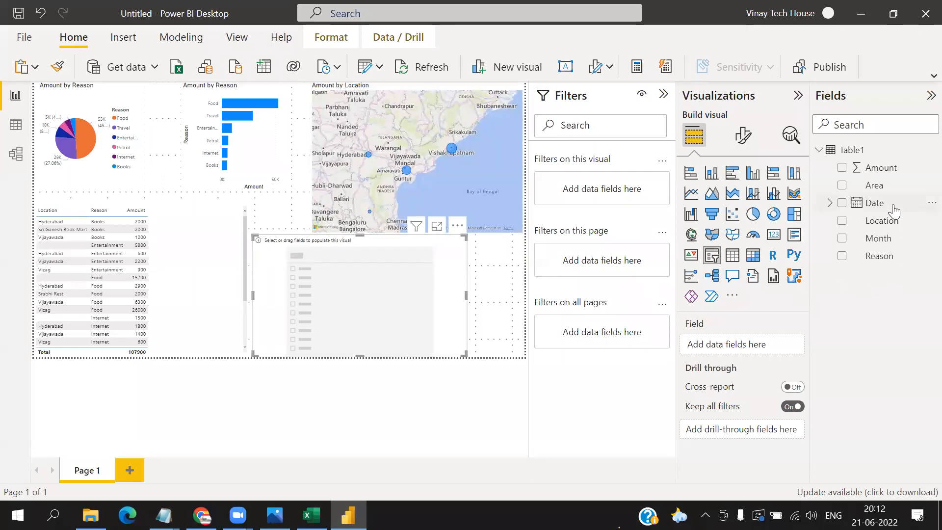
left_click_drag(883, 228, 755, 347)
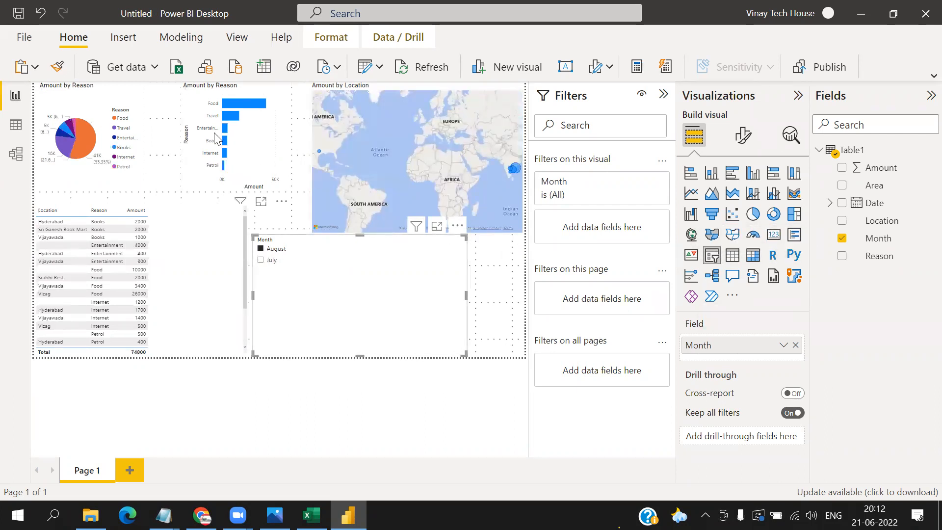
- Filter the report visuals by July and by August with the Month slicer, and clear the month selection
left_click(260, 261)
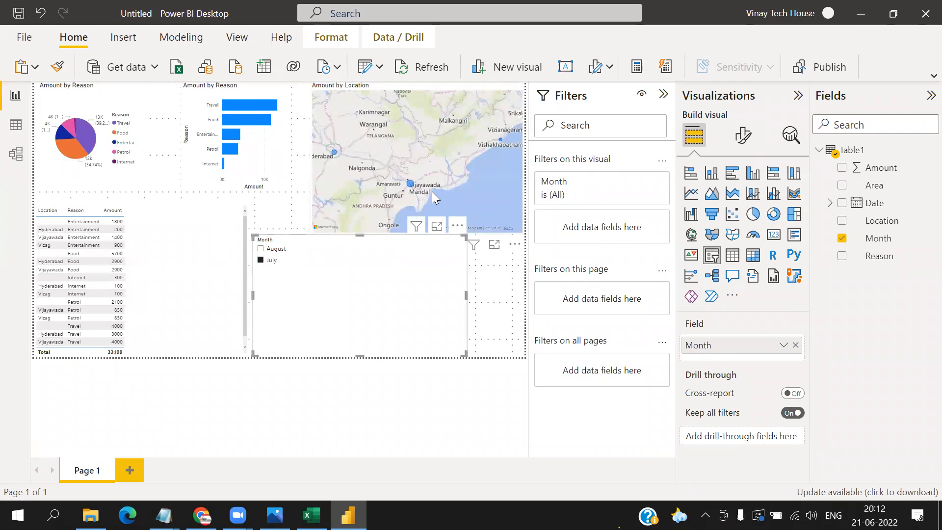
left_click(277, 250)
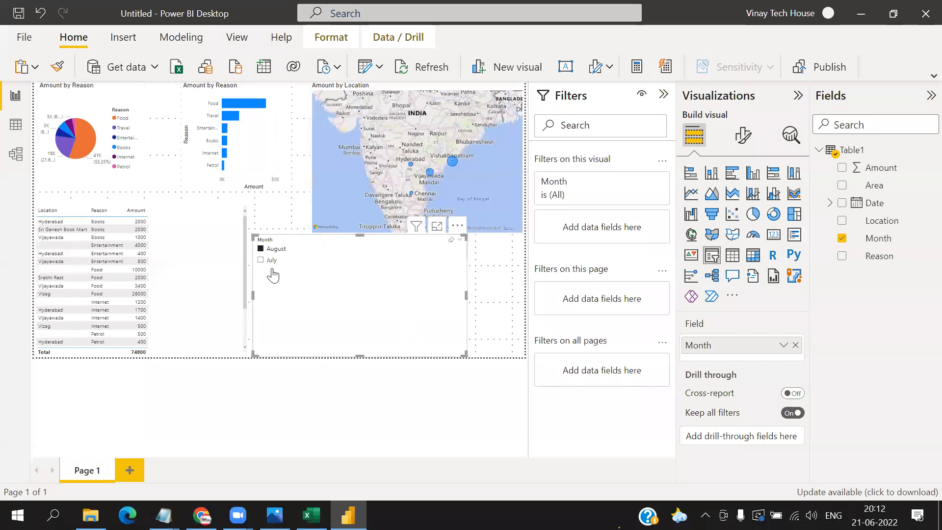
left_click(262, 249)
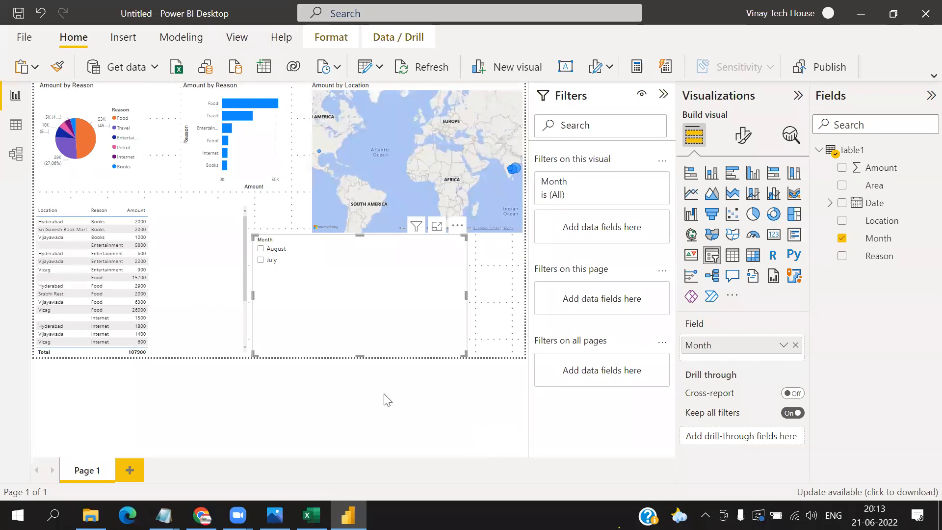
- Start saving the untitled report as a new file
left_click(23, 38)
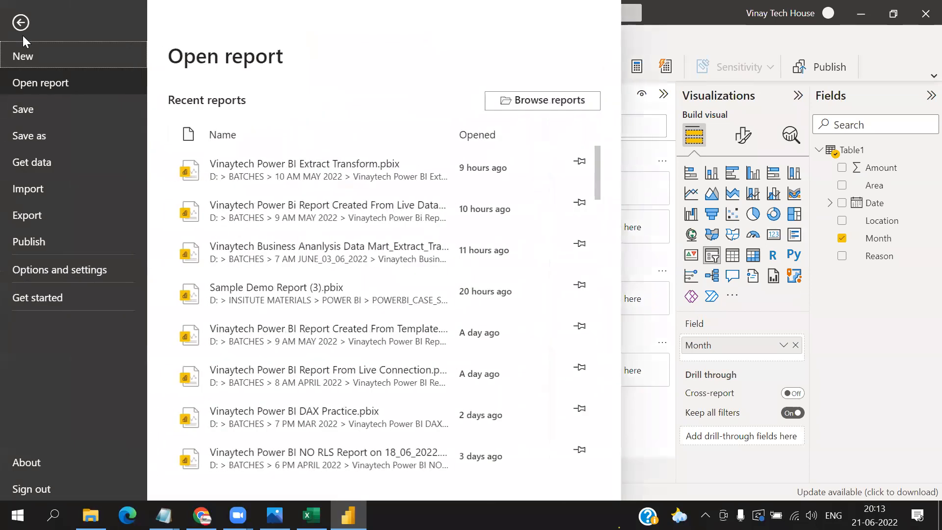
left_click(31, 114)
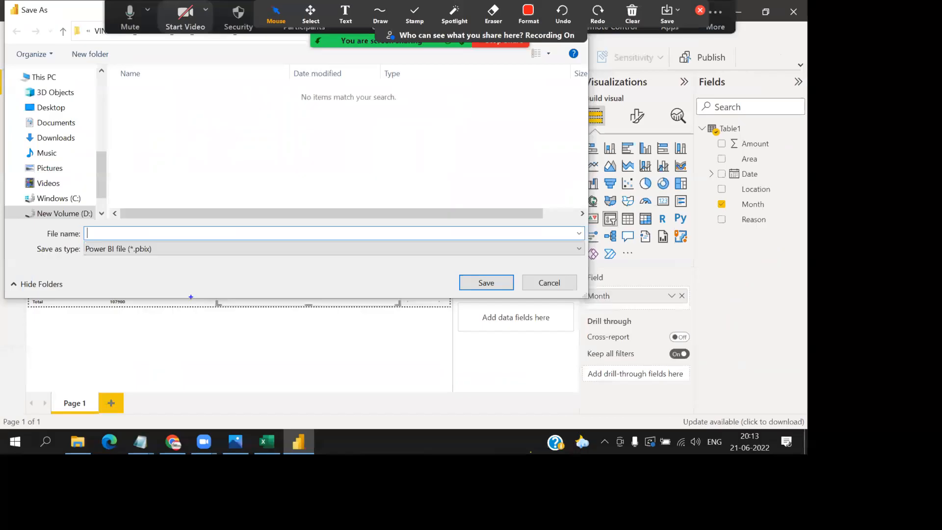
mouse_move(164, 251)
left_mouse_down()
mouse_move(164, 240)
mouse_move(113, 269)
mouse_move(145, 224)
left_mouse_up()
mouse_move(336, 201)
left_mouse_down()
mouse_move(369, 153)
mouse_move(385, 237)
left_mouse_up()
mouse_move(420, 187)
left_mouse_down()
mouse_move(450, 194)
mouse_move(505, 230)
left_mouse_up()
left_click_drag(493, 184, 510, 230)
mouse_move(532, 189)
left_mouse_down()
mouse_move(518, 202)
mouse_move(554, 238)
left_mouse_up()
left_click_drag(350, 288, 407, 333)
left_click_drag(437, 281, 493, 346)
left_click_drag(475, 260, 518, 345)
mouse_move(557, 270)
left_mouse_down()
mouse_move(531, 299)
mouse_move(557, 339)
mouse_move(589, 302)
mouse_move(637, 337)
left_mouse_up()
left_click_drag(535, 461, 556, 421)
mouse_move(562, 372)
left_mouse_down()
mouse_move(568, 413)
mouse_move(597, 385)
mouse_move(594, 369)
mouse_move(639, 372)
left_mouse_up()
mouse_move(666, 364)
left_mouse_down()
mouse_move(651, 384)
mouse_move(710, 418)
left_mouse_up()
left_click_drag(653, 130, 779, 204)
left_click_drag(755, 126, 627, 243)
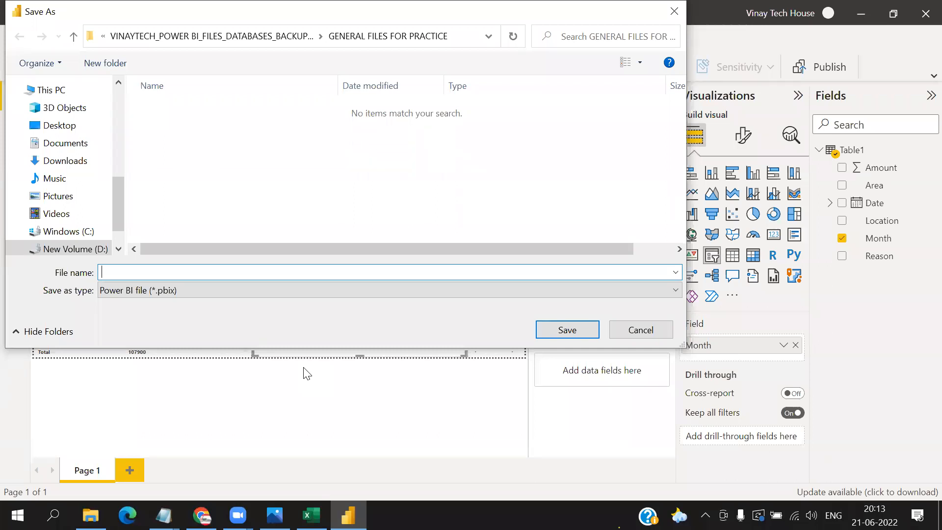
- Save the report in the DEMO INFO folder under Documents as "Vinaytech Power BI Second Demo Practical on 21_06_2022"
left_click(88, 143)
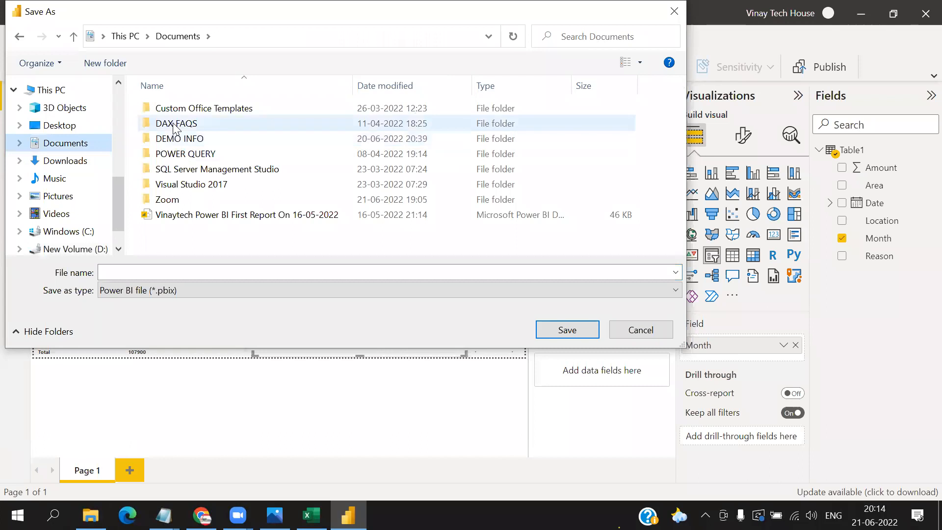
double_click(189, 139)
left_click(175, 272)
type("V")
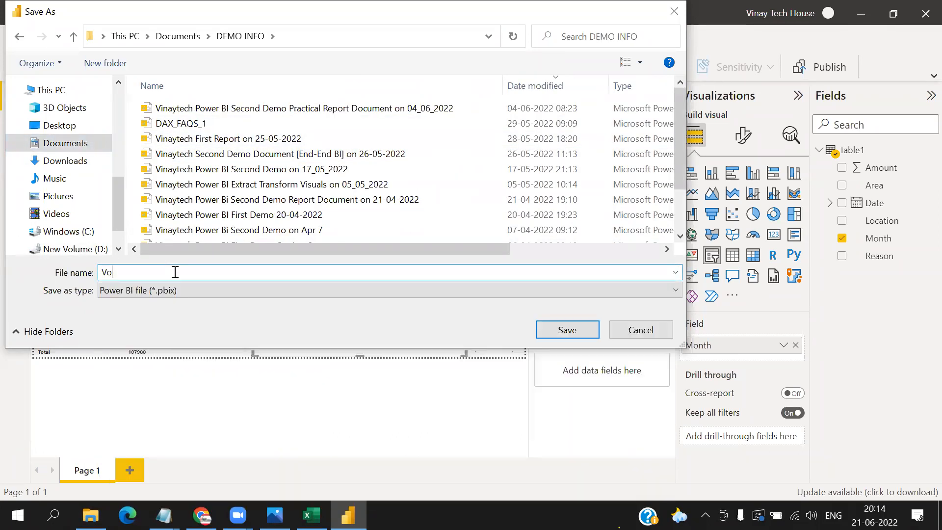
type("inayte")
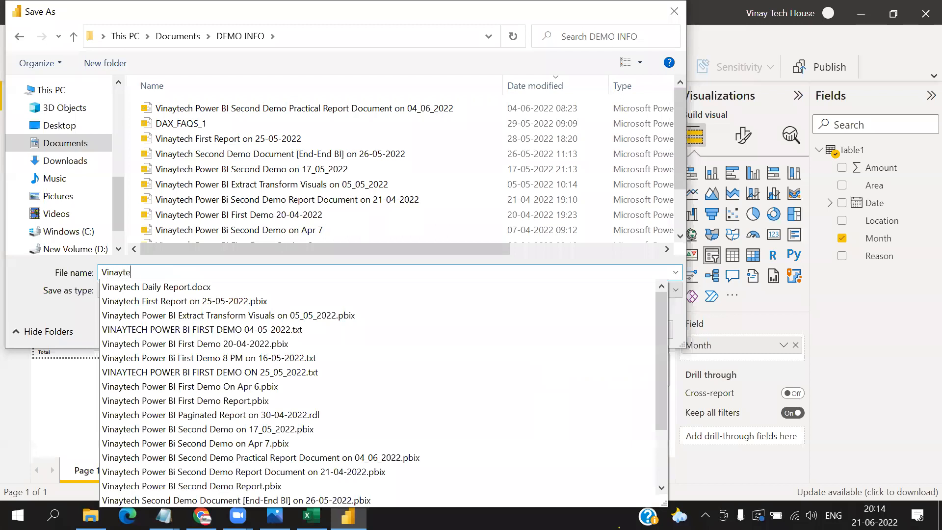
type("ch Power BI Fir")
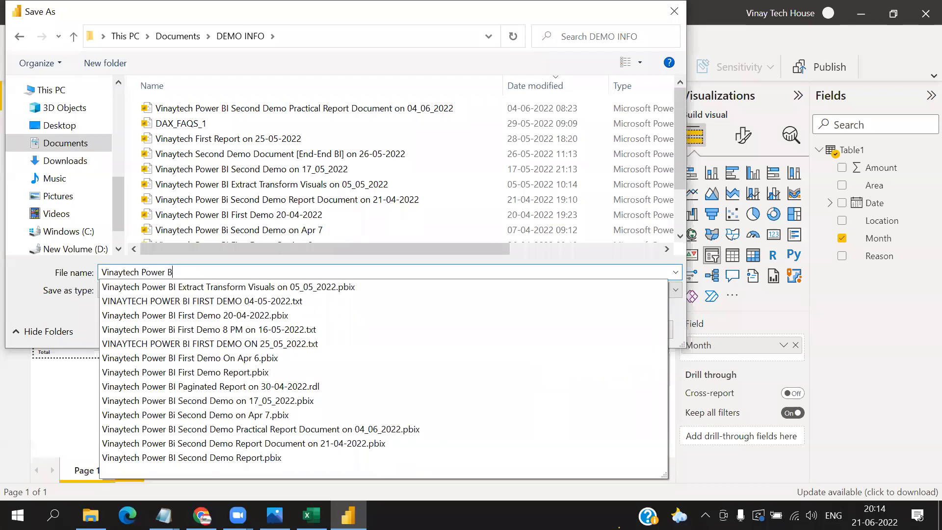
key("BackSpace")
key("BackSpace")
key("BackSpace")
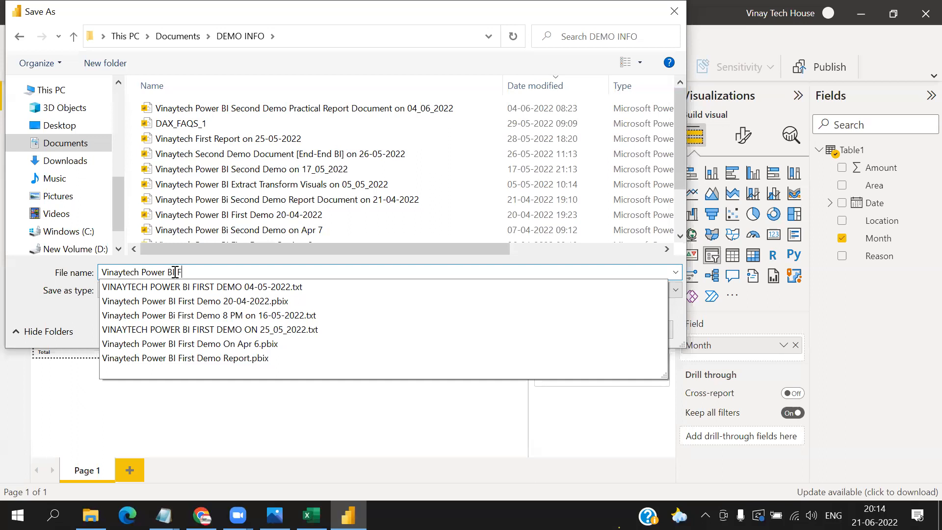
type("Second Dem")
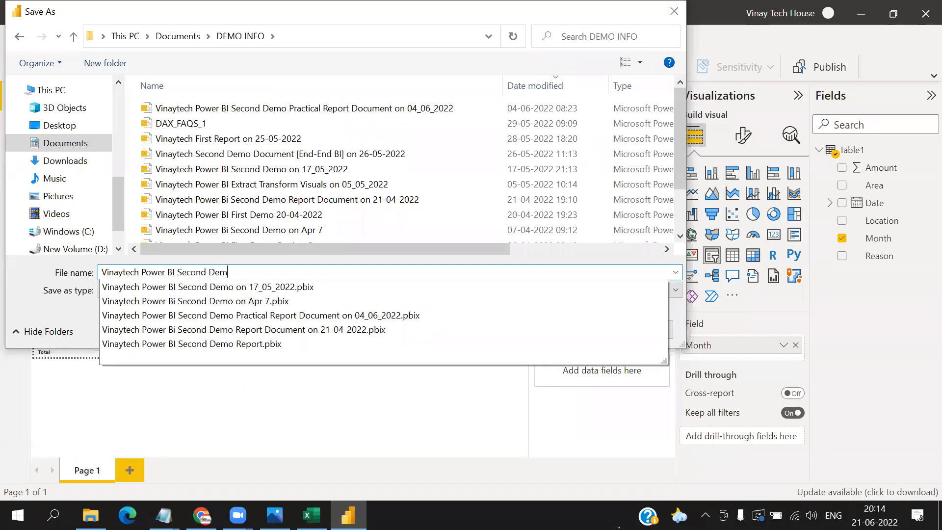
type("o Practical ")
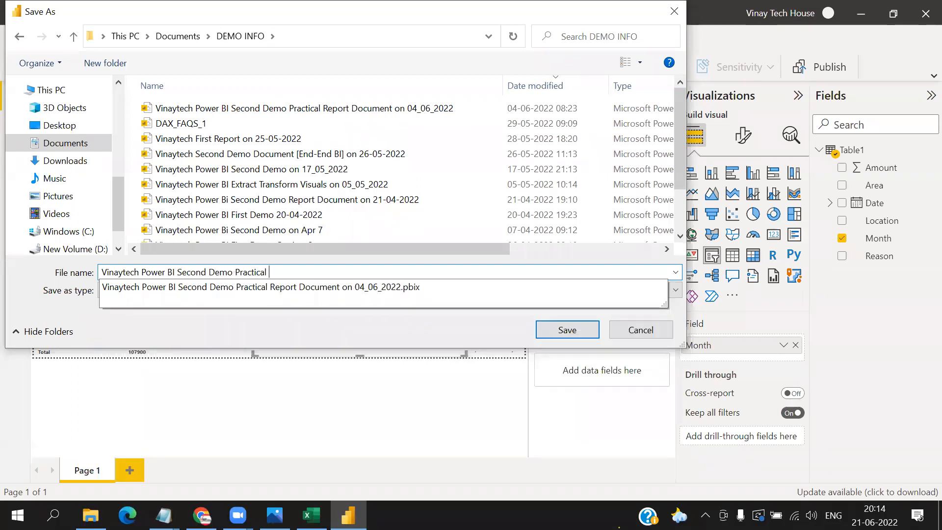
type("on 21_06_2022")
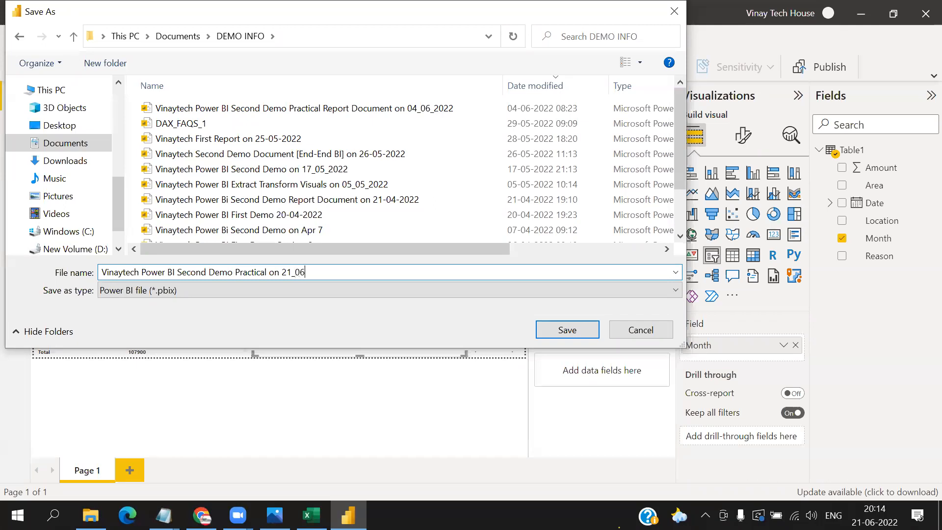
key("Return")
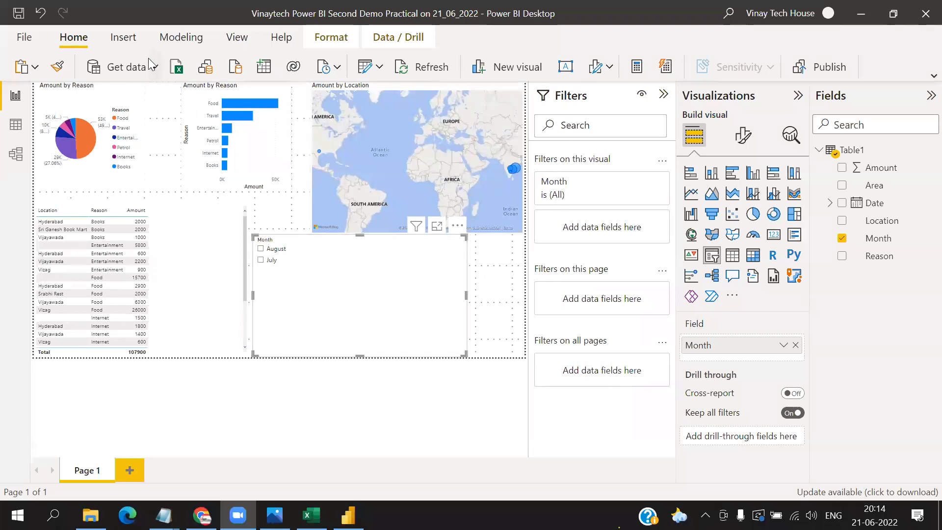
- Collapse the Filters pane, and close the report without saving the changes
left_click(380, 70)
left_click(379, 69)
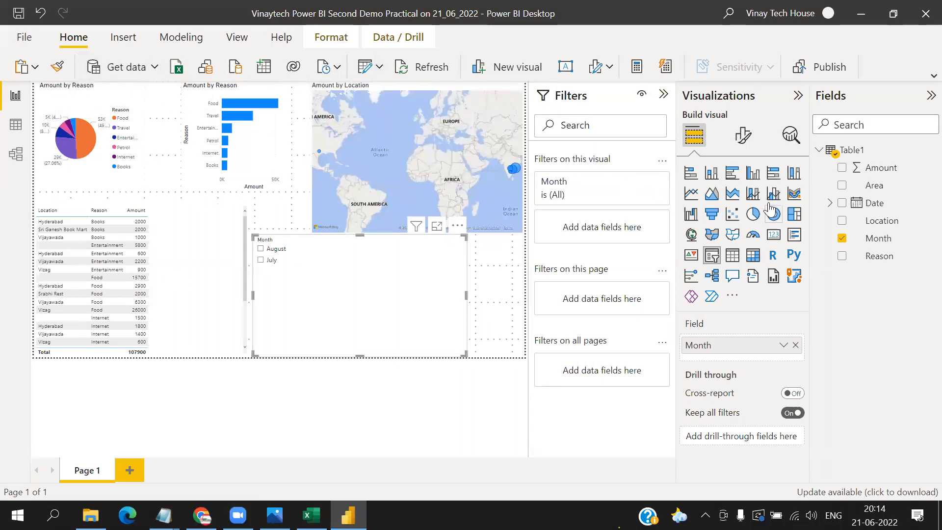
left_click(664, 94)
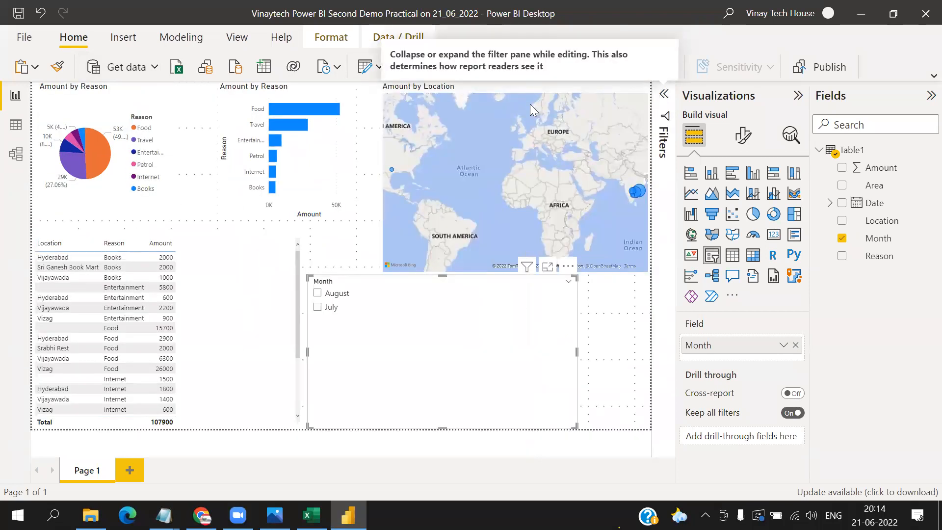
left_click(25, 39)
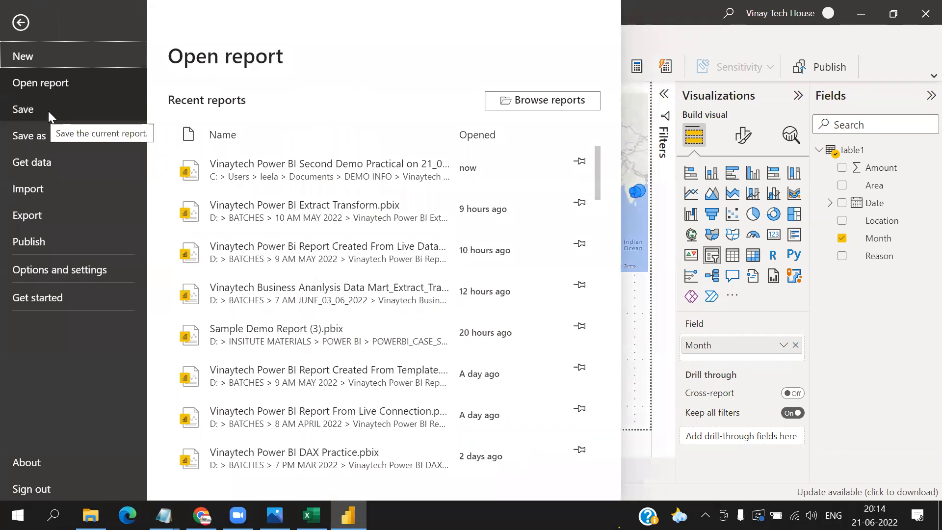
left_click(923, 15)
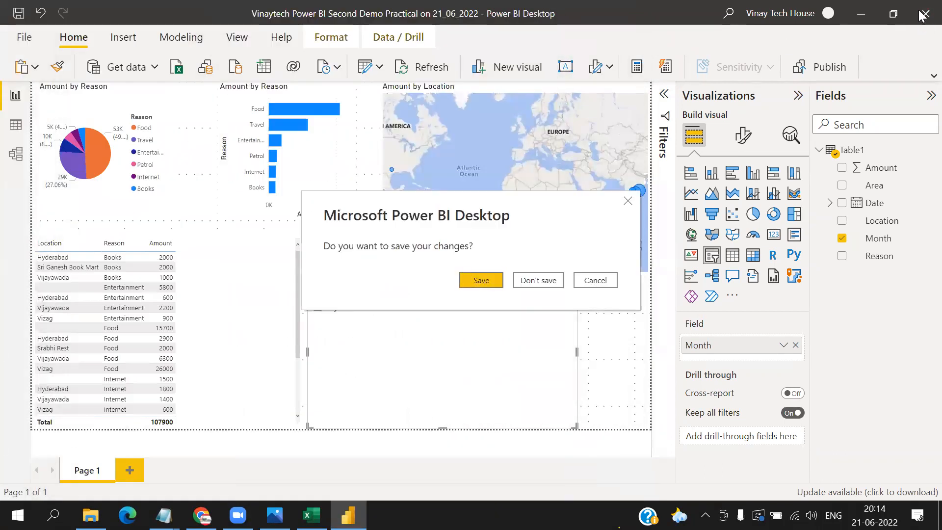
left_click(534, 284)
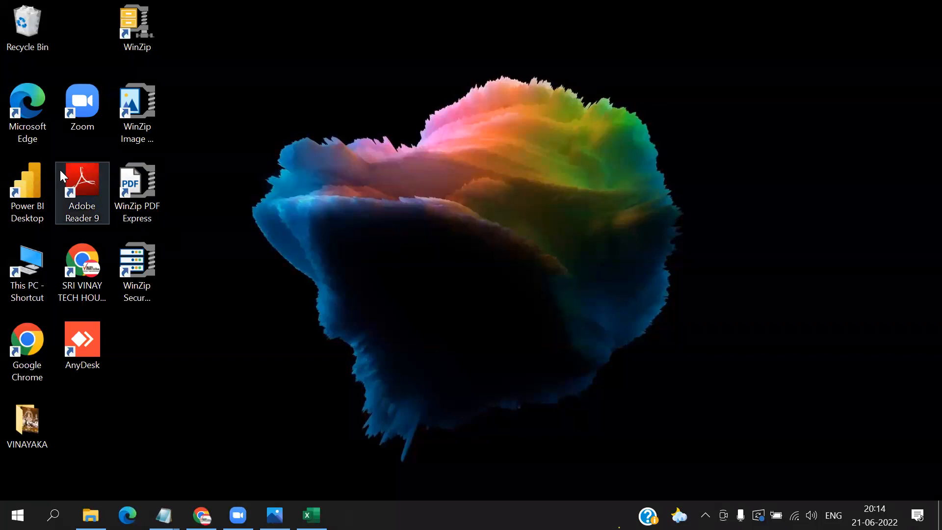
- Switch to File Explorer and open the DEMO INFO folder in Documents to find the saved report file
left_click(36, 422)
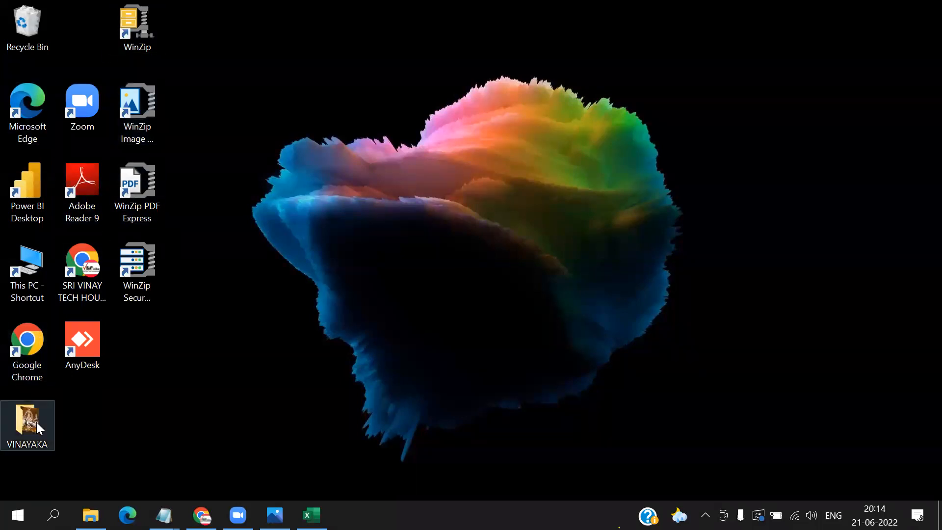
left_click(48, 441)
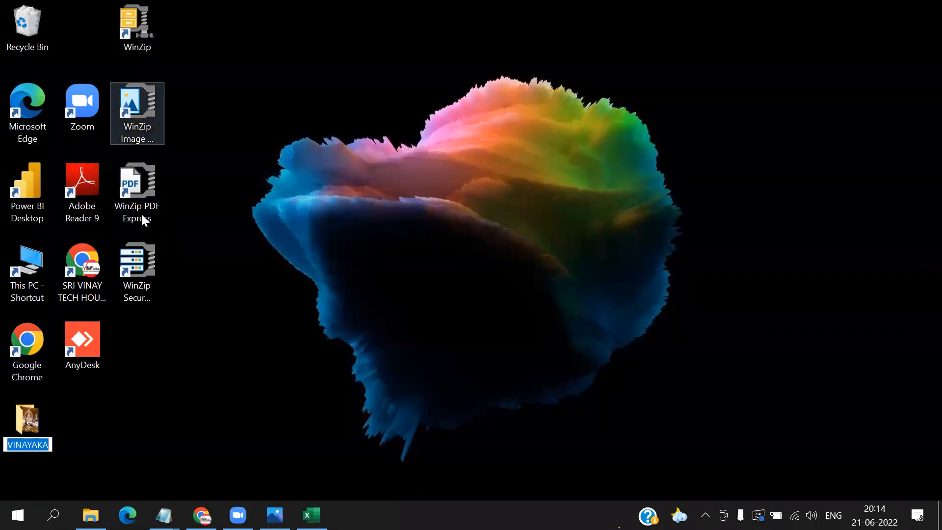
left_click(44, 433)
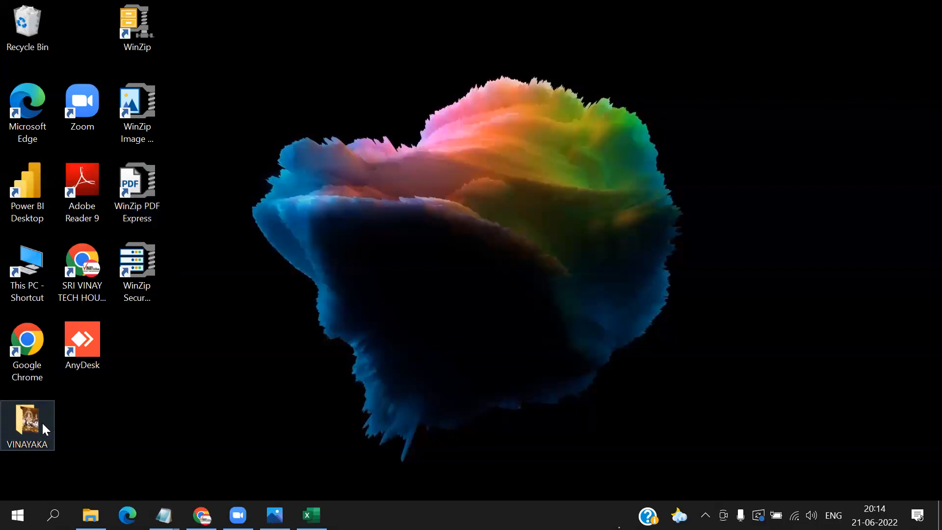
double_click(42, 422)
left_click(50, 413)
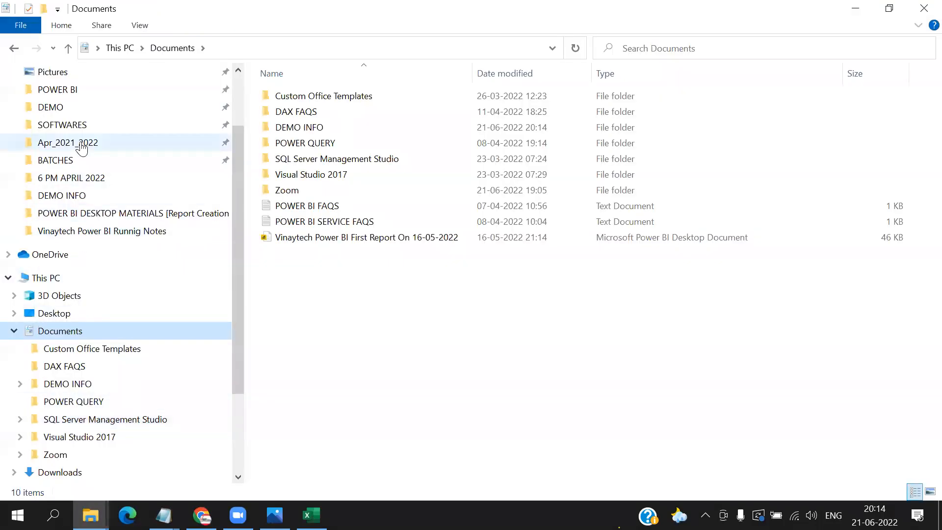
double_click(315, 127)
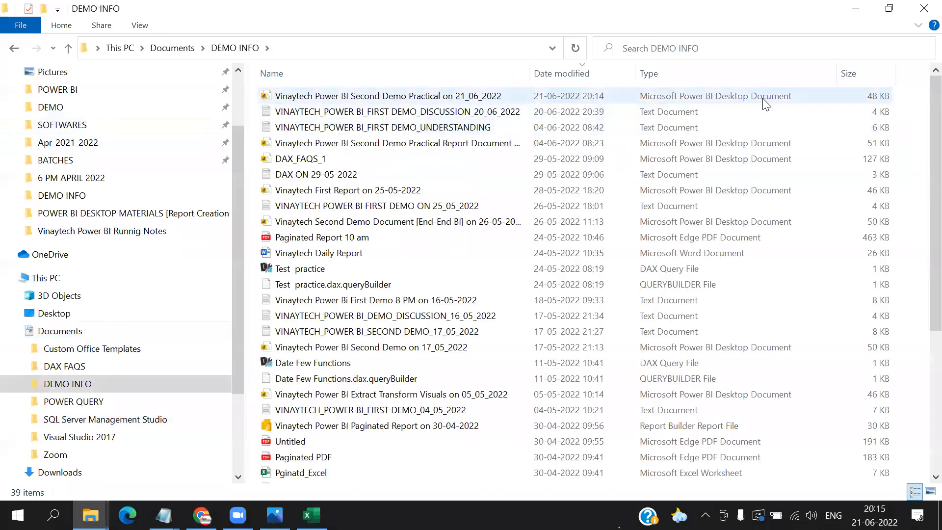
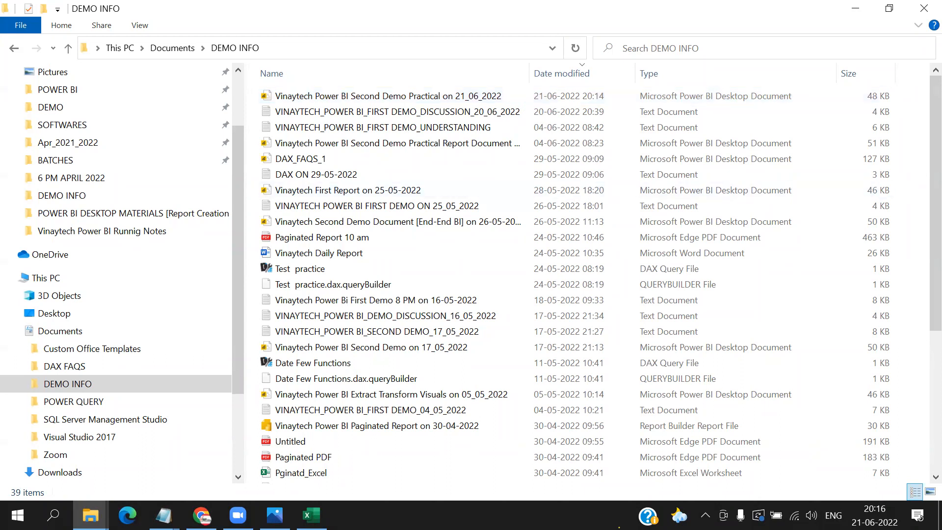
- Switch to the Photos app and go back to 1_VINAYAKA_DEMOS_INFO.png, enlarging its two-day demo agenda
left_click(275, 515)
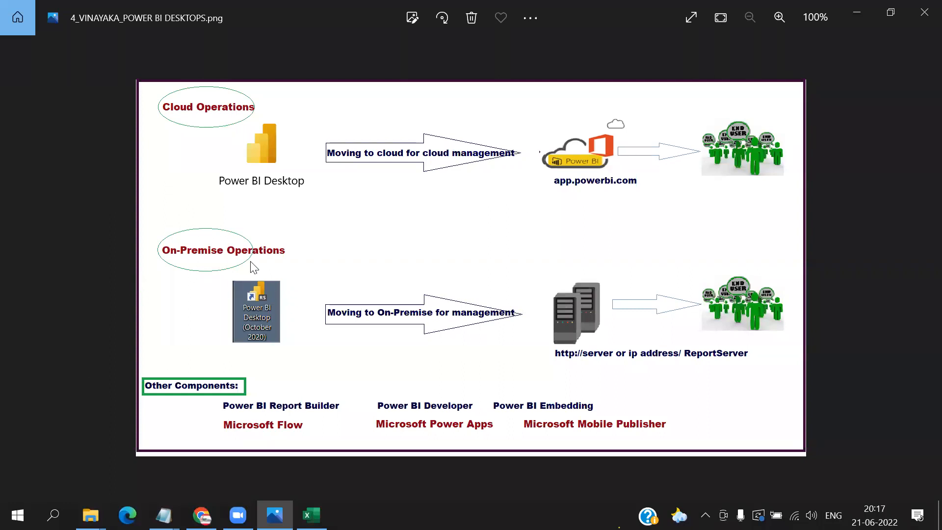
scroll(257, 339, "up", 2)
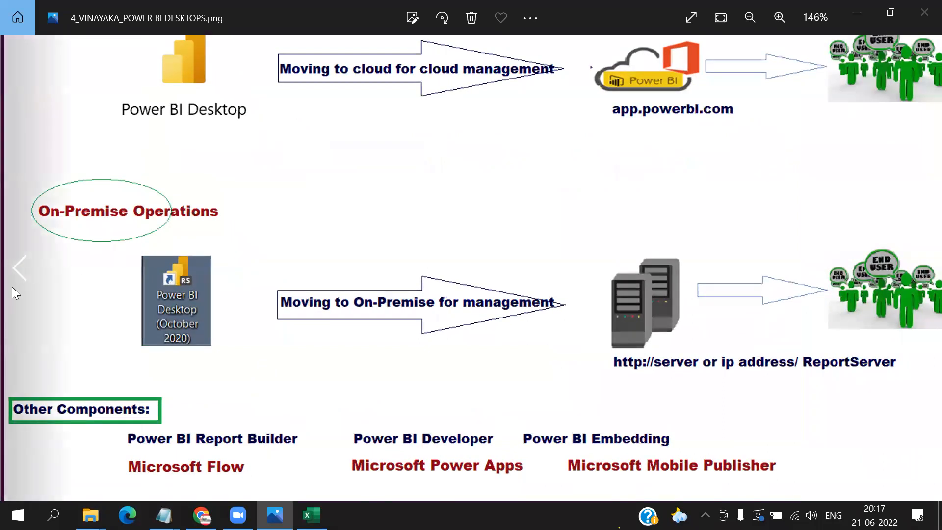
left_click(22, 268)
left_click(25, 268)
left_click(26, 268)
left_click(25, 268)
left_click(26, 268)
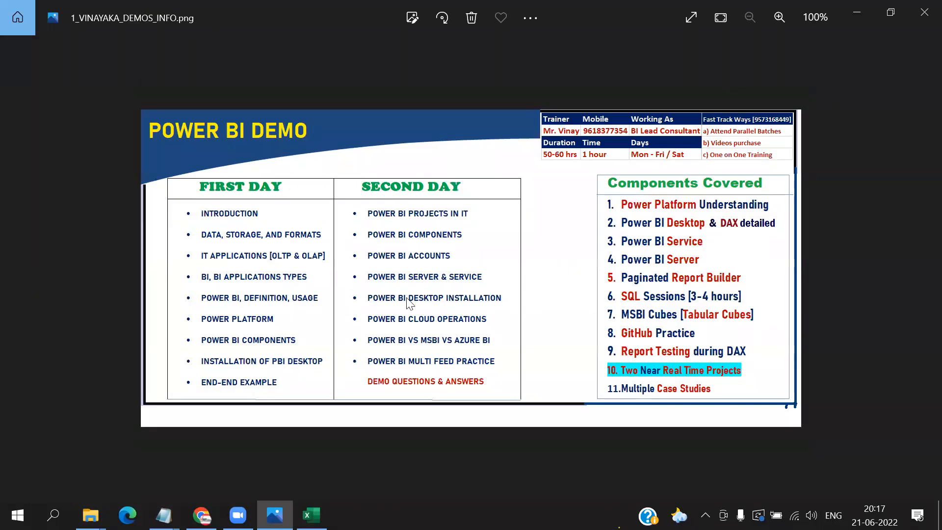
scroll(409, 303, "up", 2)
scroll(409, 302, "up", 1)
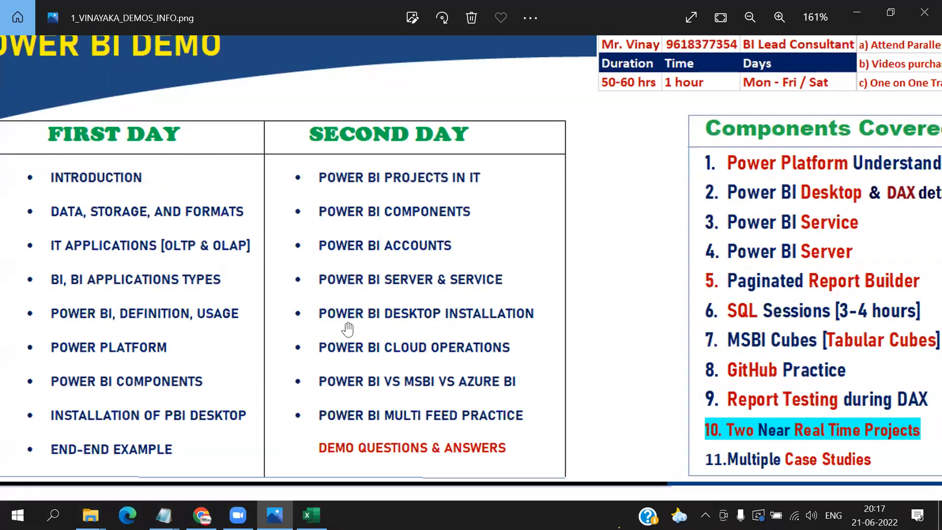
- Underline POWER BI COMPONENTS, POWER BI SERVER & SERVICE and POWER BI DESKTOP INSTALLATION in red in the SECOND DAY agenda
left_click(484, 24)
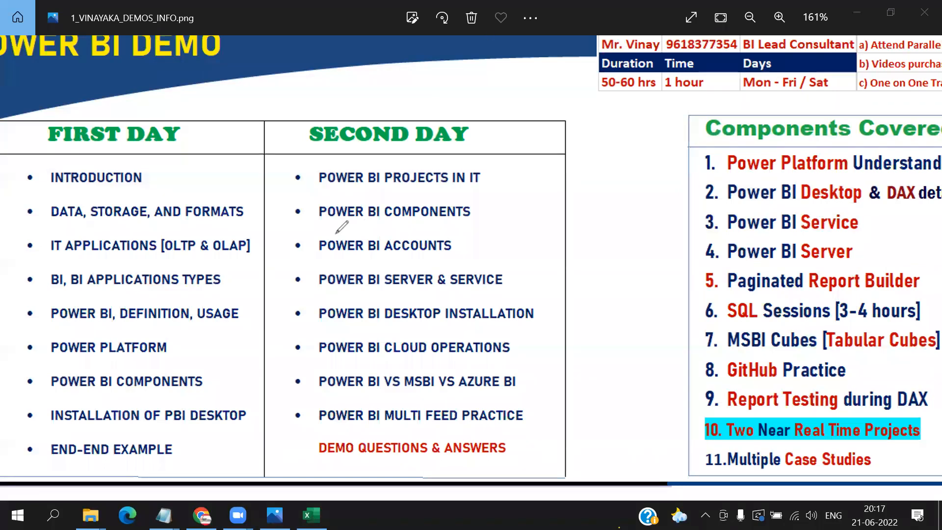
left_click_drag(313, 228, 478, 224)
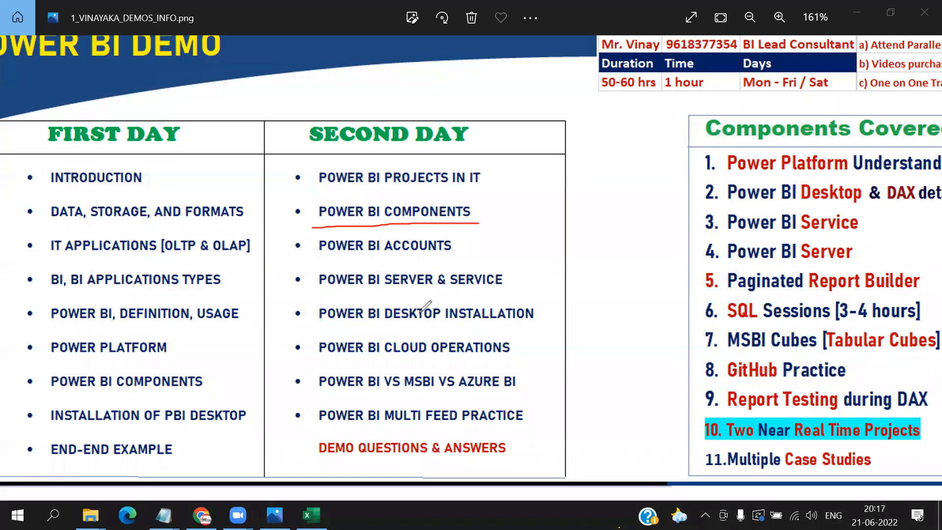
left_click_drag(306, 296, 526, 298)
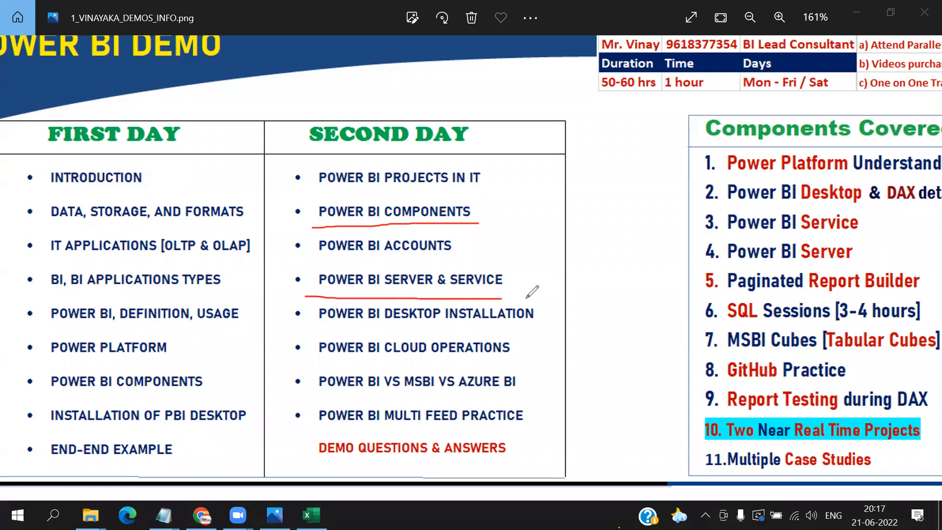
left_click_drag(304, 331, 553, 330)
- Outline POWER BI VS MSBI VS AZURE BI, END-END EXAMPLE and DEMO QUESTIONS & ANSWERS in red, and tick POWER BI MULTI FEED PRACTICE
mouse_move(300, 401)
left_mouse_down()
mouse_move(499, 401)
mouse_move(459, 359)
mouse_move(300, 365)
mouse_move(316, 400)
left_mouse_up()
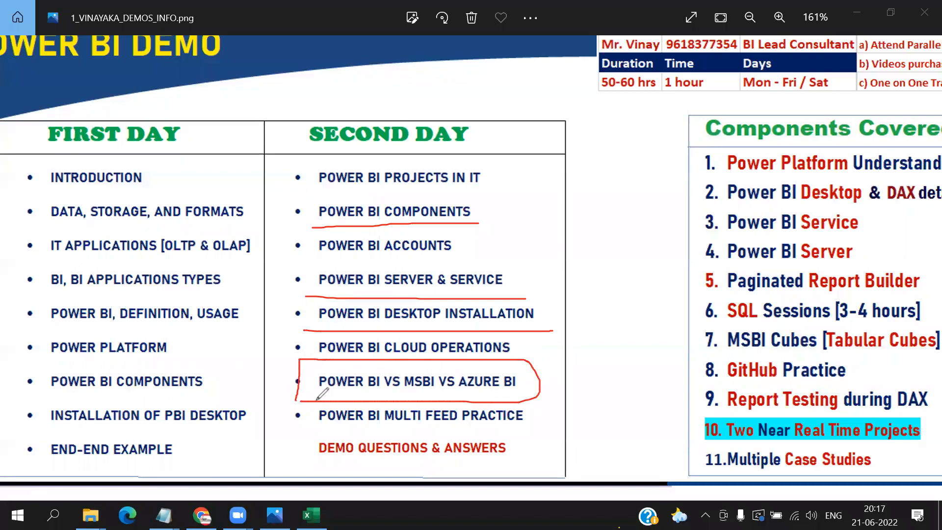
mouse_move(208, 448)
left_mouse_down()
mouse_move(117, 428)
mouse_move(46, 463)
mouse_move(185, 435)
left_mouse_up()
mouse_move(477, 426)
left_mouse_down()
mouse_move(481, 434)
mouse_move(568, 411)
left_mouse_up()
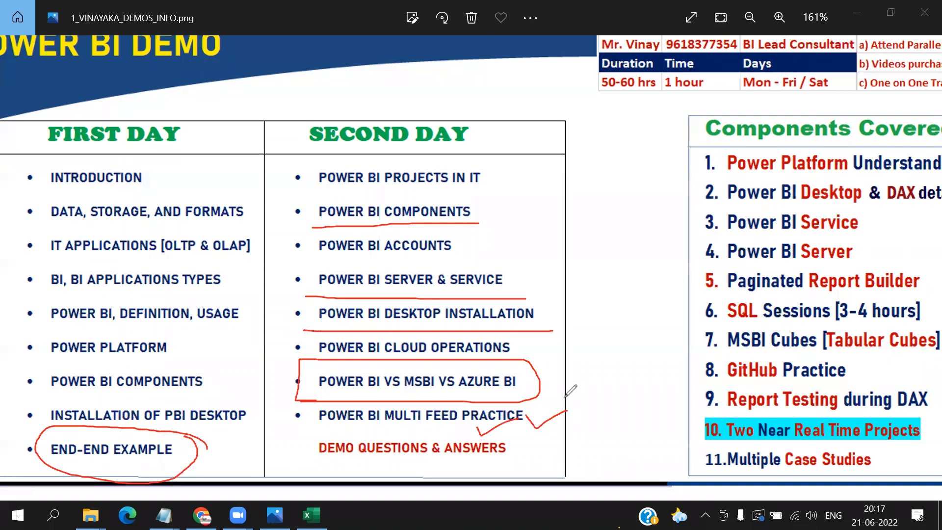
mouse_move(403, 433)
left_mouse_down()
mouse_move(520, 464)
mouse_move(493, 423)
mouse_move(396, 419)
left_mouse_up()
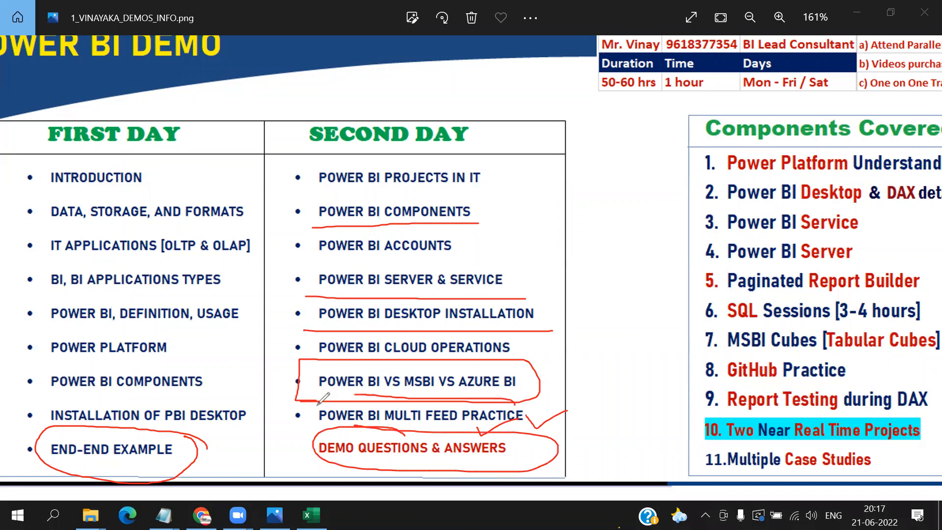